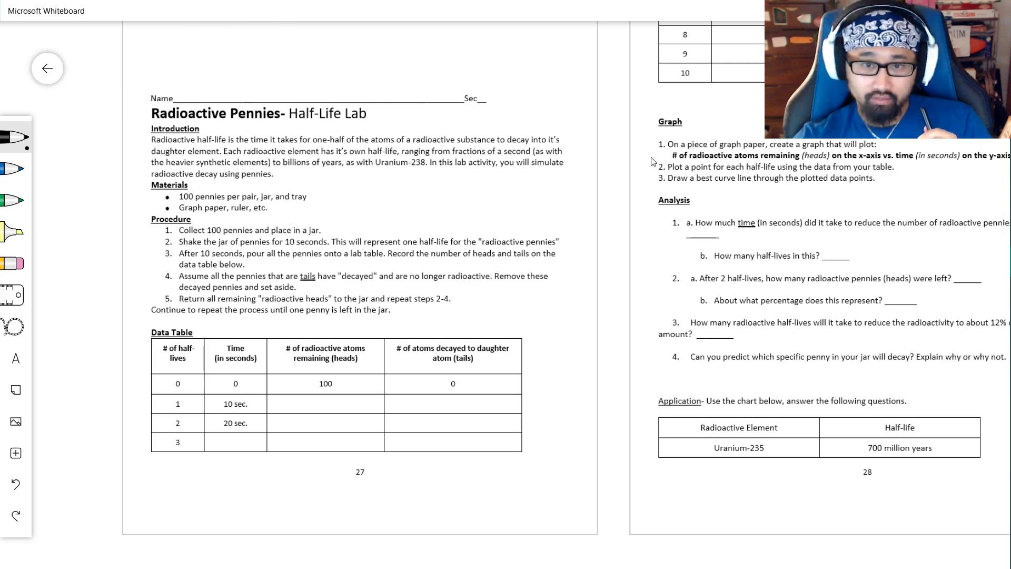
# - Scroll and pan around the worksheet pages, passing the fission and fusion notes page
pyautogui.scroll(1, 593, 217)
pyautogui.scroll(20, 593, 218)
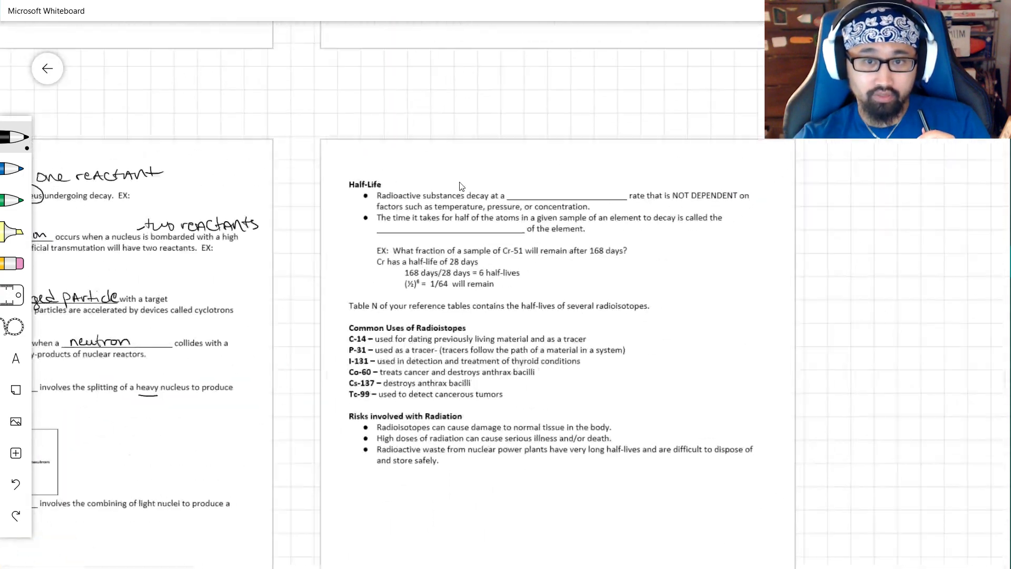
pyautogui.hscroll(-5, 258, 231)
pyautogui.scroll(-2, 346, 131)
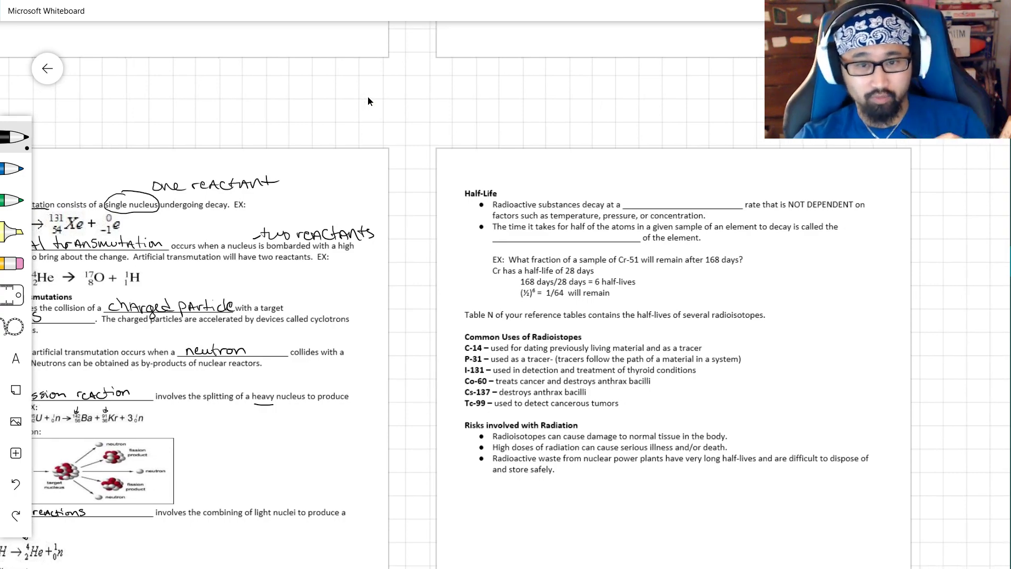
pyautogui.moveTo(368, 95); pyautogui.dragTo(501, 26)
pyautogui.scroll(-3, 598, 234)
pyautogui.hscroll(-1, 598, 234)
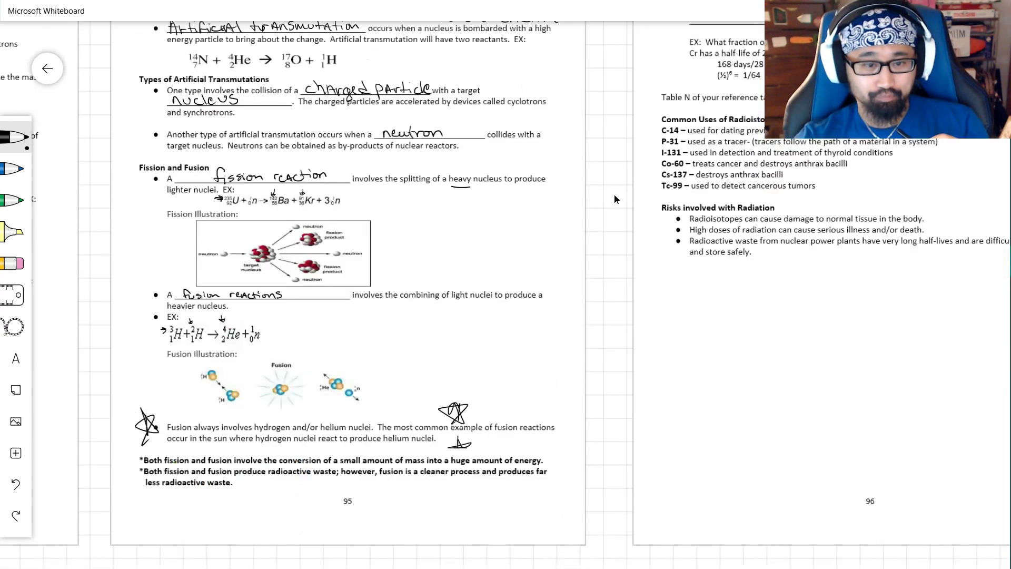
pyautogui.hscroll(-5, 501, 300)
pyautogui.scroll(1, 501, 300)
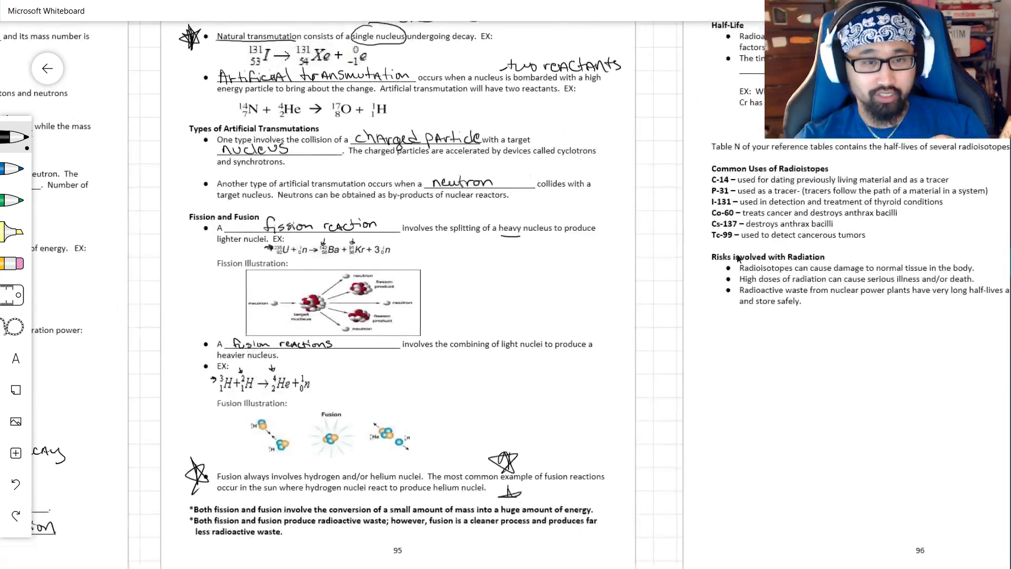
pyautogui.hscroll(-5, 503, 300)
pyautogui.scroll(-1, 503, 300)
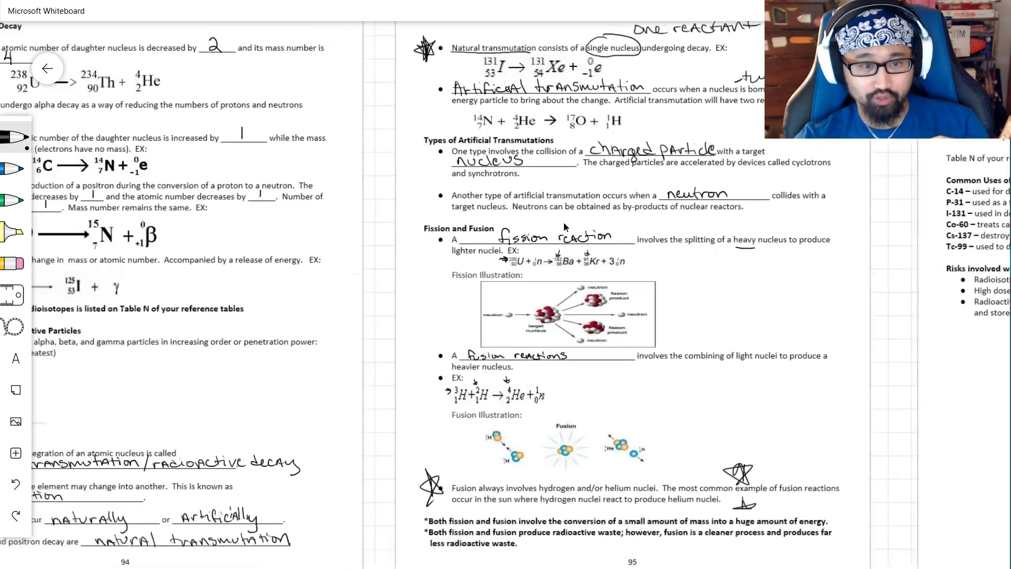
pyautogui.scroll(-4, 367, 283)
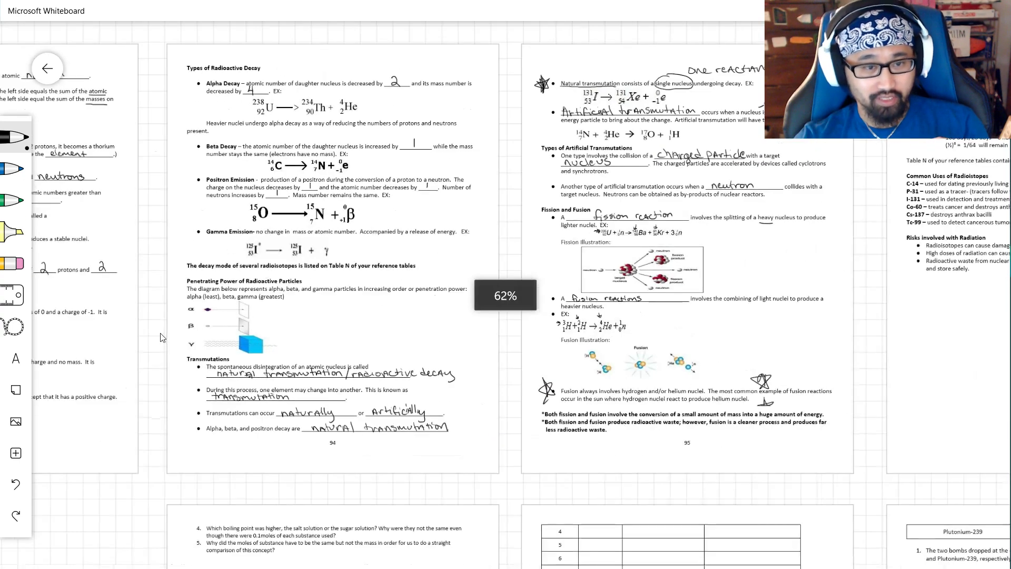
pyautogui.hscroll(-5, 421, 308)
pyautogui.scroll(-1, 421, 309)
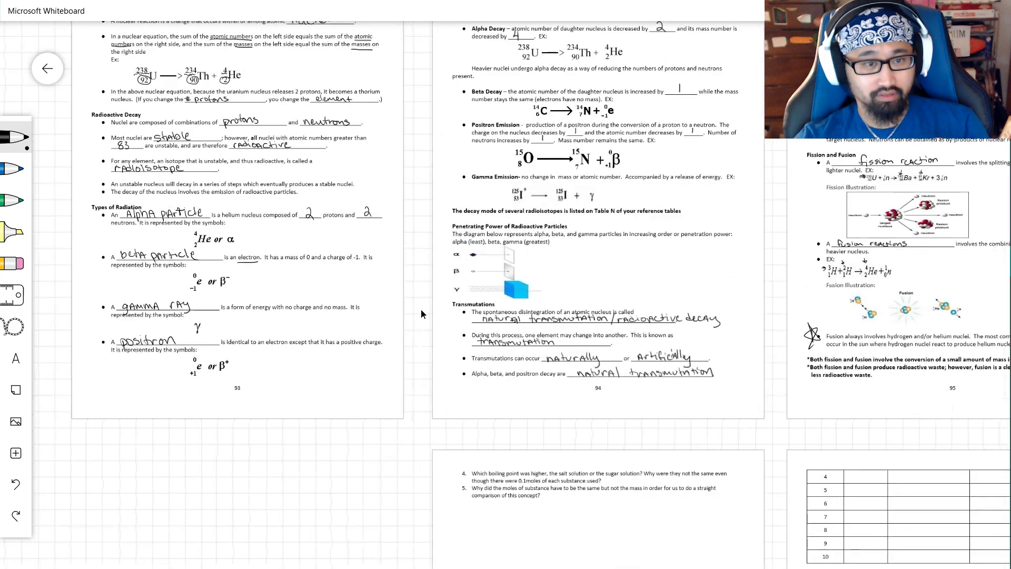
pyautogui.hscroll(4, 384, 298)
pyautogui.scroll(-4, 384, 298)
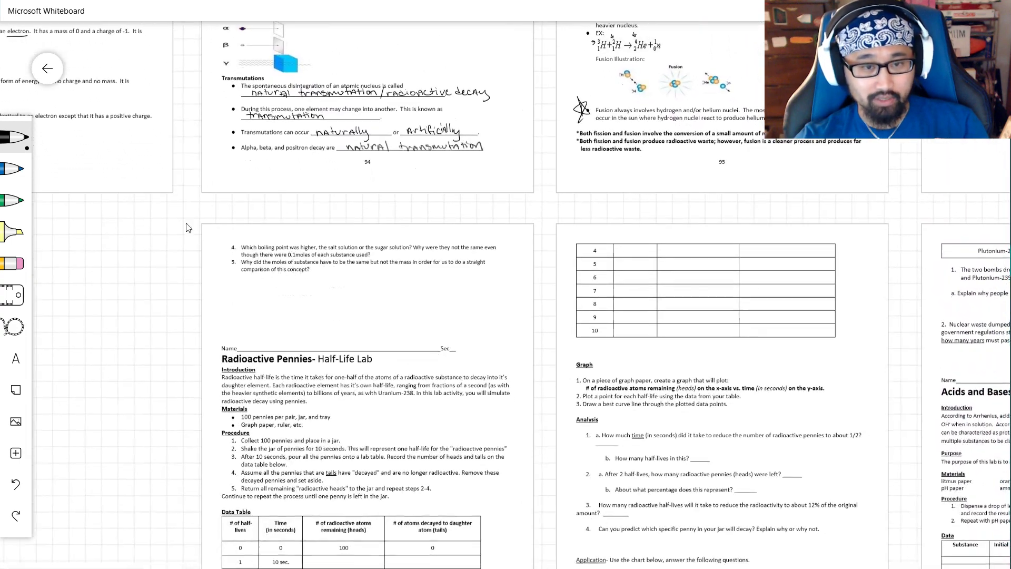
pyautogui.scroll(-4, 122, 251)
pyautogui.scroll(3, 124, 247)
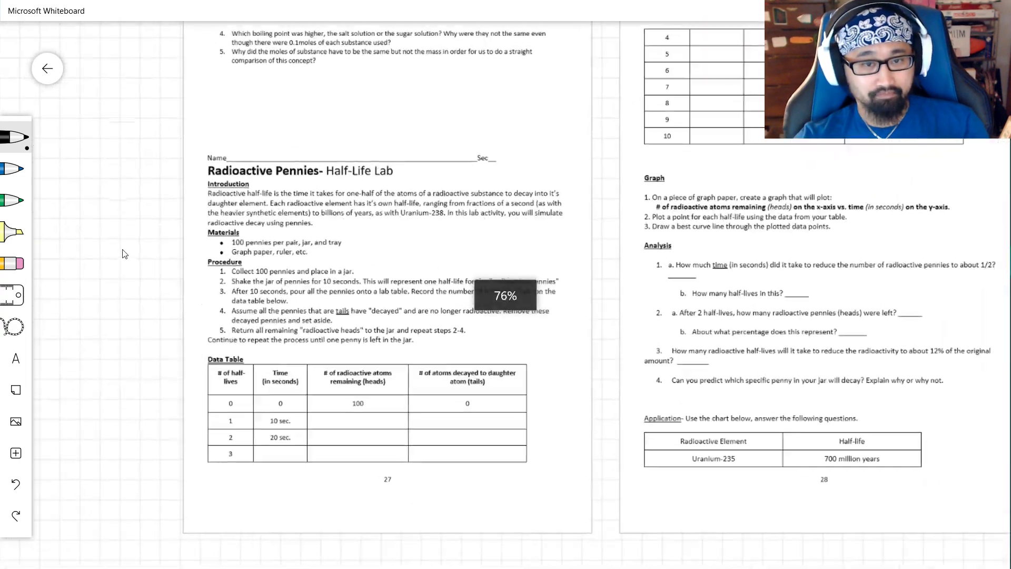
pyautogui.scroll(-1, 126, 241)
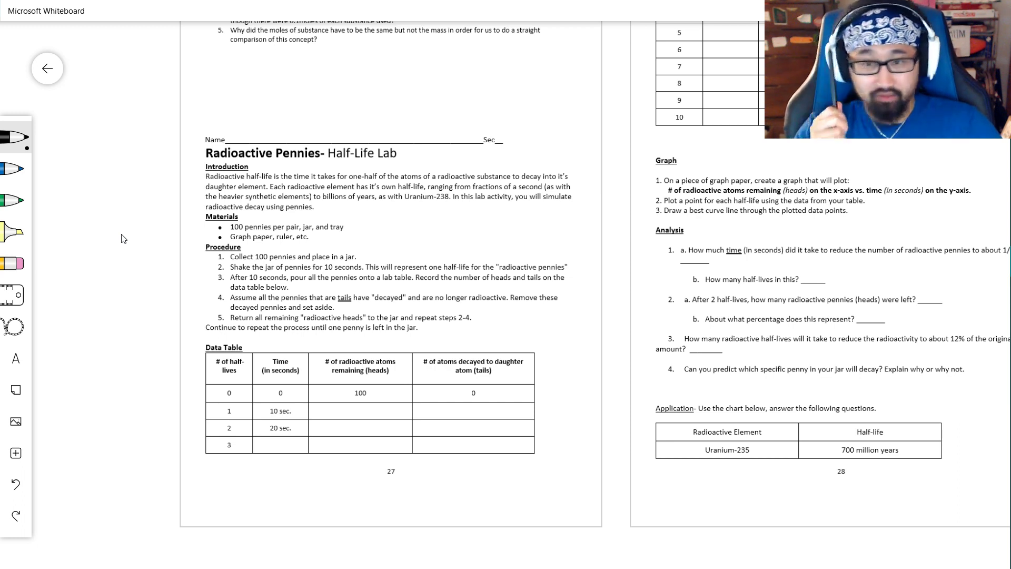
# - Undo a stray stroke in the heads column, glance at the Graph and Analysis page, and return
pyautogui.moveTo(311, 437); pyautogui.dragTo(404, 437)
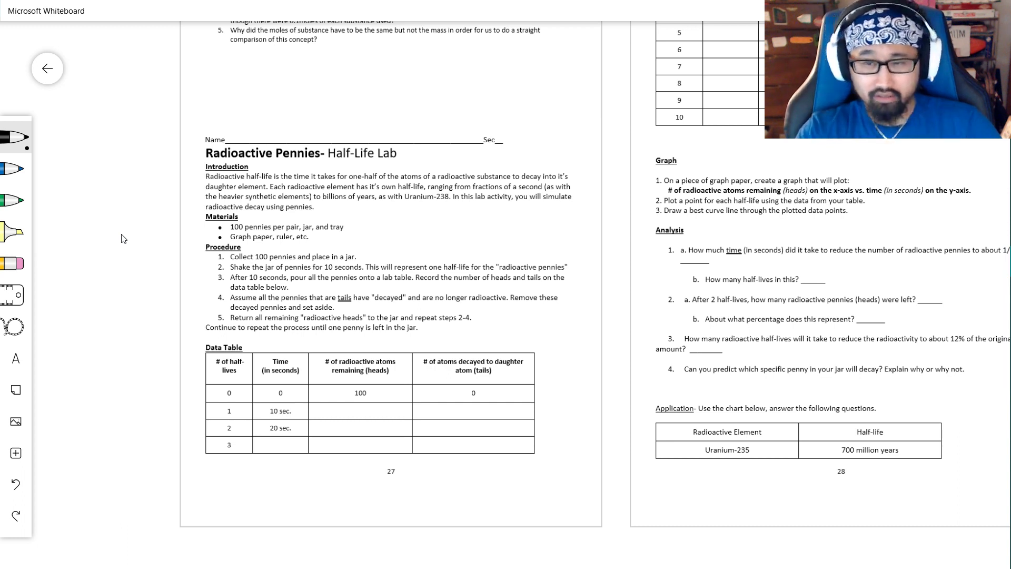
pyautogui.hotkey('ctrl', 'z')
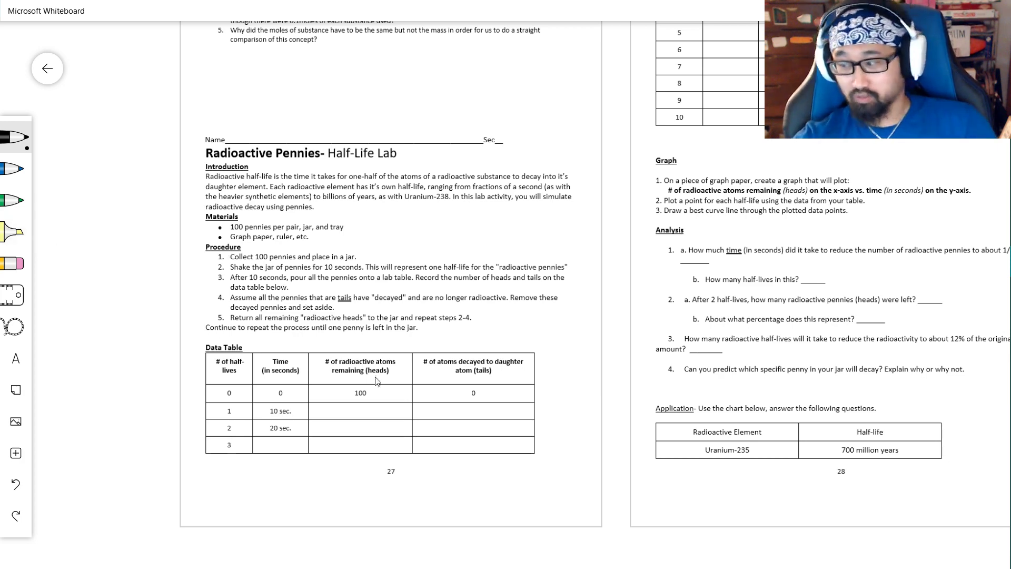
pyautogui.moveTo(608, 346); pyautogui.dragTo(8, 495)
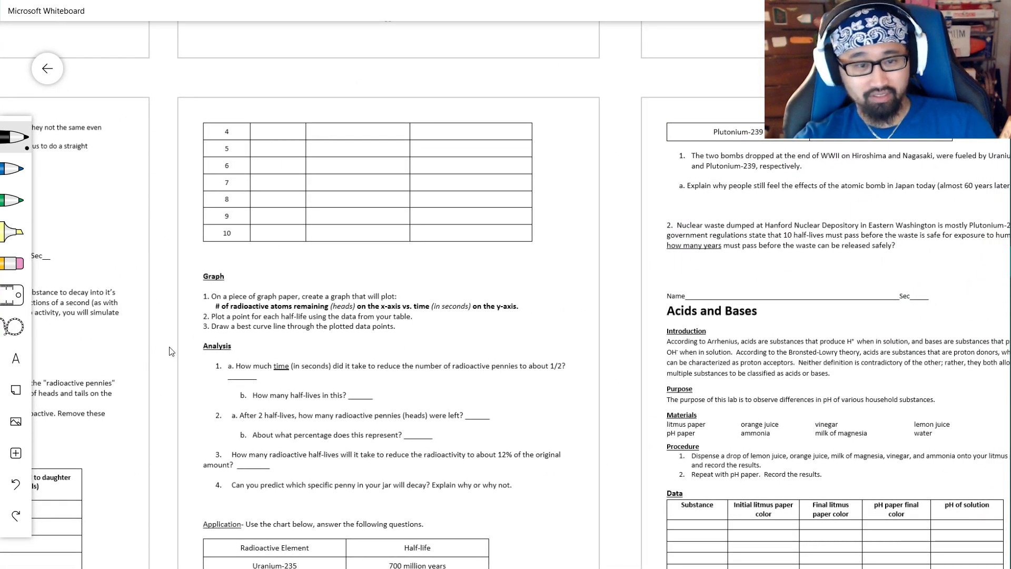
pyautogui.moveTo(158, 347); pyautogui.dragTo(579, 218)
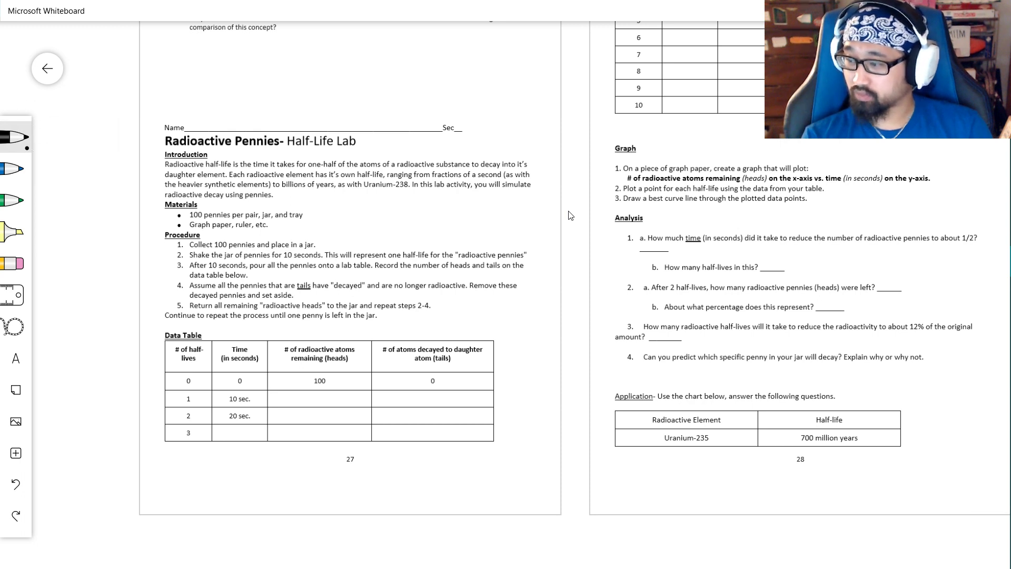
# - Undo a stroke over 'Collect', then ring '100 pennies' in Procedure step 1 in black ink
pyautogui.moveTo(225, 231); pyautogui.dragTo(225, 255)
pyautogui.hotkey('ctrl', 'z')
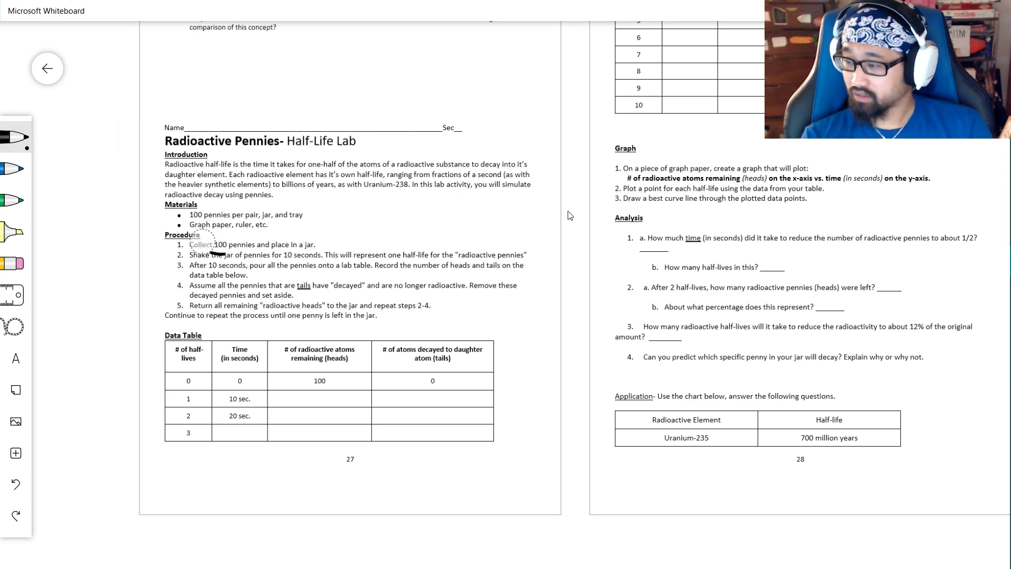
pyautogui.click(15, 137)
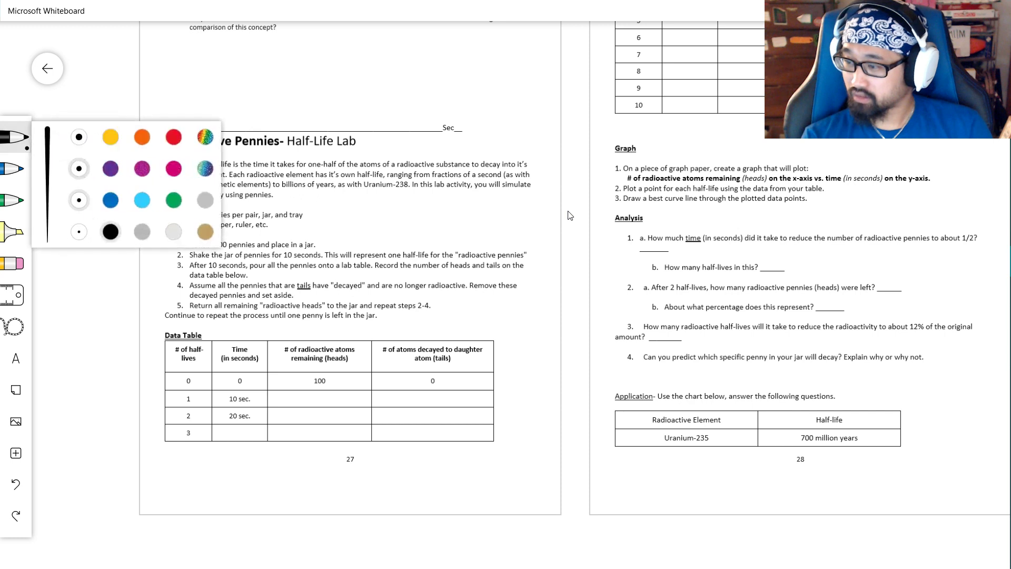
pyautogui.press('Escape')
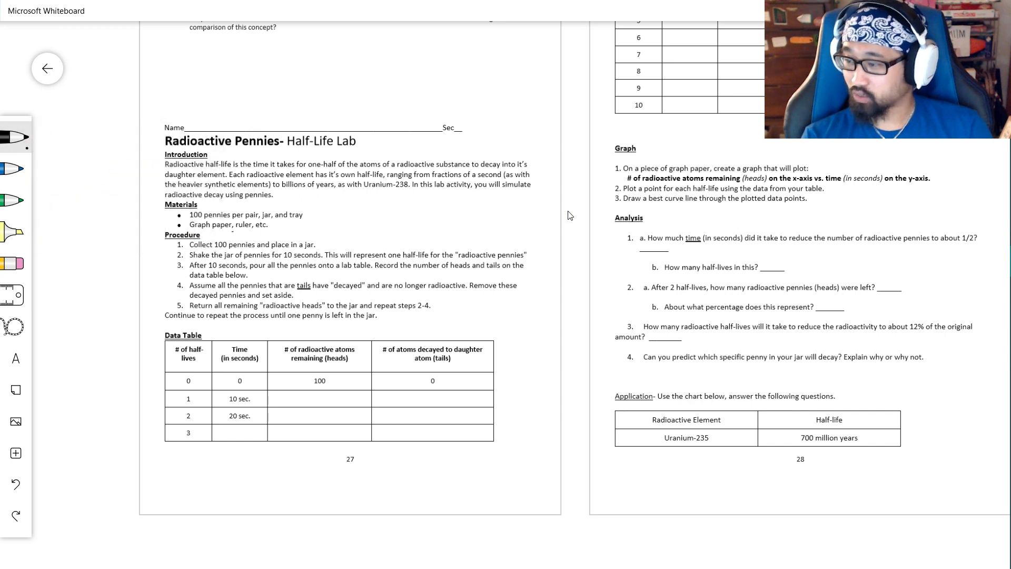
pyautogui.moveTo(237, 231)
pyautogui.mouseDown()
pyautogui.moveTo(213, 256)
pyautogui.moveTo(231, 232)
pyautogui.mouseUp()
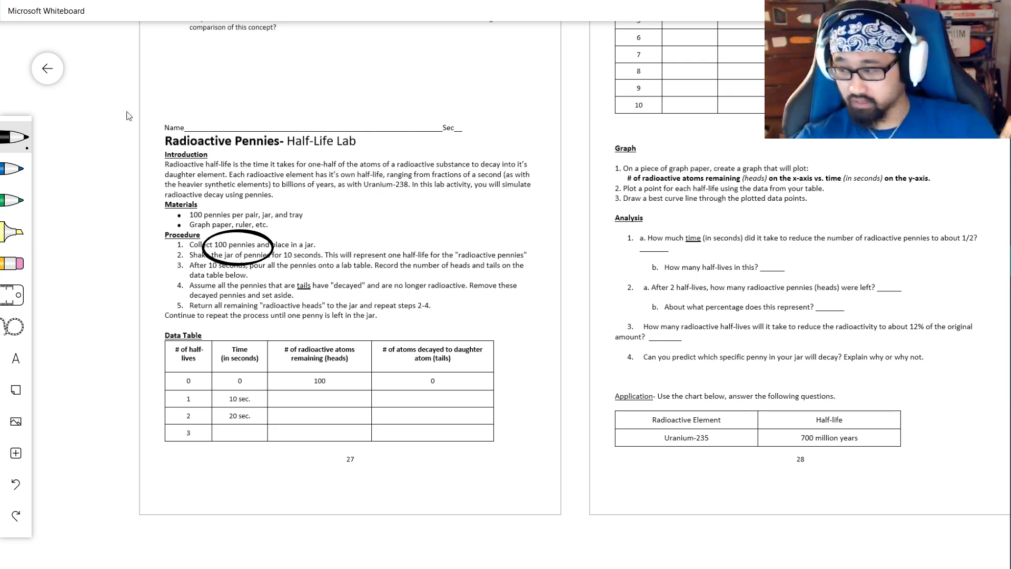
# - Zoom in on page 27's data table and begin blacking out its half-lives column
pyautogui.scroll(3, 284, 393)
pyautogui.scroll(-1, 87, 358)
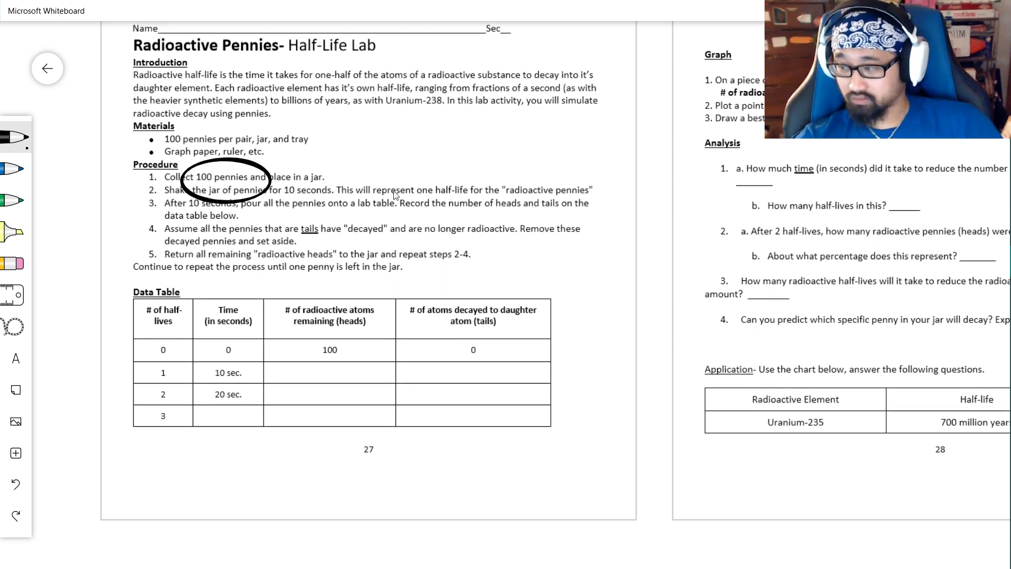
pyautogui.click(23, 147)
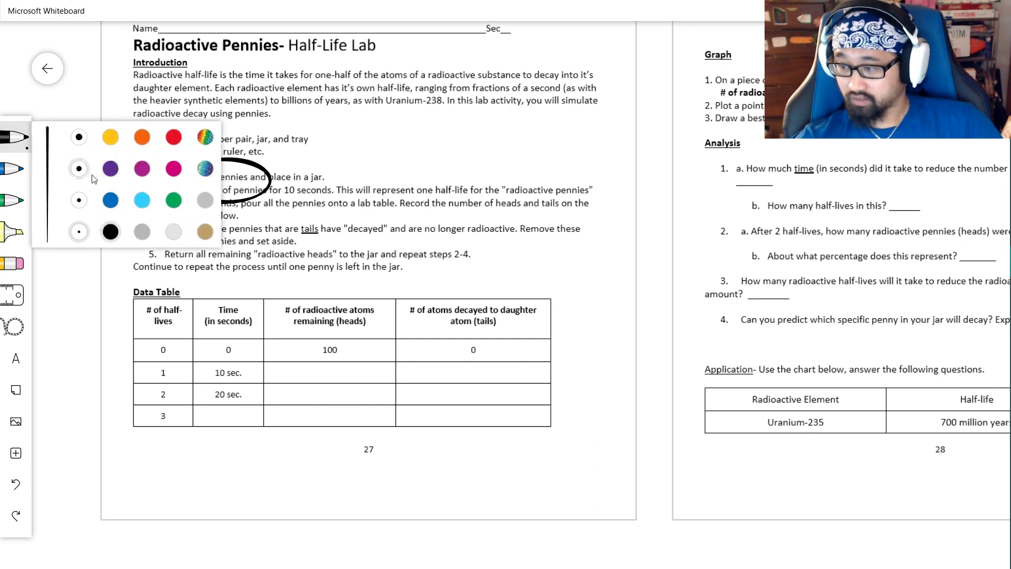
pyautogui.click(27, 136)
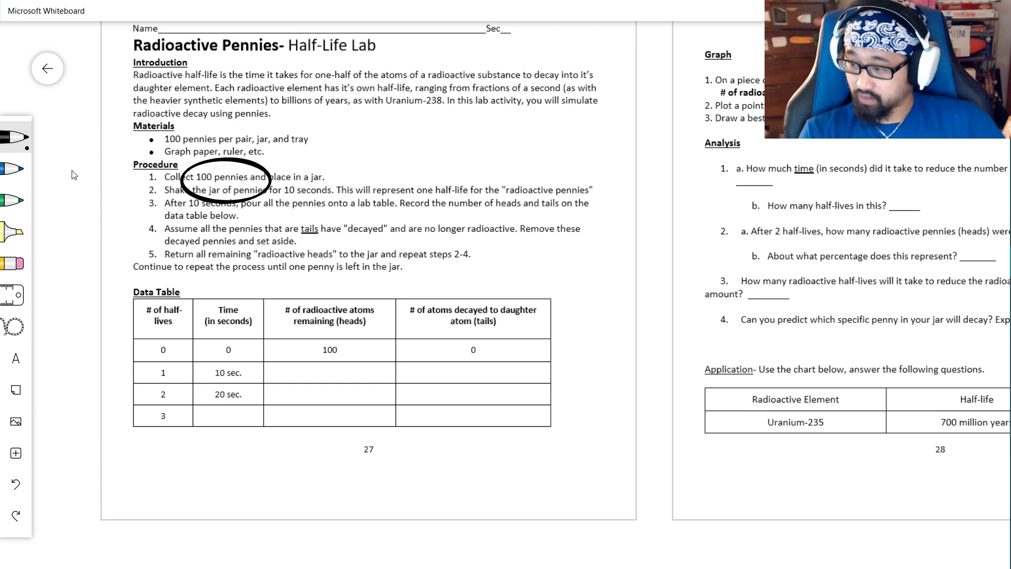
pyautogui.moveTo(150, 310)
pyautogui.mouseDown()
pyautogui.moveTo(163, 353)
pyautogui.moveTo(170, 420)
pyautogui.moveTo(154, 410)
pyautogui.moveTo(139, 367)
pyautogui.moveTo(154, 312)
pyautogui.moveTo(171, 303)
pyautogui.moveTo(145, 316)
pyautogui.moveTo(171, 335)
pyautogui.moveTo(187, 374)
pyautogui.moveTo(169, 390)
pyautogui.moveTo(181, 408)
pyautogui.moveTo(169, 408)
pyautogui.moveTo(184, 337)
pyautogui.mouseUp()
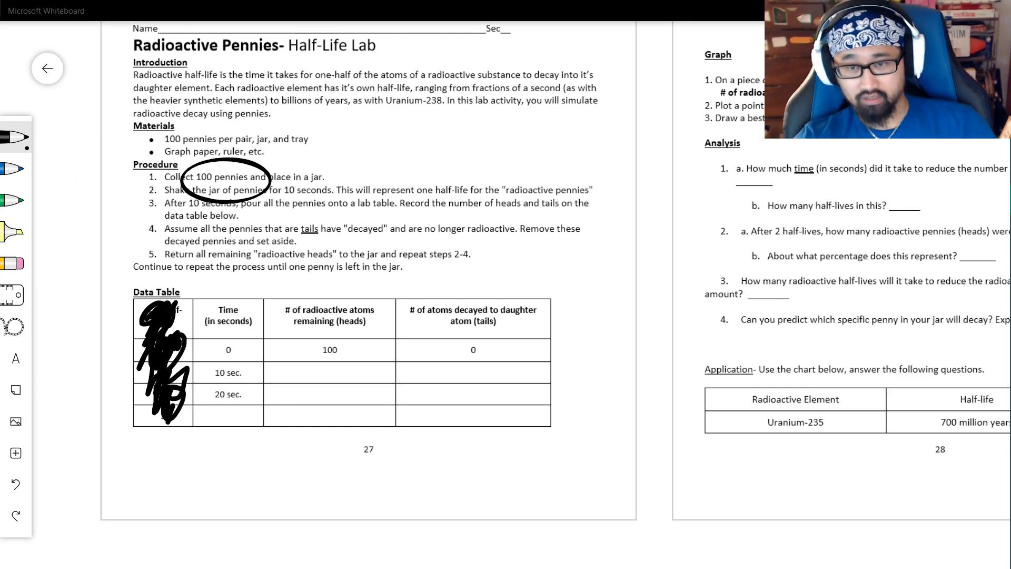
# - Pan to page 28, scribble over the 4–10 half-life entries, and return to page 27
pyautogui.moveTo(650, 129); pyautogui.dragTo(308, 380)
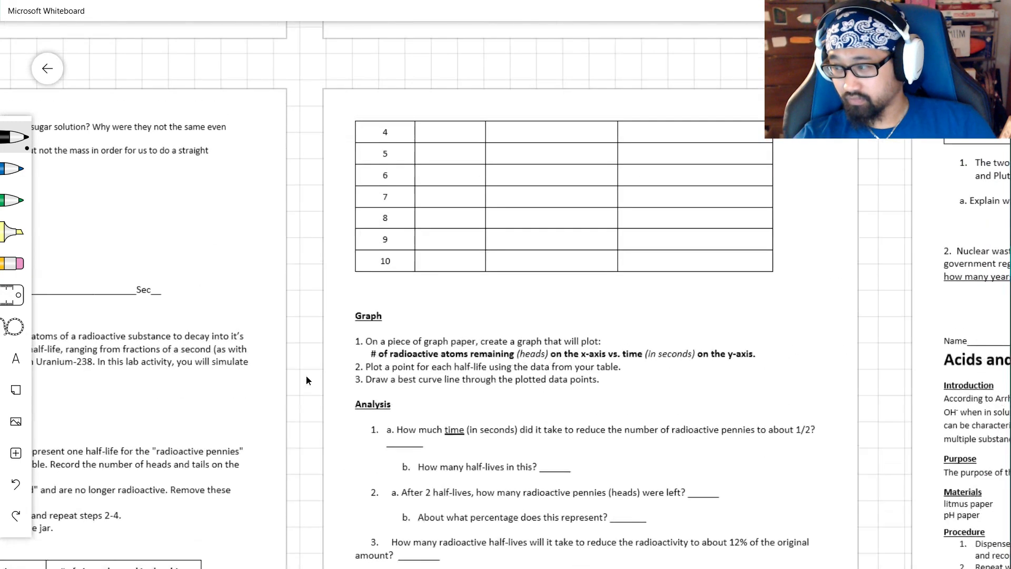
pyautogui.scroll(3, 308, 380)
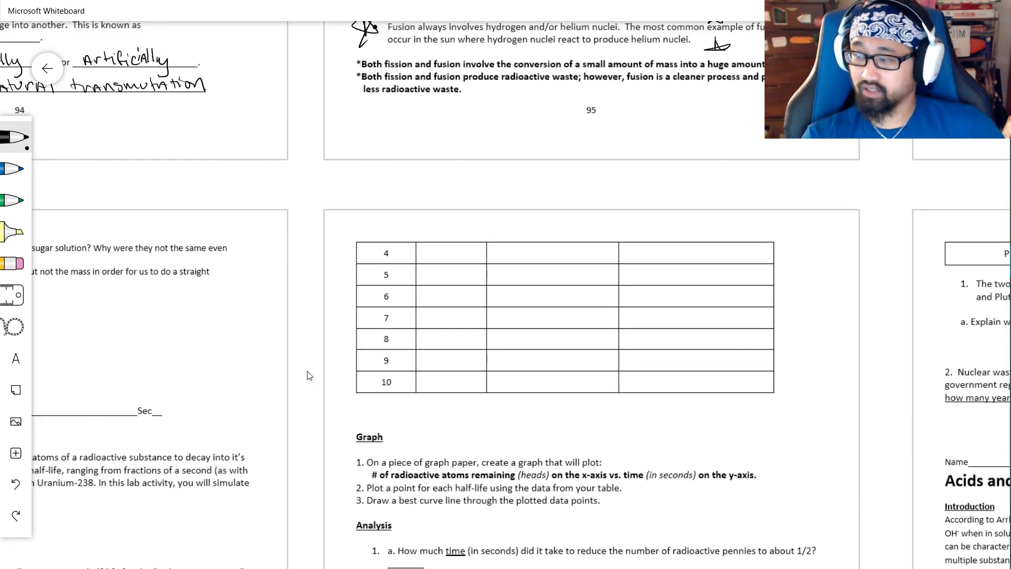
pyautogui.moveTo(366, 249)
pyautogui.mouseDown()
pyautogui.moveTo(374, 339)
pyautogui.moveTo(378, 380)
pyautogui.moveTo(387, 383)
pyautogui.moveTo(367, 288)
pyautogui.moveTo(383, 251)
pyautogui.moveTo(370, 256)
pyautogui.moveTo(365, 363)
pyautogui.moveTo(380, 399)
pyautogui.mouseUp()
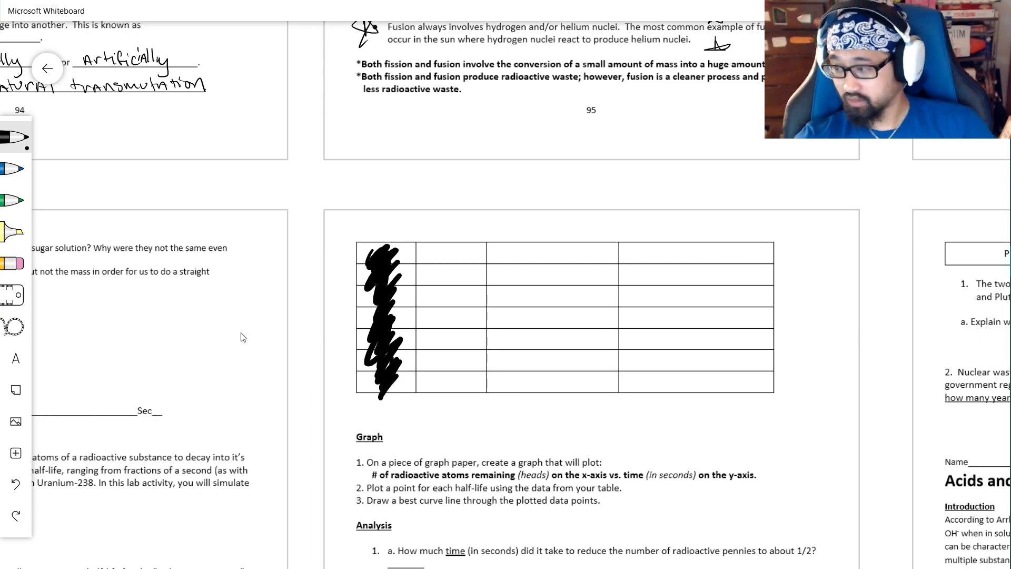
pyautogui.moveTo(232, 183); pyautogui.dragTo(541, 74)
# - Write the 30 s label in the last row and start labelling the Time column 'Elapsed'
pyautogui.scroll(3, 128, 371)
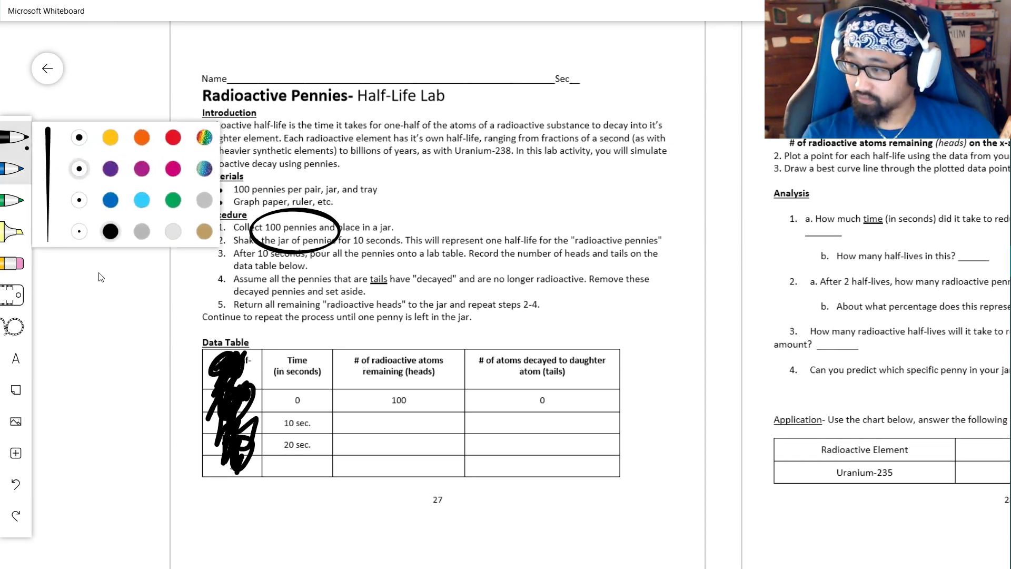
pyautogui.click(101, 277)
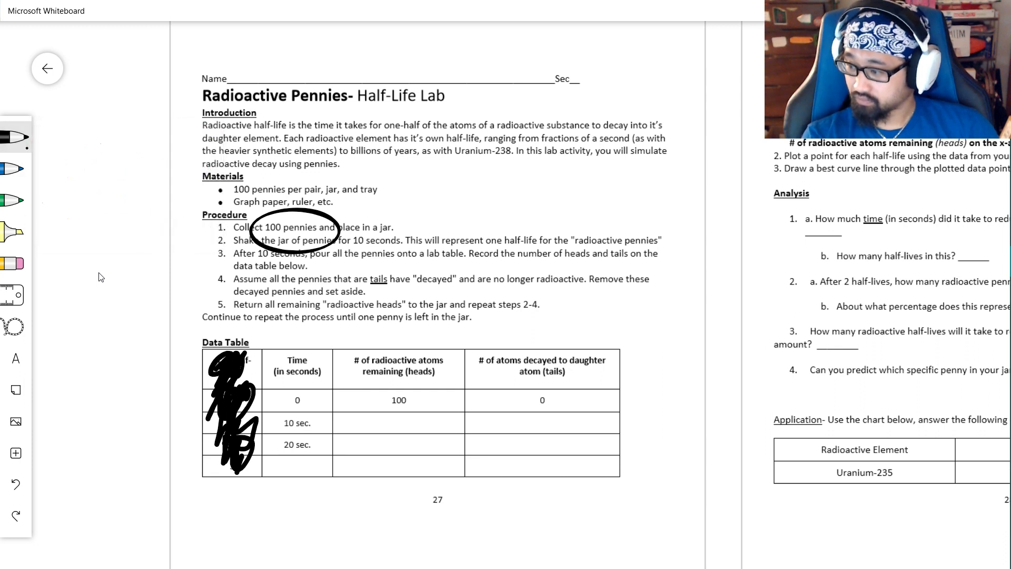
pyautogui.moveTo(280, 461); pyautogui.dragTo(303, 469)
pyautogui.moveTo(278, 335)
pyautogui.mouseDown()
pyautogui.moveTo(278, 348)
pyautogui.moveTo(303, 351)
pyautogui.moveTo(325, 331)
pyautogui.moveTo(322, 346)
pyautogui.mouseUp()
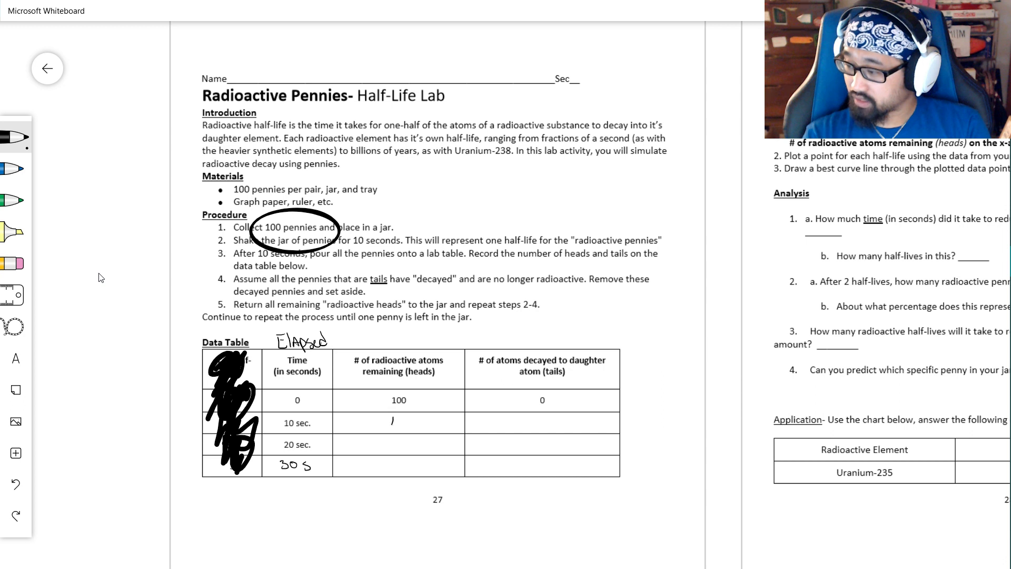
# - Ink heads/tails counts 58/42, 27/73 and 12/88 for the 10, 20 and 30 s rows
pyautogui.moveTo(392, 417); pyautogui.dragTo(405, 416)
pyautogui.moveTo(409, 418)
pyautogui.mouseDown()
pyautogui.moveTo(402, 425)
pyautogui.moveTo(409, 419)
pyautogui.mouseUp()
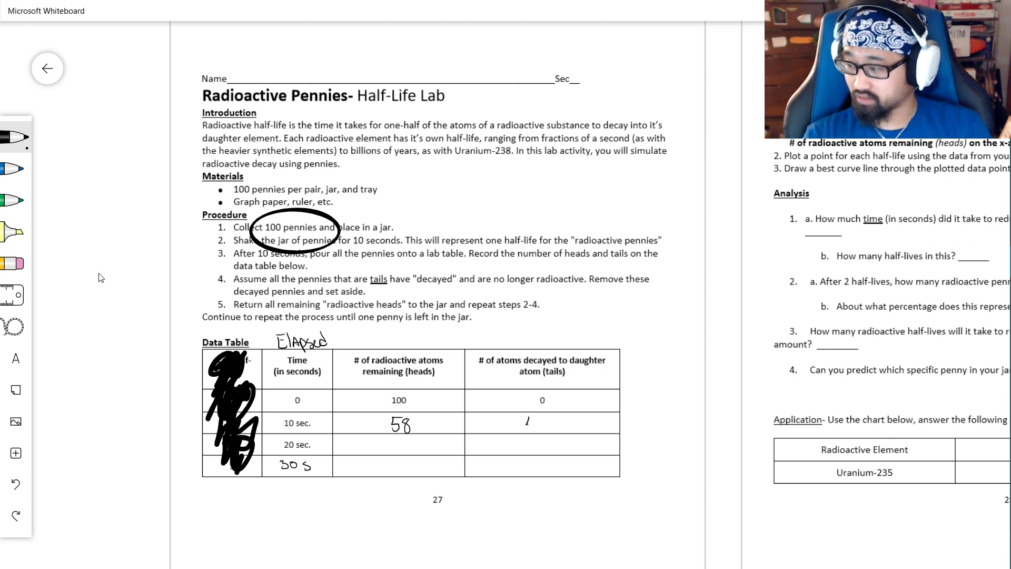
pyautogui.moveTo(537, 420); pyautogui.dragTo(546, 431)
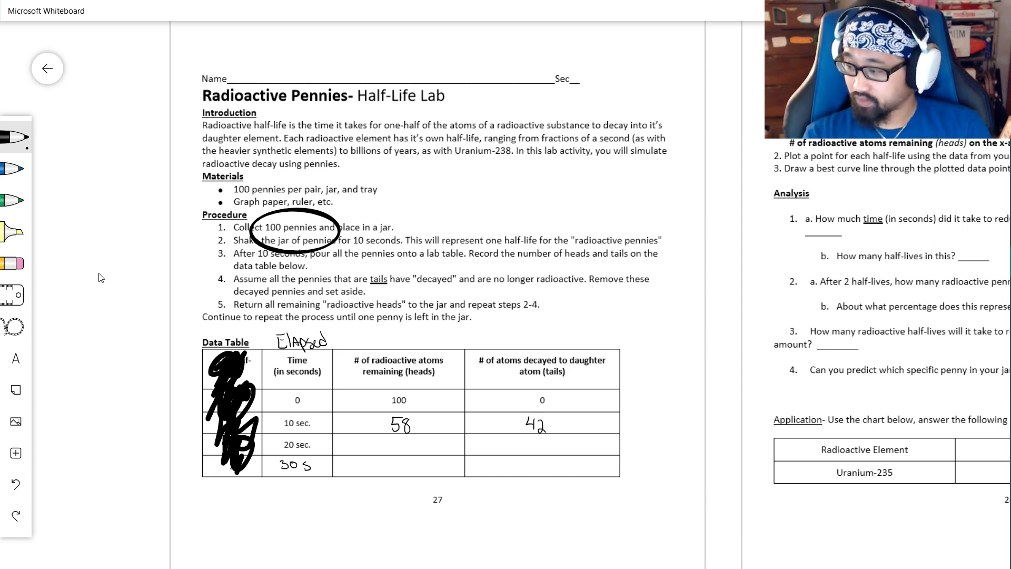
pyautogui.moveTo(389, 442); pyautogui.dragTo(405, 454)
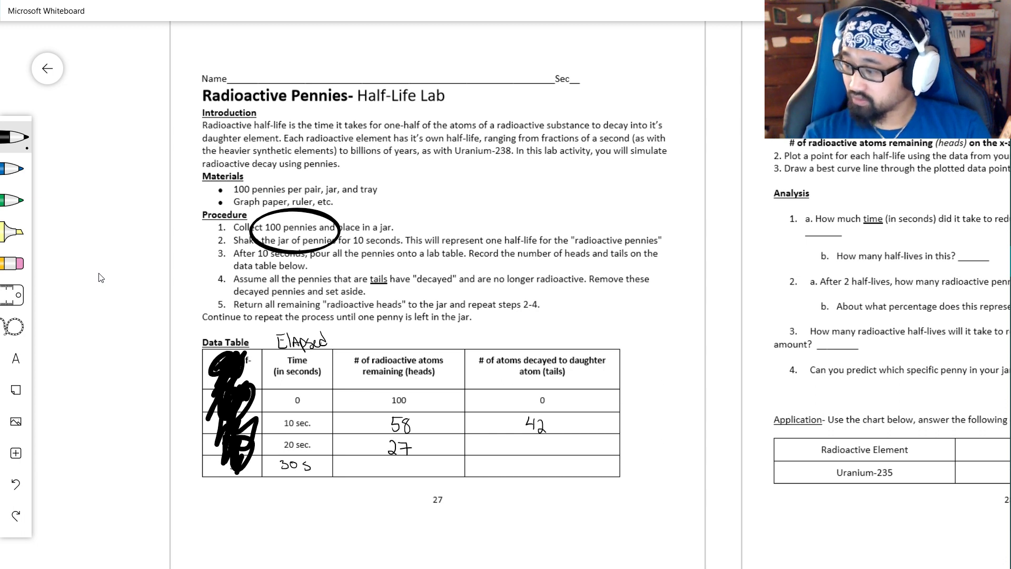
pyautogui.moveTo(524, 438); pyautogui.dragTo(539, 451)
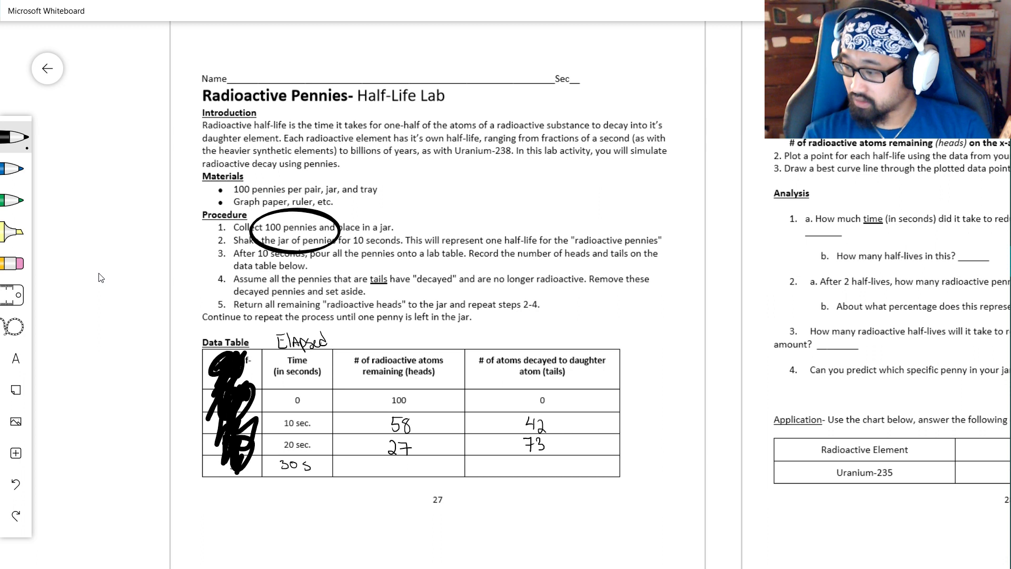
pyautogui.moveTo(395, 463); pyautogui.dragTo(404, 473)
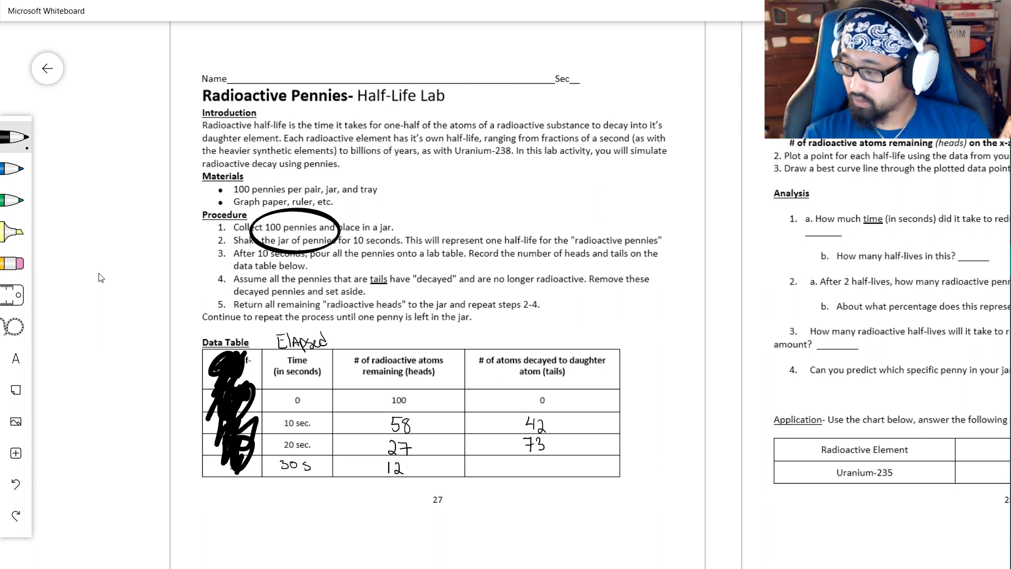
pyautogui.moveTo(530, 462); pyautogui.dragTo(542, 462)
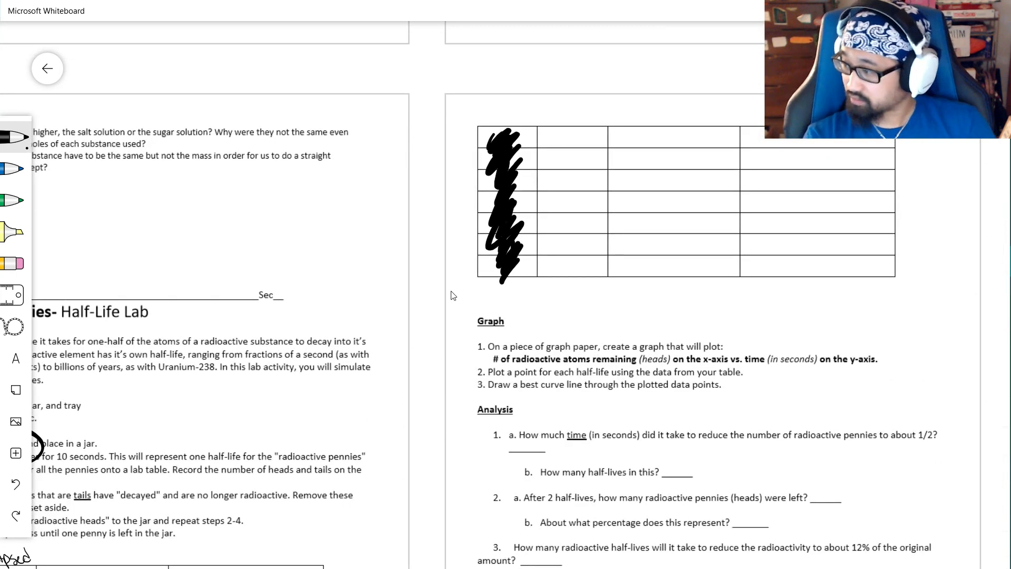
# - Label rows 40–70 s and record 9 heads, 5/95, 2/98, and 99 tails at 70 s
pyautogui.moveTo(559, 132); pyautogui.dragTo(563, 143)
pyautogui.moveTo(560, 135)
pyautogui.mouseDown()
pyautogui.moveTo(558, 147)
pyautogui.moveTo(569, 137)
pyautogui.moveTo(577, 147)
pyautogui.mouseUp()
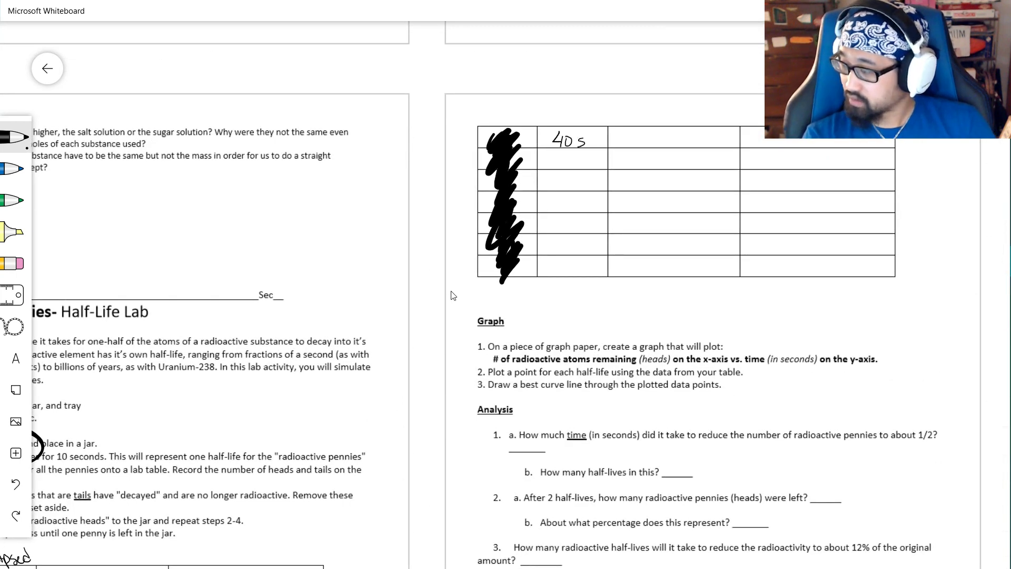
pyautogui.moveTo(661, 133); pyautogui.dragTo(660, 146)
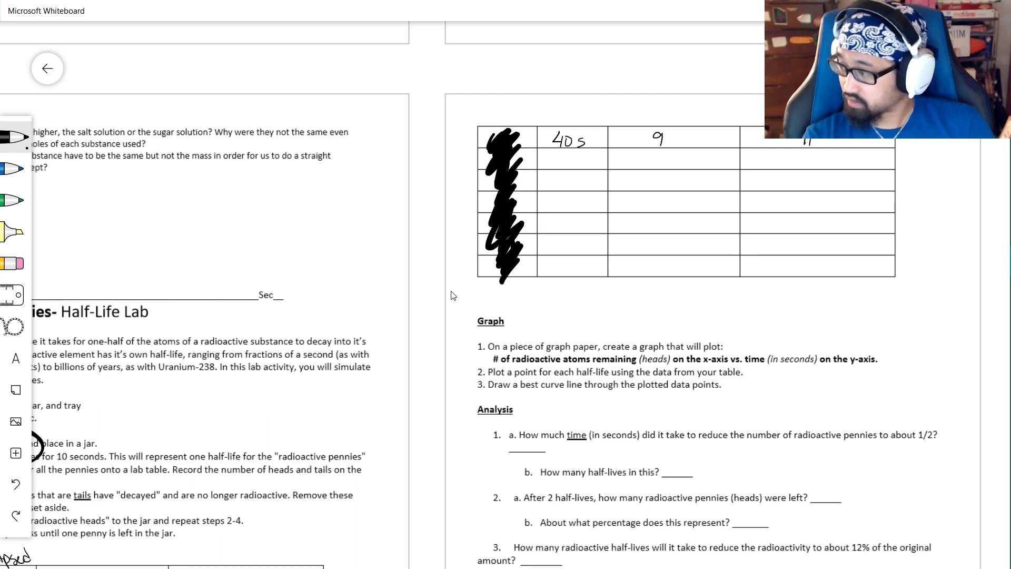
pyautogui.moveTo(563, 153)
pyautogui.mouseDown()
pyautogui.moveTo(552, 166)
pyautogui.moveTo(571, 155)
pyautogui.moveTo(580, 167)
pyautogui.mouseUp()
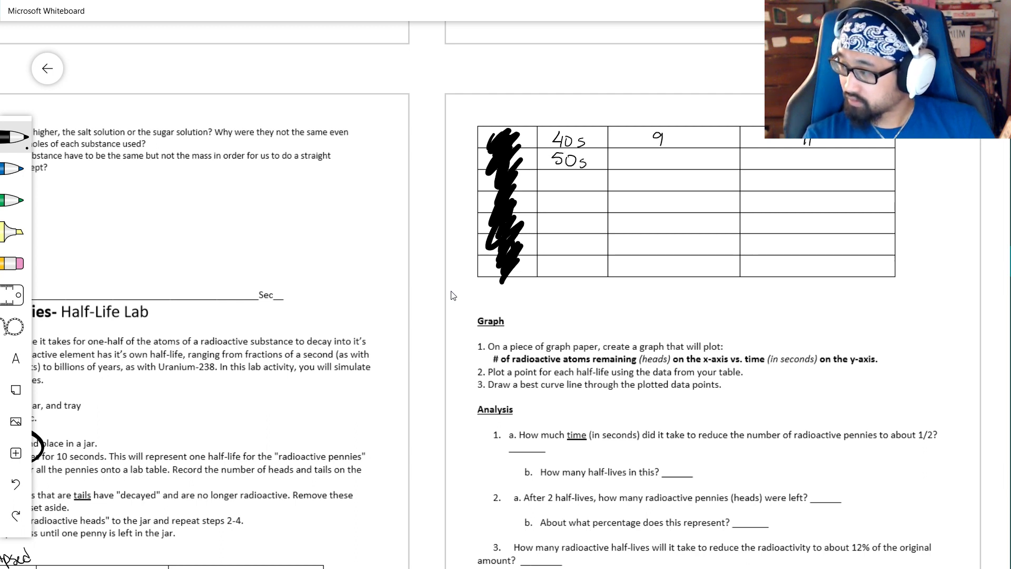
pyautogui.moveTo(653, 156); pyautogui.dragTo(652, 168)
pyautogui.moveTo(654, 154); pyautogui.dragTo(659, 154)
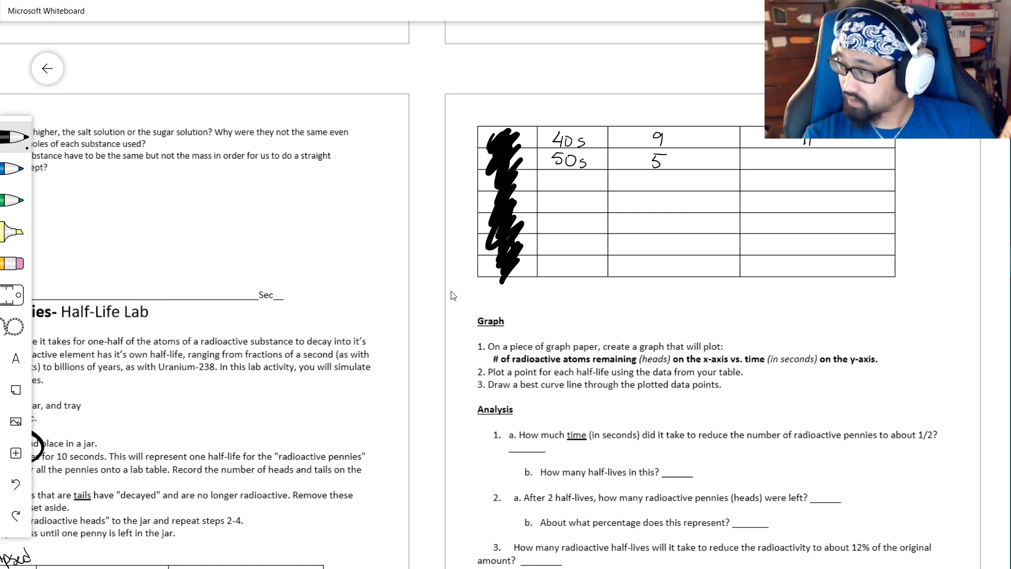
pyautogui.moveTo(799, 158)
pyautogui.mouseDown()
pyautogui.moveTo(793, 166)
pyautogui.moveTo(804, 168)
pyautogui.moveTo(814, 154)
pyautogui.mouseUp()
pyautogui.moveTo(560, 178); pyautogui.dragTo(567, 181)
pyautogui.moveTo(582, 181); pyautogui.dragTo(579, 187)
pyautogui.moveTo(652, 176); pyautogui.dragTo(662, 185)
pyautogui.moveTo(804, 179); pyautogui.dragTo(802, 180)
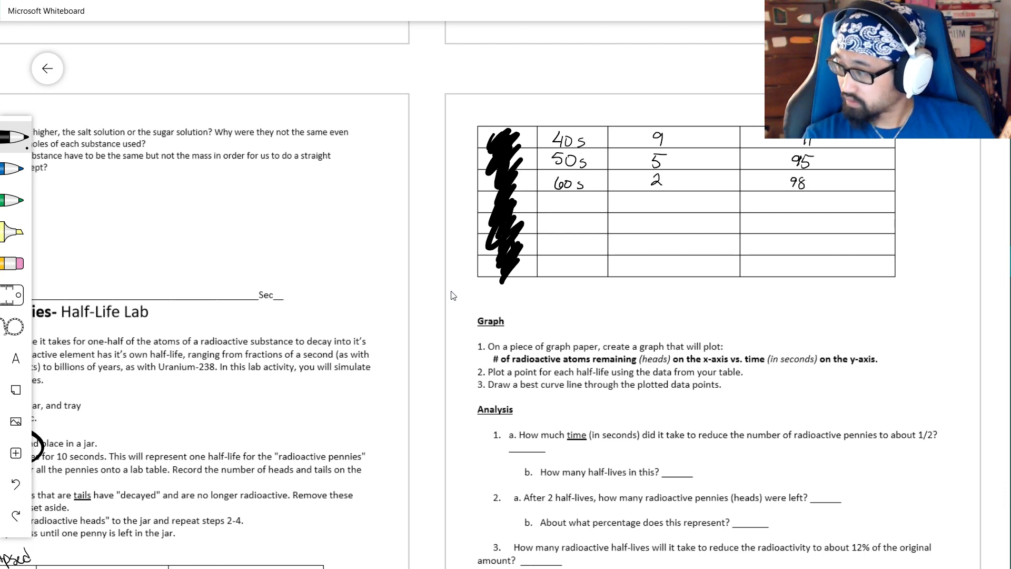
pyautogui.moveTo(557, 199)
pyautogui.mouseDown()
pyautogui.moveTo(560, 211)
pyautogui.moveTo(571, 199)
pyautogui.moveTo(580, 210)
pyautogui.mouseUp()
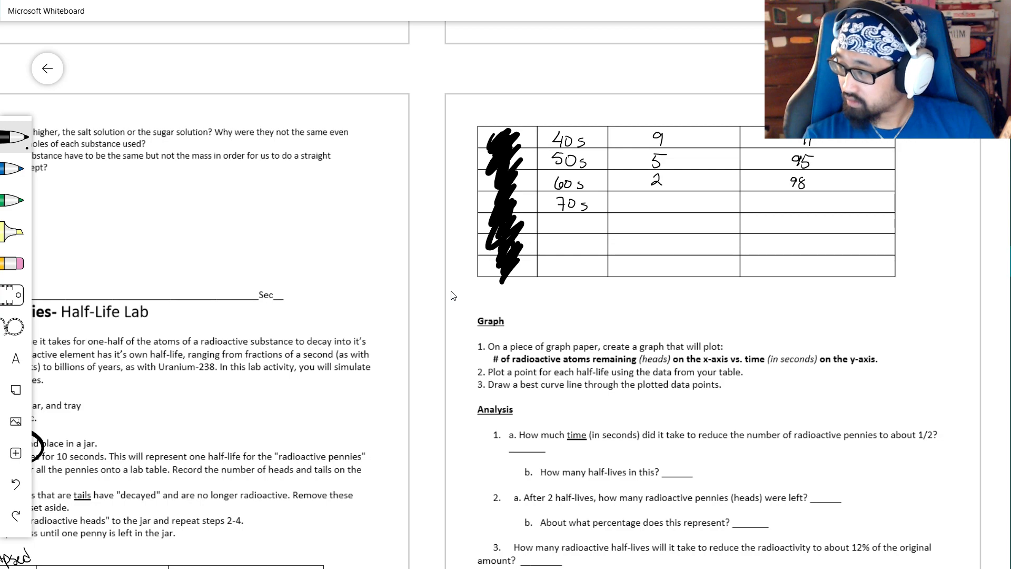
pyautogui.moveTo(790, 202)
pyautogui.mouseDown()
pyautogui.moveTo(786, 212)
pyautogui.moveTo(797, 213)
pyautogui.mouseUp()
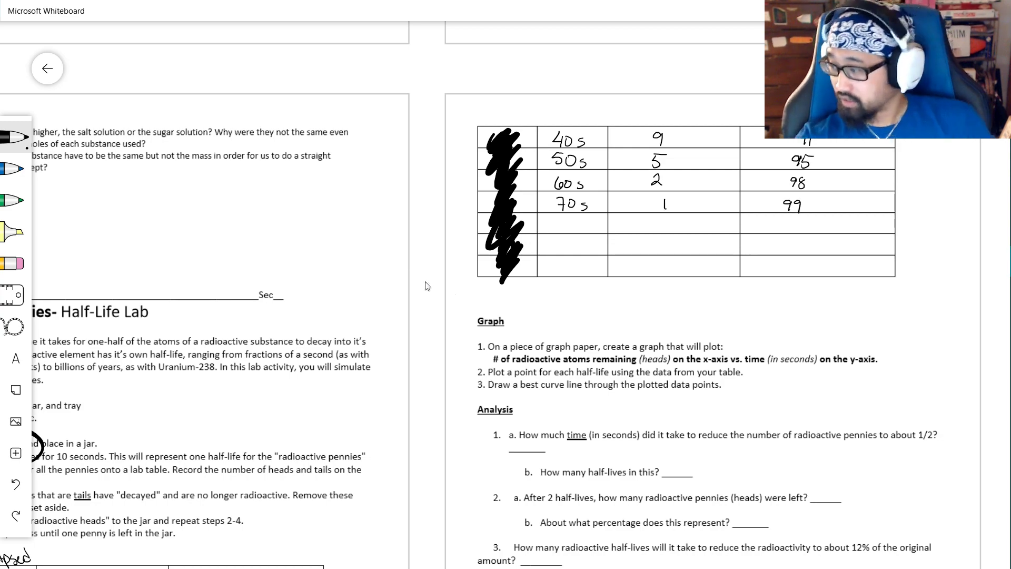
pyautogui.scroll(-1, 413, 274)
# - Zoom out and pan across pages 27–29 to show the filled tables and Graph and Analysis questions
pyautogui.scroll(-3, 412, 274)
pyautogui.moveTo(418, 277); pyautogui.dragTo(473, 190)
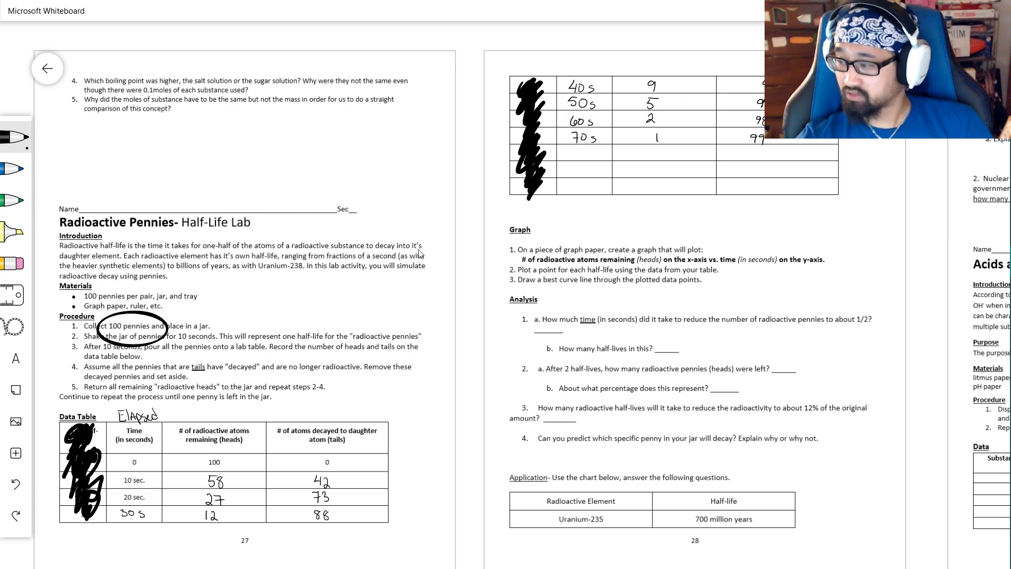
pyautogui.scroll(-1, 469, 270)
pyautogui.hscroll(-1, 468, 270)
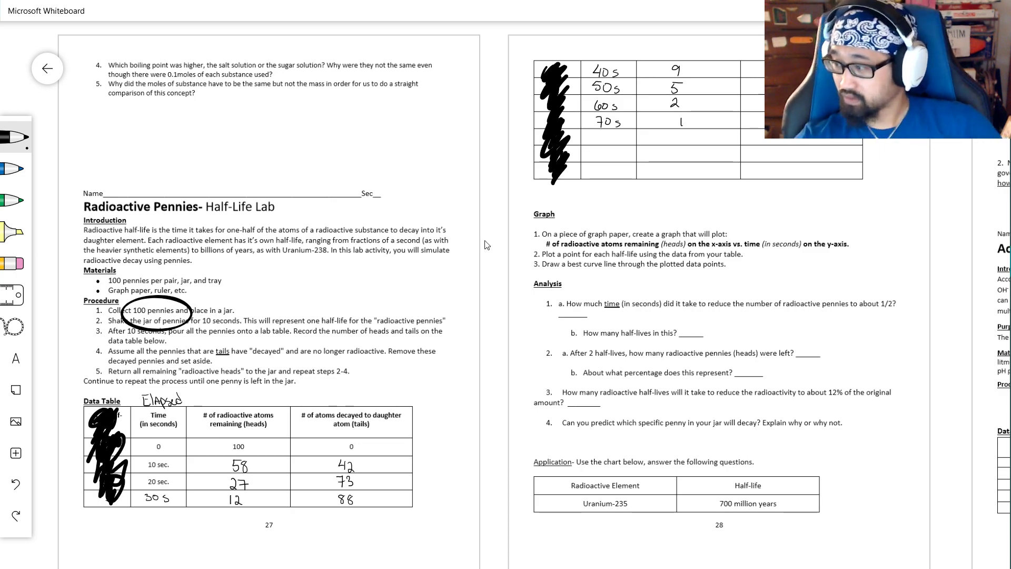
pyautogui.moveTo(480, 243); pyautogui.dragTo(191, 227)
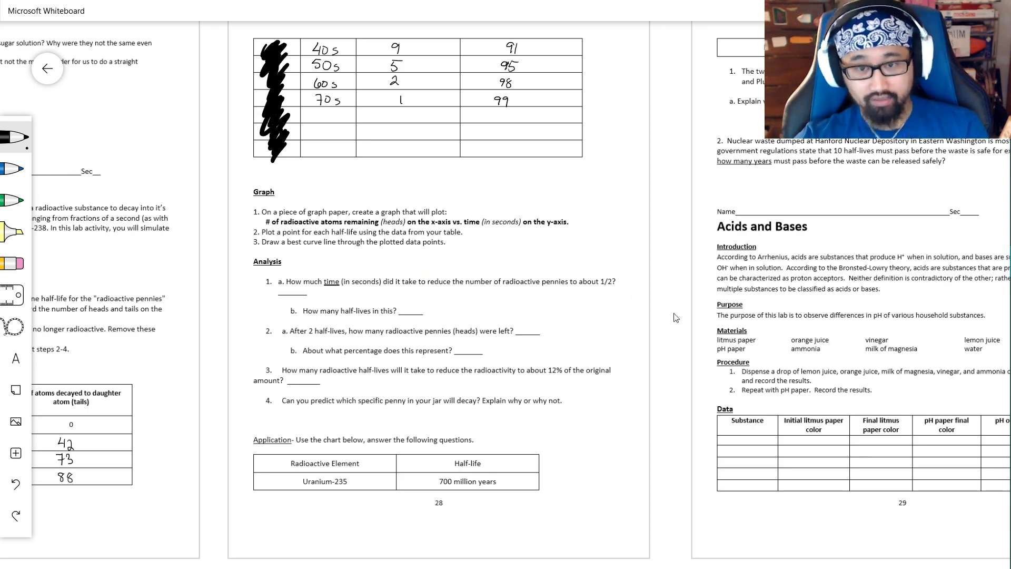
pyautogui.scroll(-1, 675, 317)
# - Zoom out, pan to the blank grid below the worksheet pages, and zoom back in to 100%
pyautogui.scroll(-2, 676, 316)
pyautogui.scroll(-3, 771, 217)
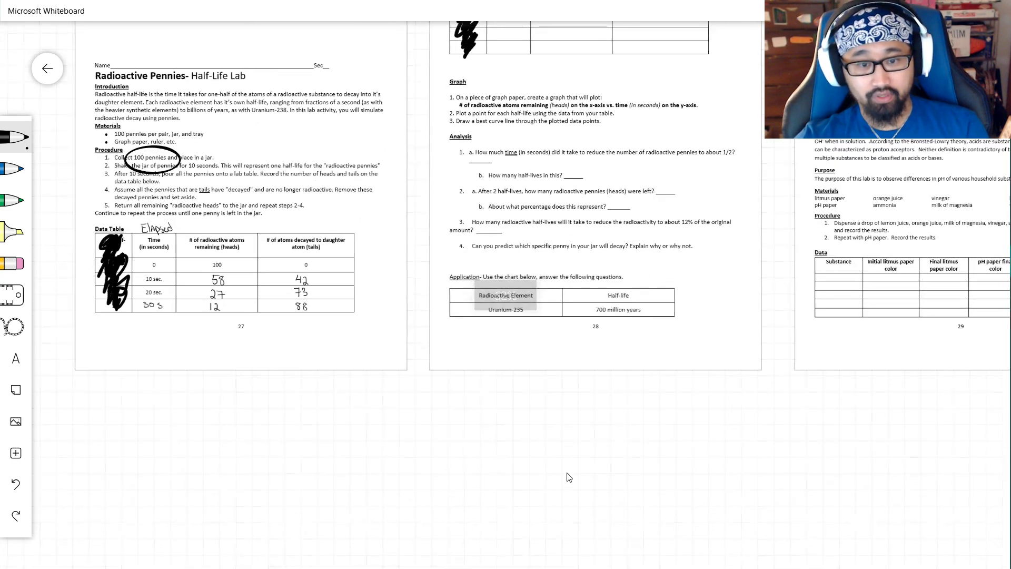
pyautogui.scroll(-2, 583, 391)
pyautogui.moveTo(604, 379); pyautogui.dragTo(539, 318)
pyautogui.scroll(4, 529, 353)
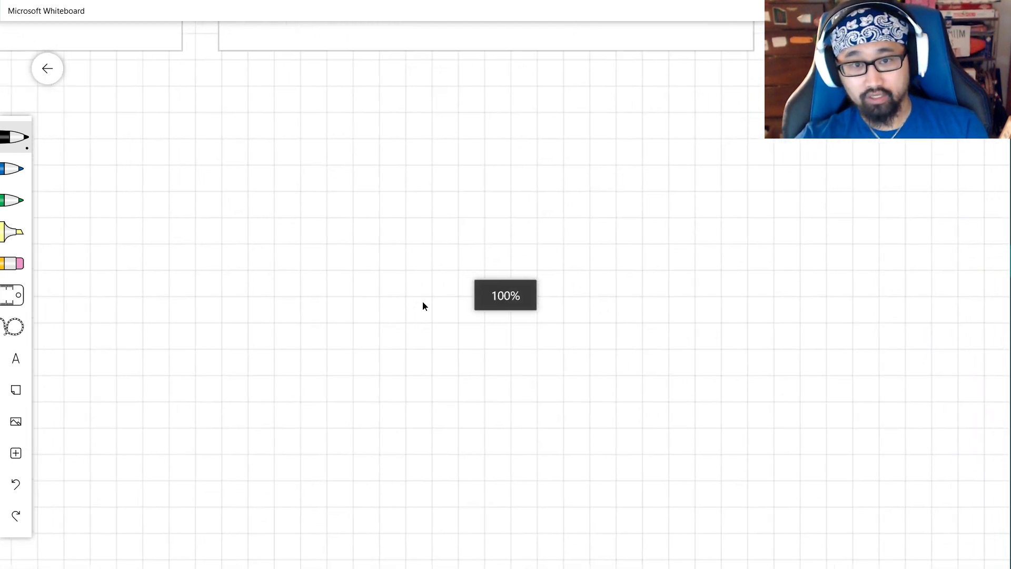
pyautogui.moveTo(422, 302); pyautogui.dragTo(410, 291)
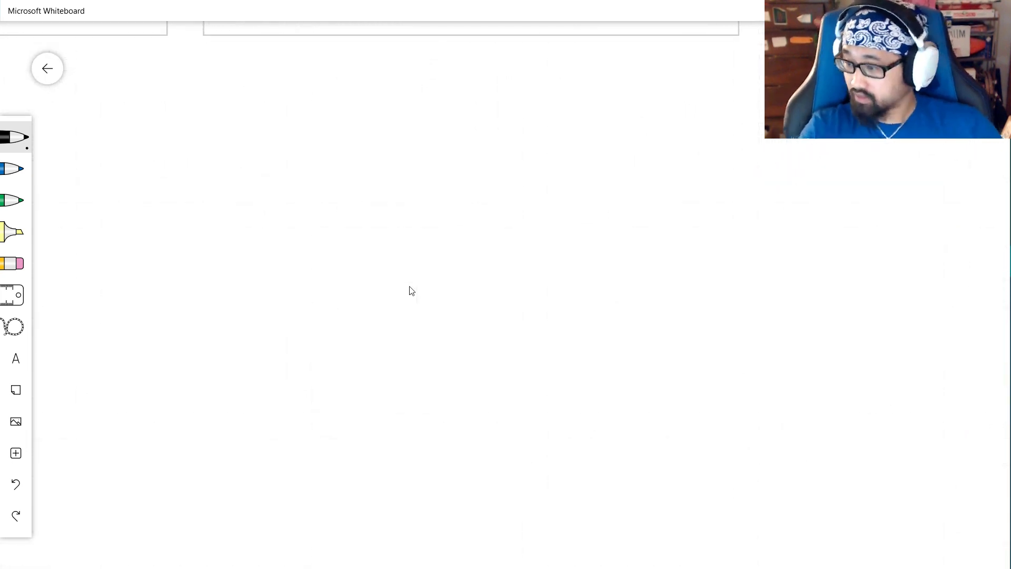
# - Bring out the ruler with Ctrl+R and move it onto the blank canvas
pyautogui.hotkey('ctrl', 'r')
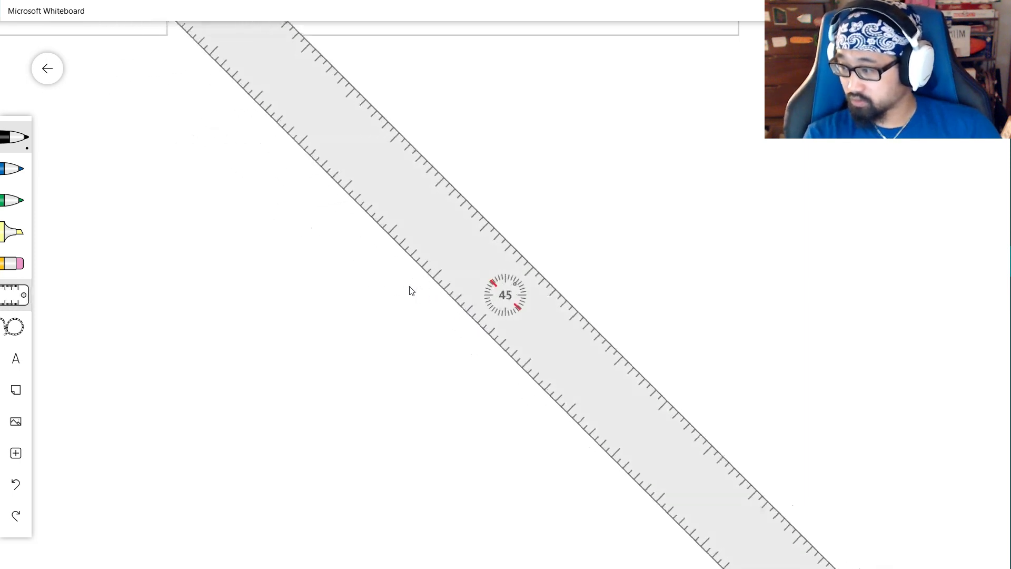
pyautogui.press('Down')
pyautogui.press('Down')
pyautogui.press('Down')
pyautogui.press('Down')
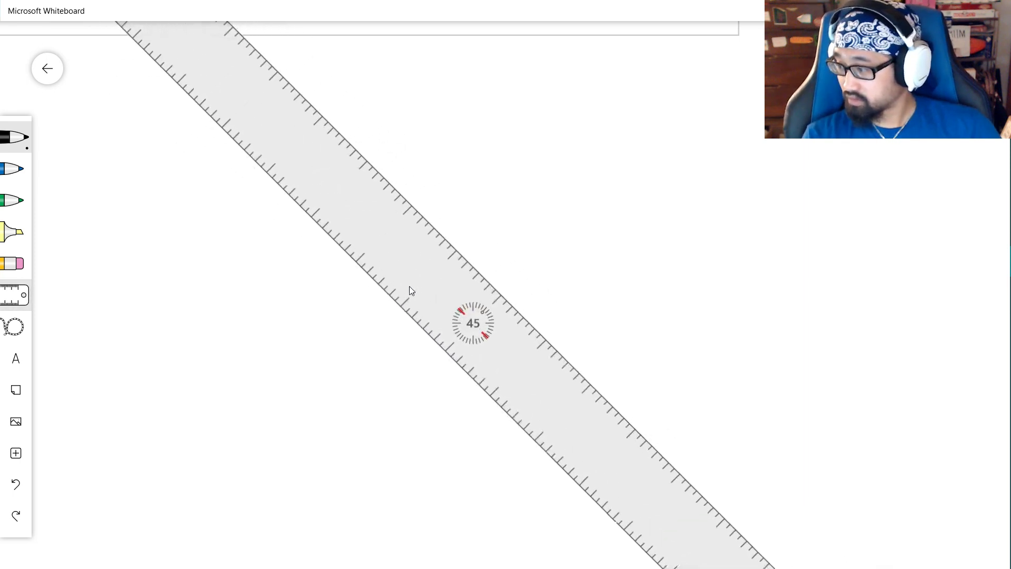
pyautogui.press('Up')
pyautogui.press('Up')
pyautogui.press('Up')
pyautogui.press('Up')
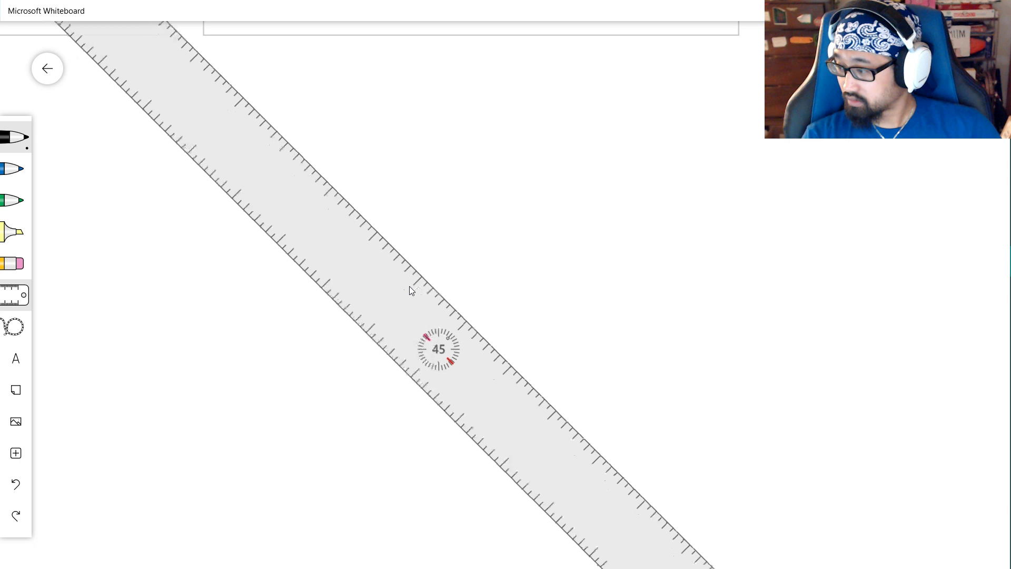
pyautogui.press('Down')
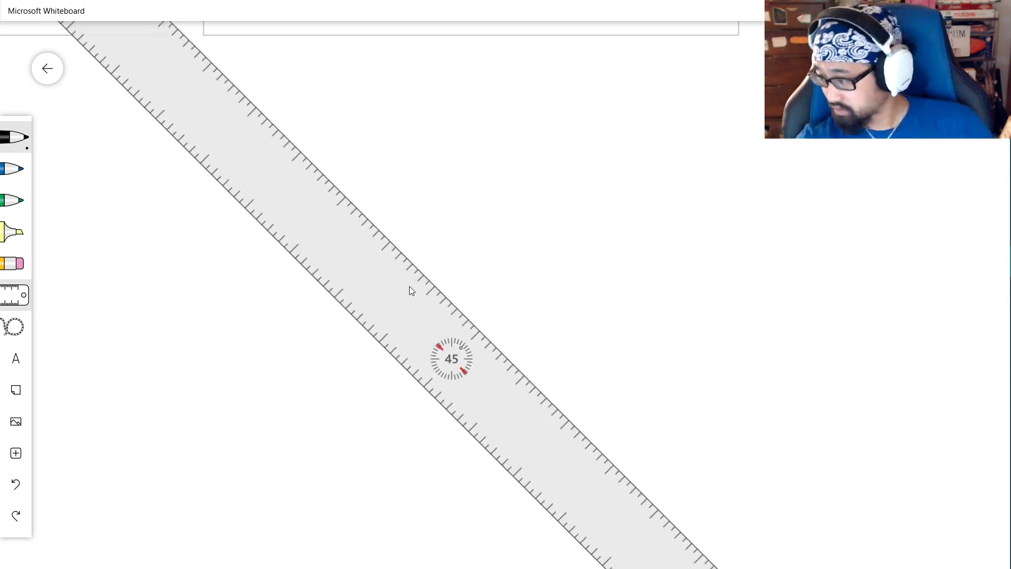
pyautogui.moveTo(309, 209); pyautogui.dragTo(284, 246)
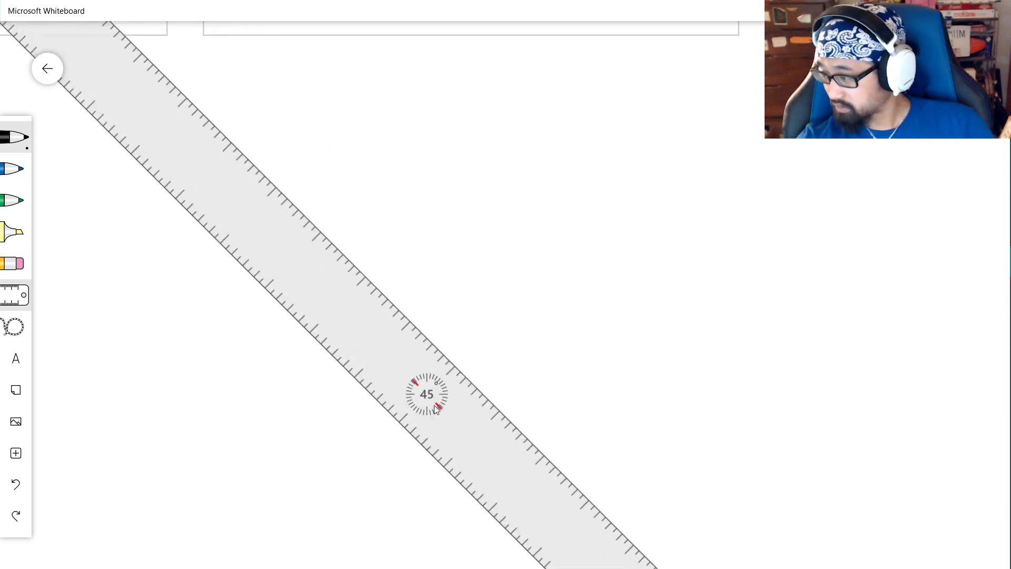
pyautogui.press('Down')
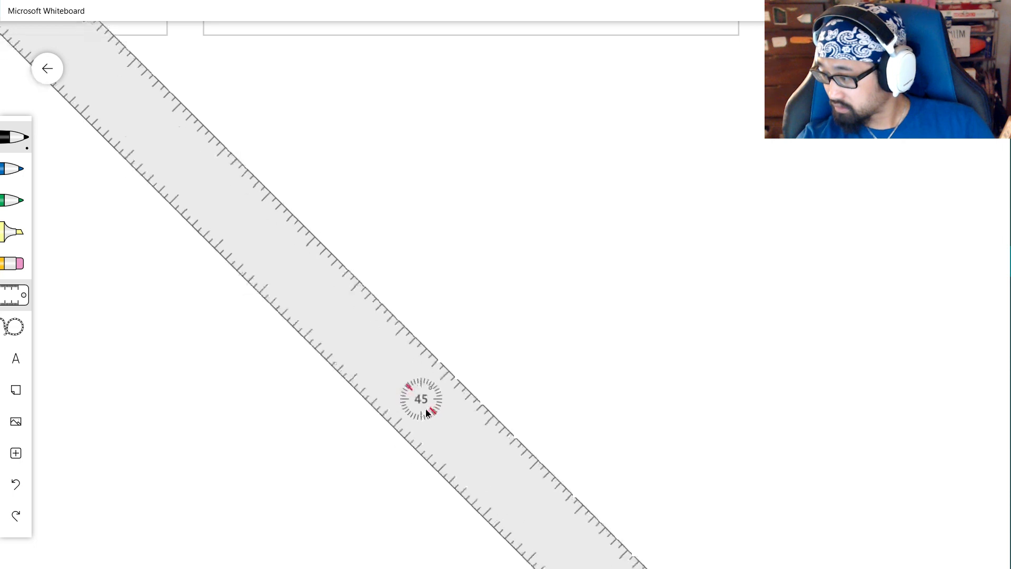
pyautogui.moveTo(447, 449); pyautogui.dragTo(500, 457)
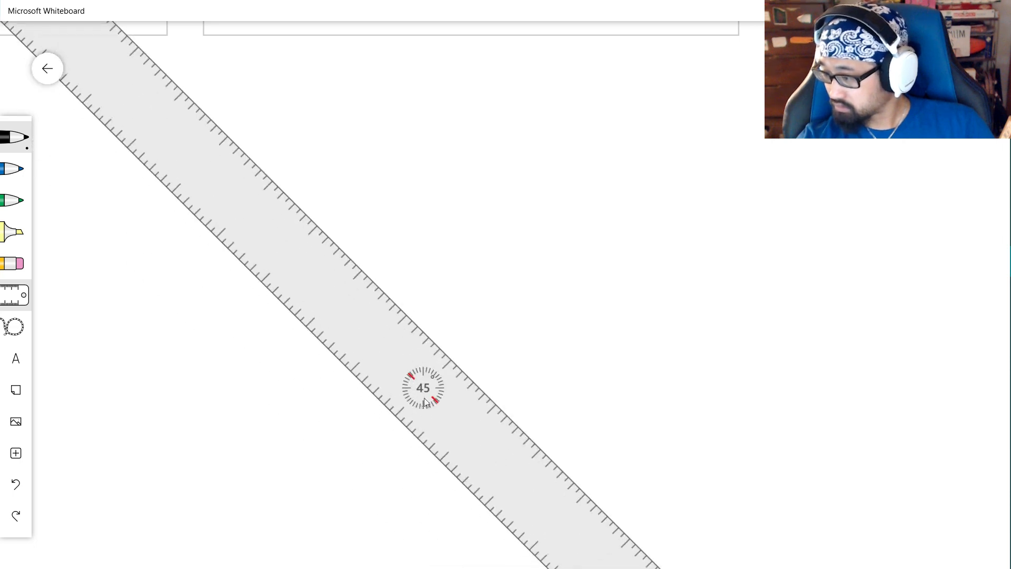
pyautogui.moveTo(424, 390); pyautogui.dragTo(408, 395)
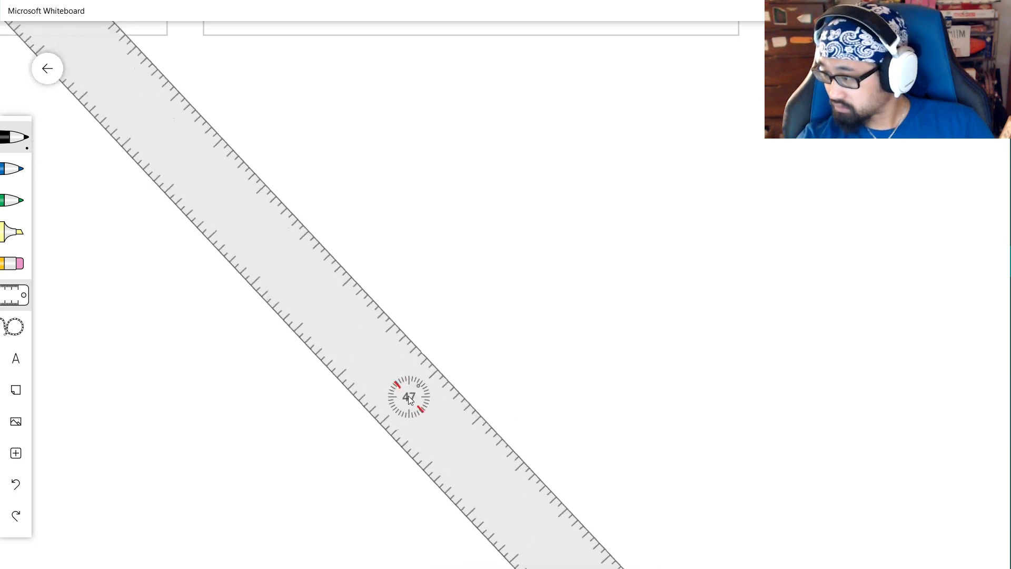
# - Rotate the ruler from 45° to 0° and slide it into place for the x-axis
pyautogui.scroll(7, 408, 397)
pyautogui.scroll(7, 407, 401)
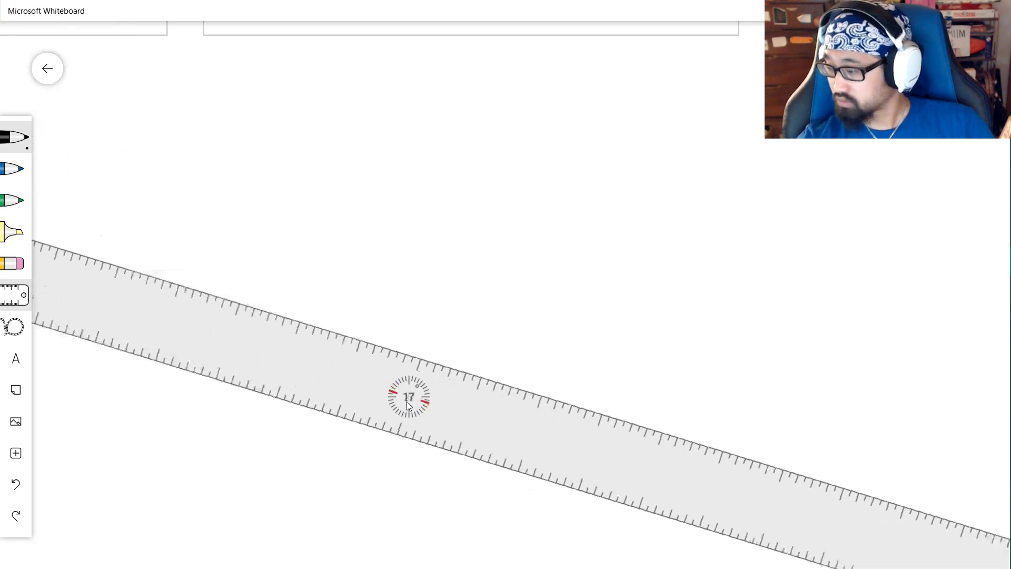
pyautogui.scroll(1, 406, 401)
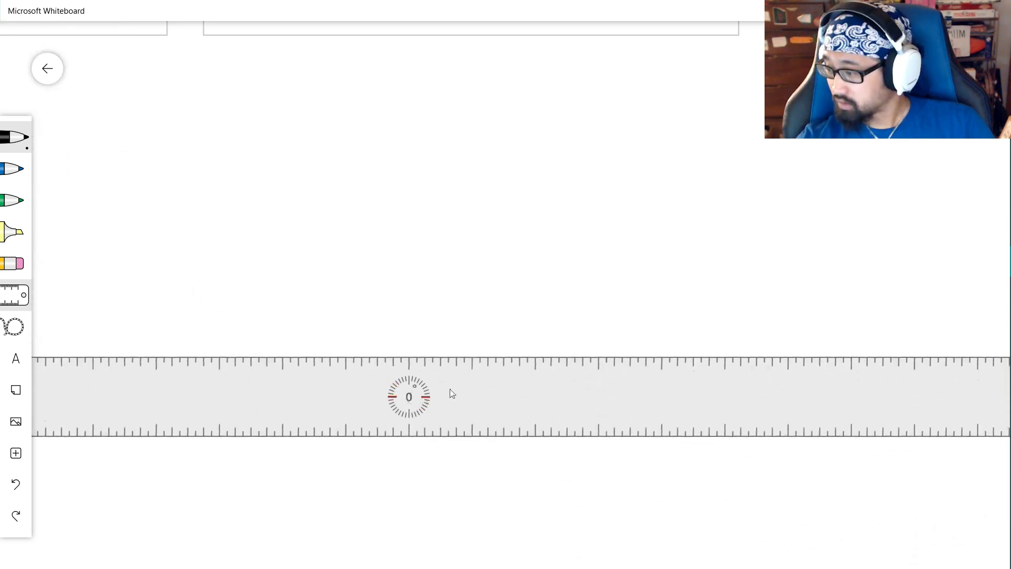
pyautogui.moveTo(449, 393); pyautogui.dragTo(551, 370)
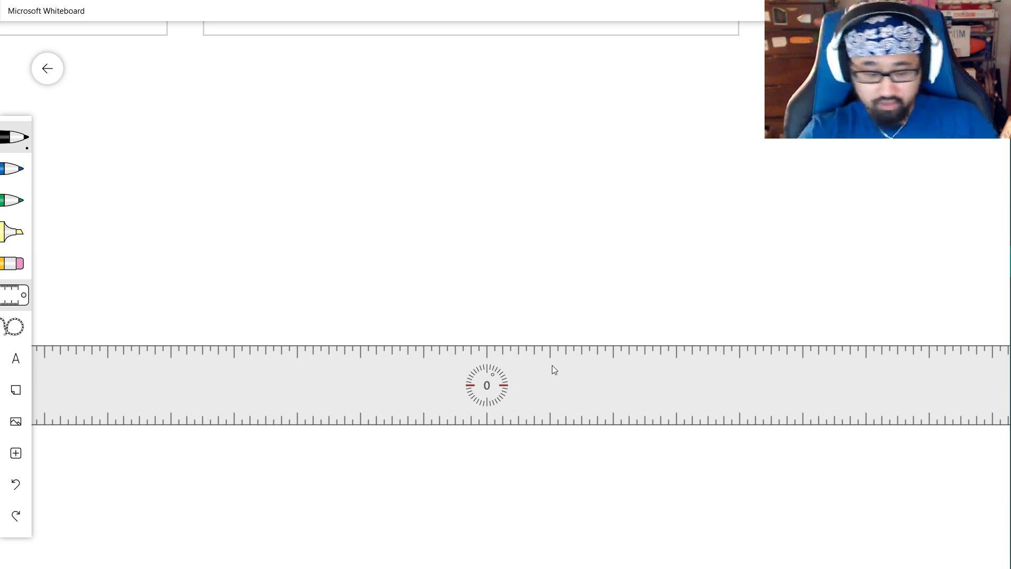
# - Draw the horizontal axis along the ruler, then stand the ruler at 90° at its left end
pyautogui.moveTo(248, 344); pyautogui.dragTo(657, 344)
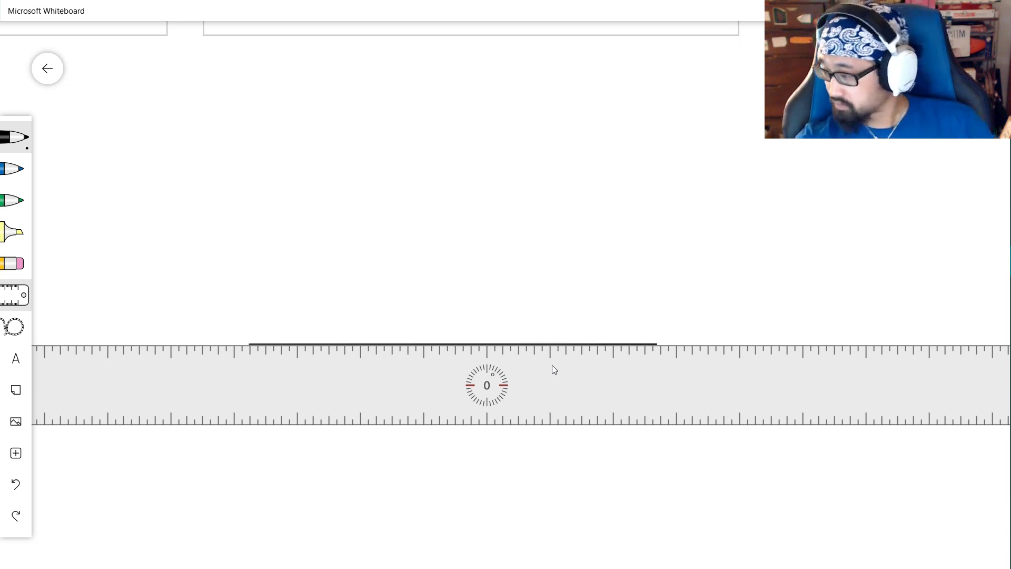
pyautogui.scroll(-16, 493, 392)
pyautogui.scroll(-20, 493, 393)
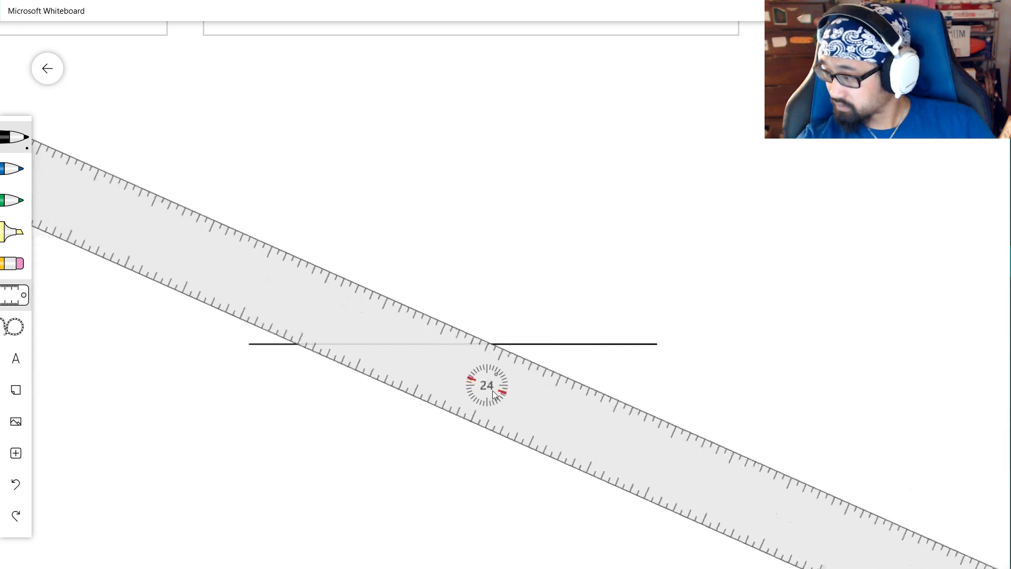
pyautogui.moveTo(493, 392); pyautogui.dragTo(237, 410)
pyautogui.scroll(-20, 237, 409)
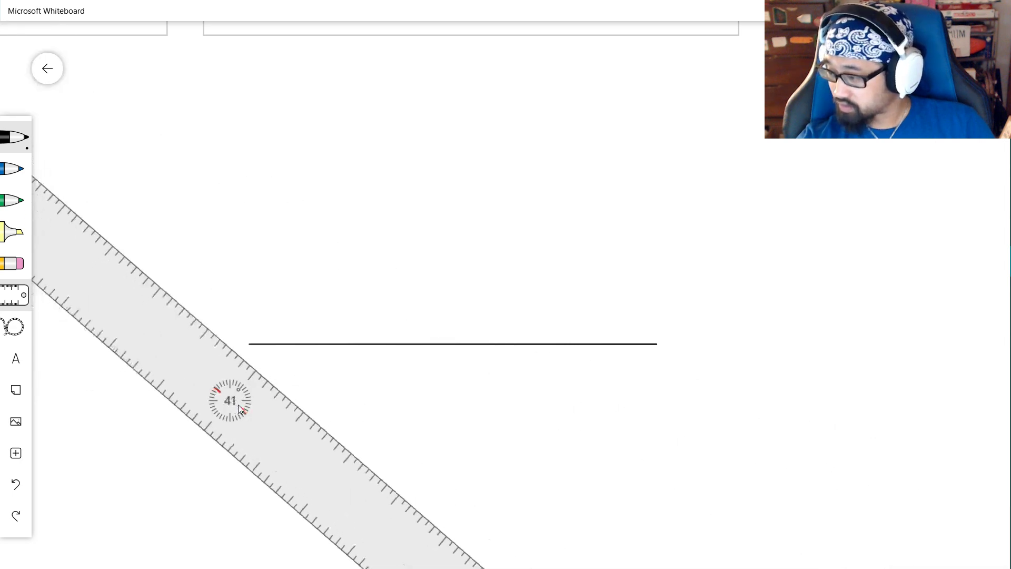
pyautogui.scroll(-20, 237, 405)
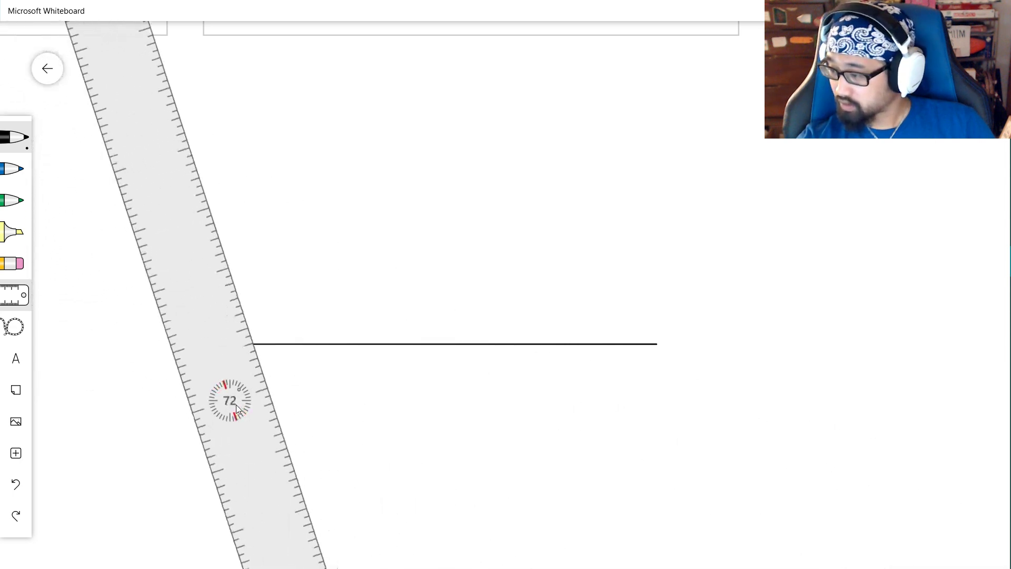
pyautogui.scroll(-4, 236, 405)
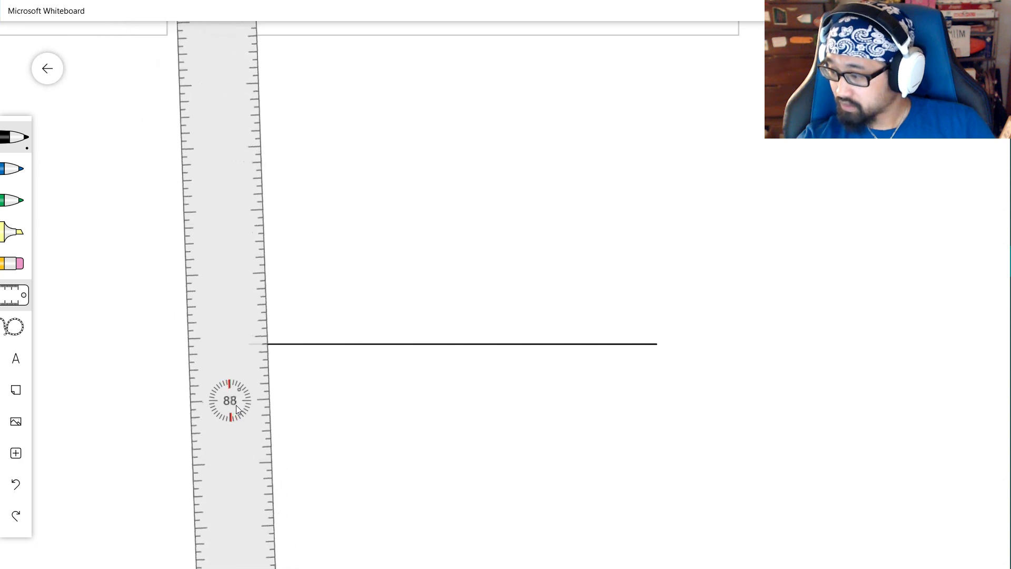
pyautogui.moveTo(236, 405); pyautogui.dragTo(217, 354)
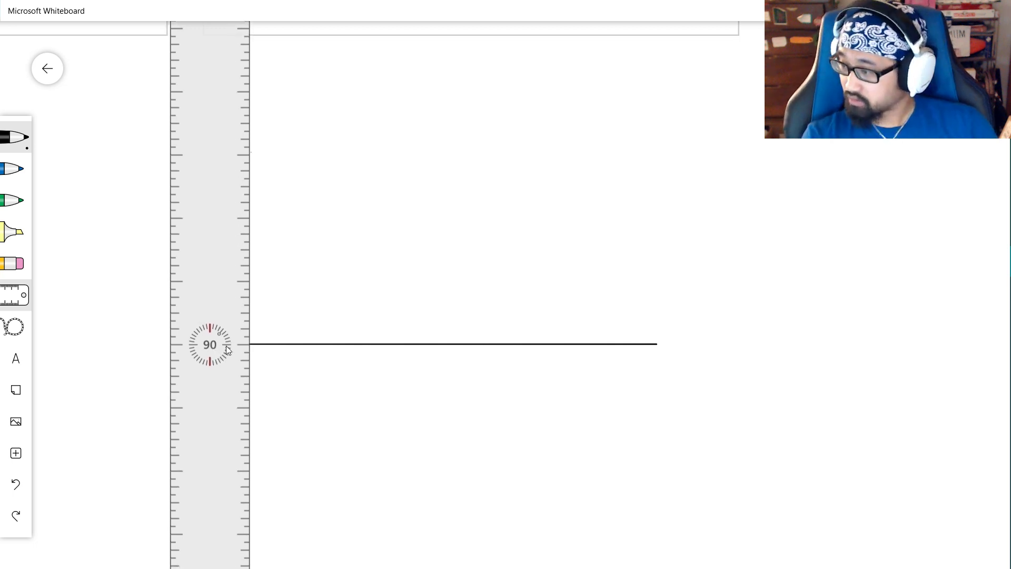
# - Draw the vertical axis up from the left end and put the ruler away
pyautogui.moveTo(250, 152)
pyautogui.mouseDown()
pyautogui.moveTo(250, 350)
pyautogui.moveTo(250, 66)
pyautogui.mouseUp()
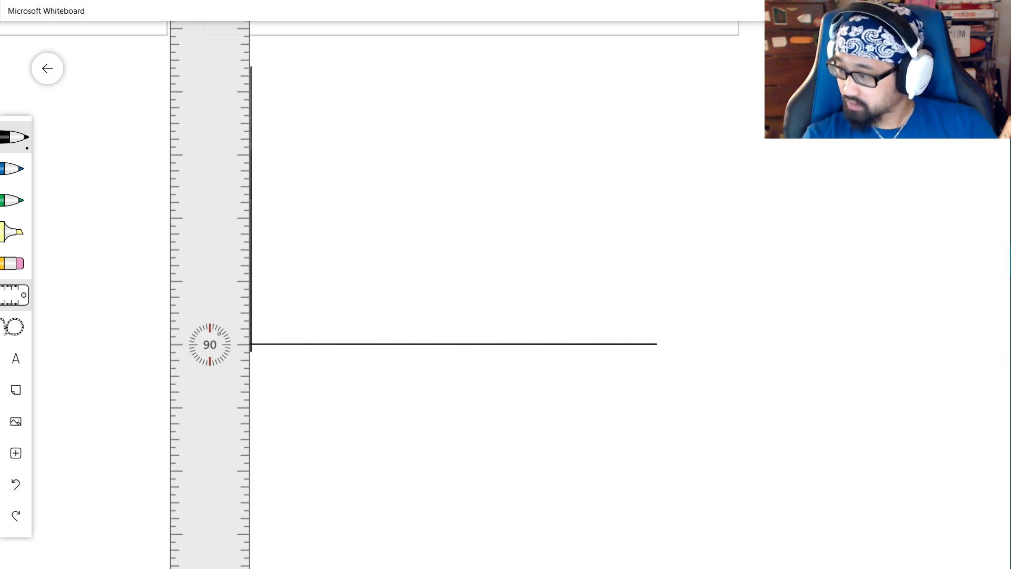
pyautogui.moveTo(205, 345)
pyautogui.mouseDown()
pyautogui.moveTo(52, 333)
pyautogui.moveTo(94, 332)
pyautogui.mouseUp()
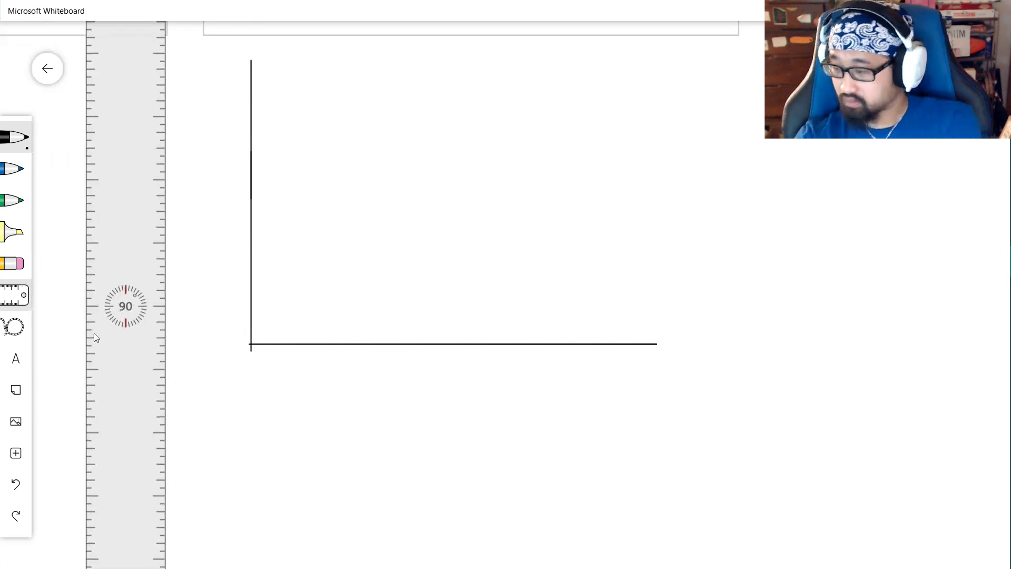
pyautogui.click(21, 296)
pyautogui.click(16, 137)
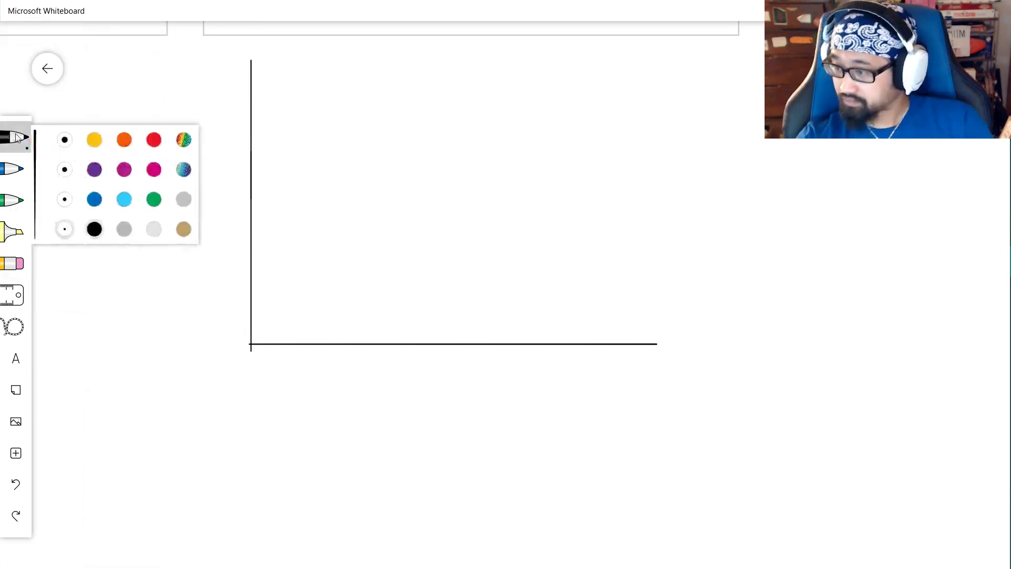
# - Switch to a thinner pen, write a first vertical-axis label, and erase it as too messy
pyautogui.click(79, 168)
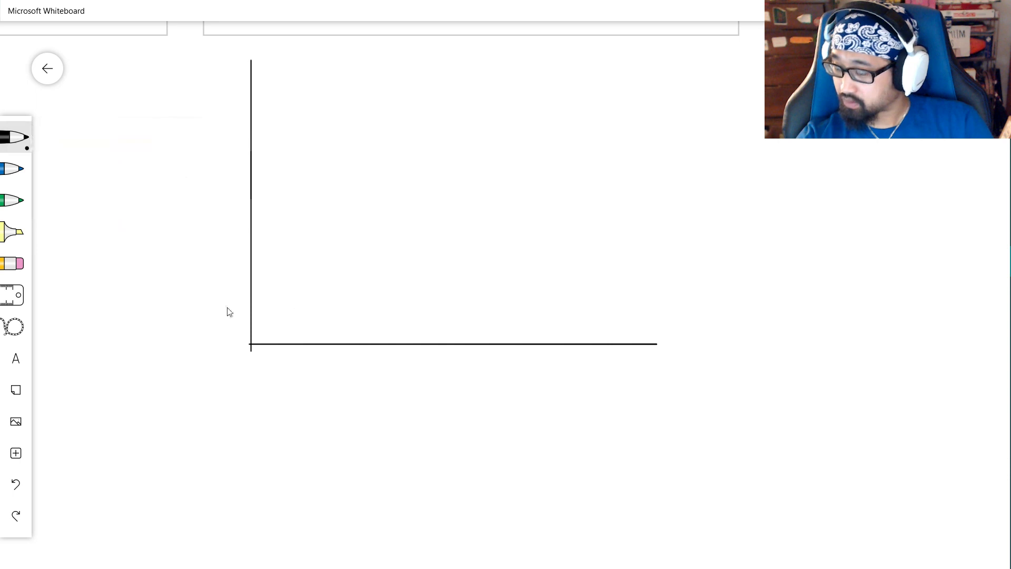
pyautogui.scroll(5, 226, 307)
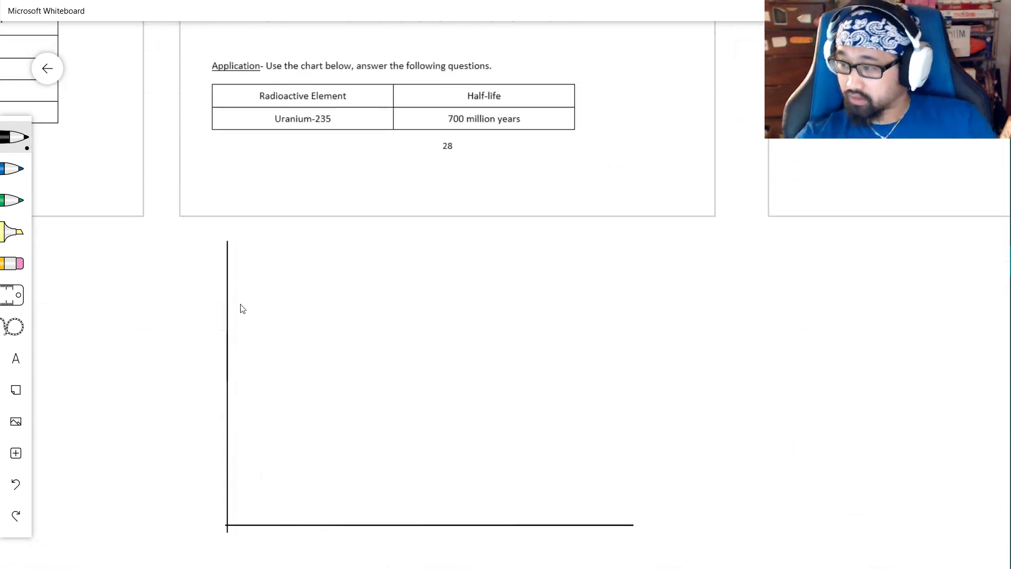
pyautogui.scroll(-3, 182, 359)
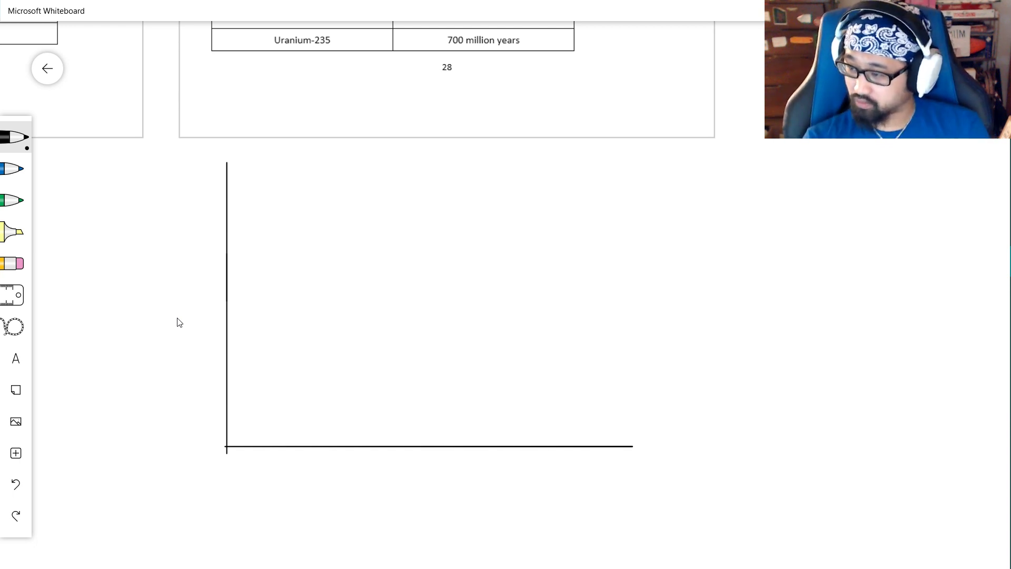
pyautogui.moveTo(129, 273); pyautogui.dragTo(132, 292)
pyautogui.moveTo(117, 286); pyautogui.dragTo(164, 270)
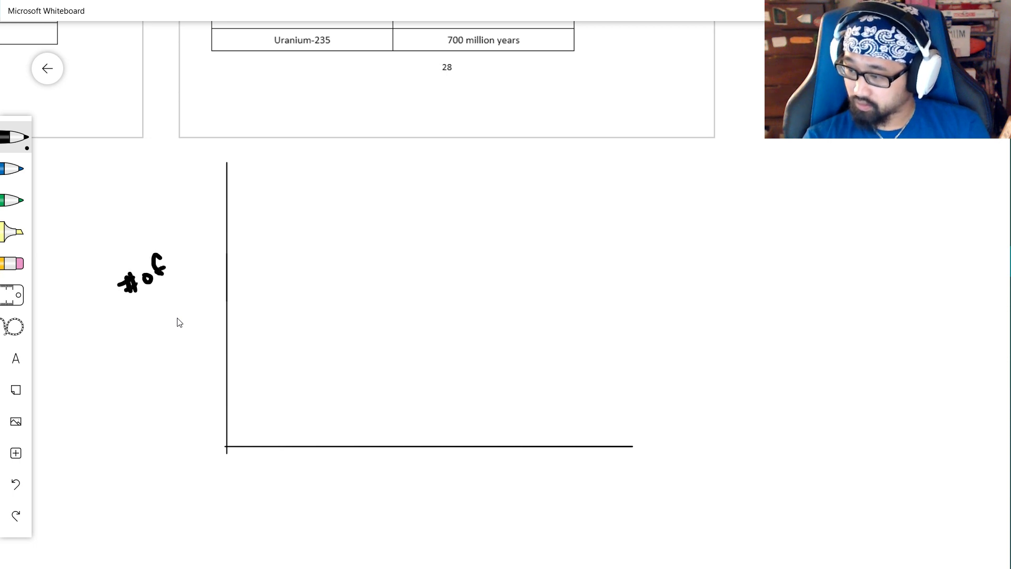
pyautogui.moveTo(135, 316)
pyautogui.mouseDown()
pyautogui.moveTo(153, 323)
pyautogui.moveTo(172, 296)
pyautogui.moveTo(186, 299)
pyautogui.mouseUp()
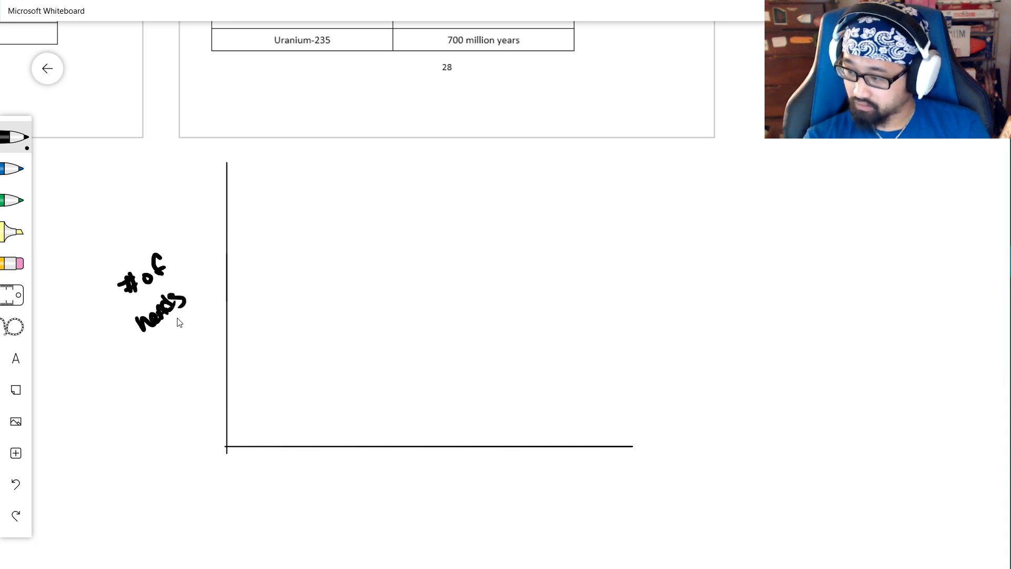
pyautogui.moveTo(124, 279)
pyautogui.mouseDown()
pyautogui.moveTo(152, 269)
pyautogui.moveTo(179, 316)
pyautogui.mouseUp()
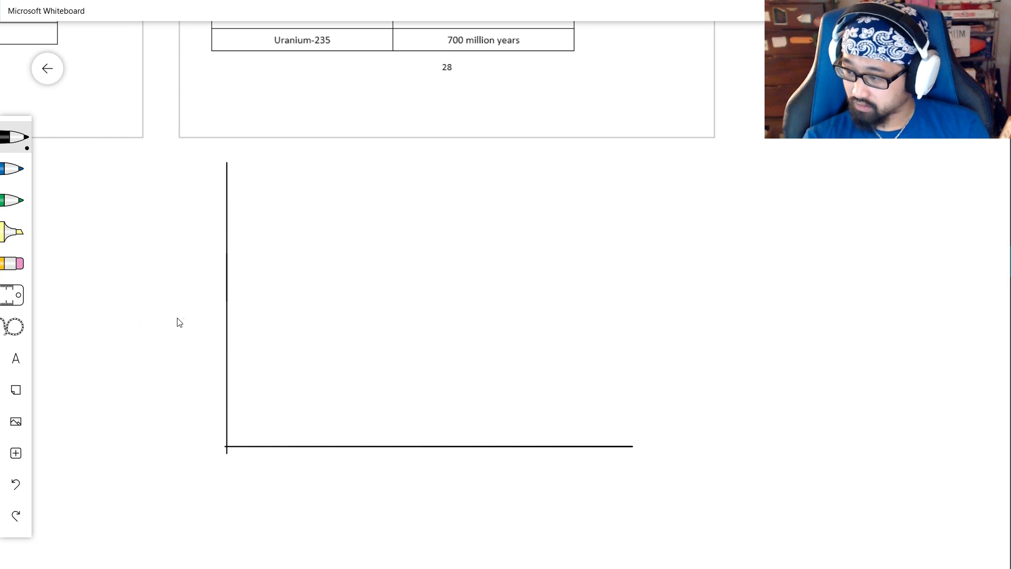
# - With the thinnest pen, label the vertical axis '# of heads' and the horizontal axis 'time'
pyautogui.click(14, 137)
pyautogui.click(74, 230)
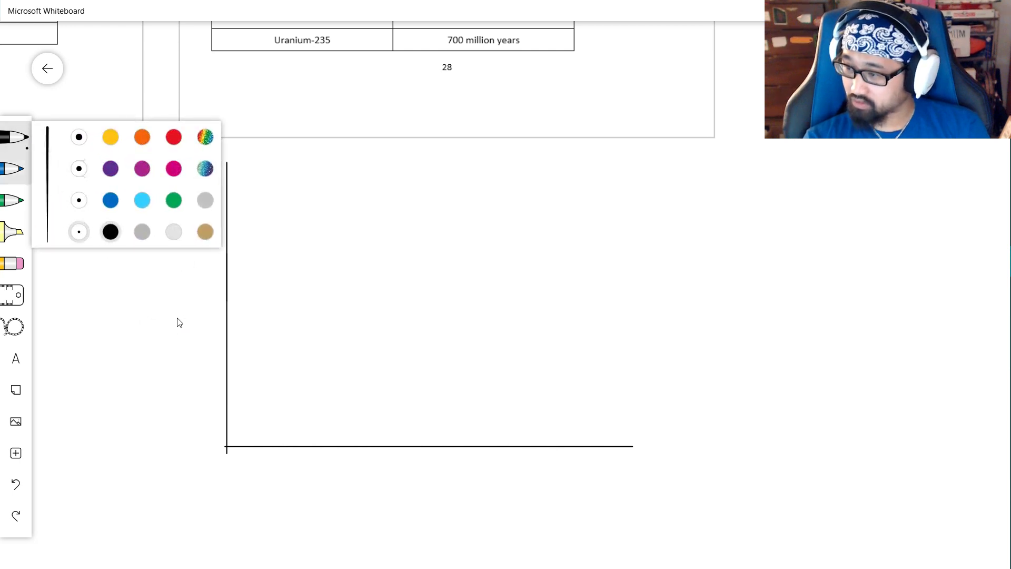
pyautogui.click(15, 137)
pyautogui.moveTo(146, 268)
pyautogui.mouseDown()
pyautogui.moveTo(142, 296)
pyautogui.moveTo(150, 279)
pyautogui.moveTo(169, 276)
pyautogui.mouseUp()
pyautogui.moveTo(152, 327)
pyautogui.mouseDown()
pyautogui.moveTo(185, 298)
pyautogui.moveTo(197, 300)
pyautogui.mouseUp()
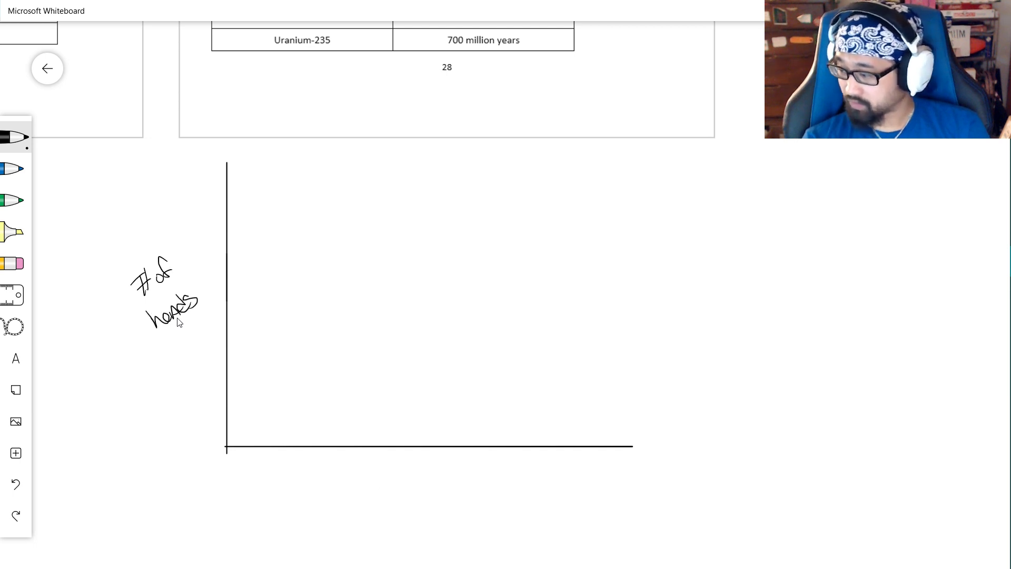
pyautogui.moveTo(374, 485)
pyautogui.mouseDown()
pyautogui.moveTo(385, 500)
pyautogui.moveTo(420, 503)
pyautogui.mouseUp()
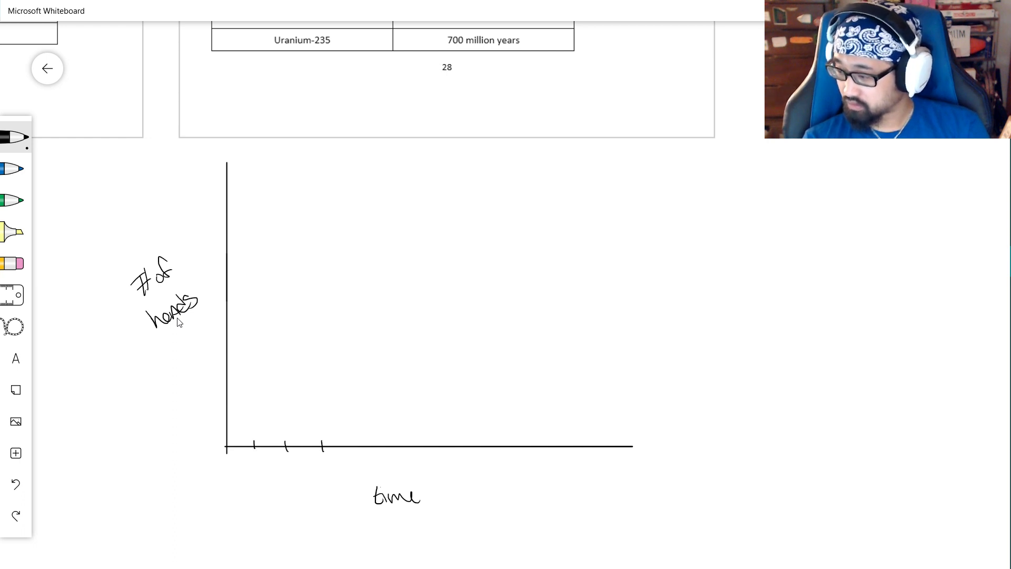
# - Erase the uneven tick marks on the time axis
pyautogui.click(323, 446)
pyautogui.click(286, 446)
pyautogui.click(255, 445)
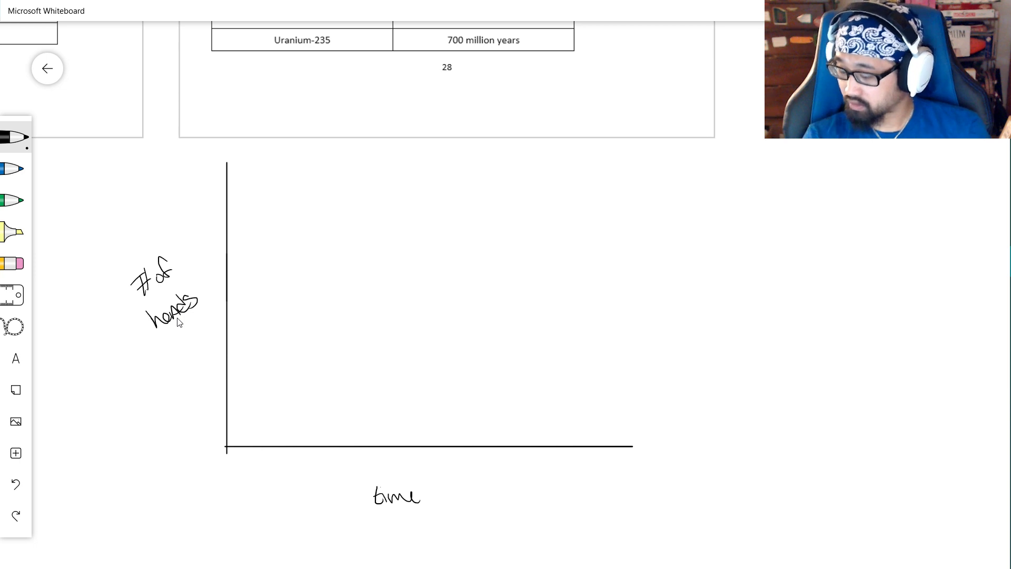
pyautogui.scroll(-5, 519, 238)
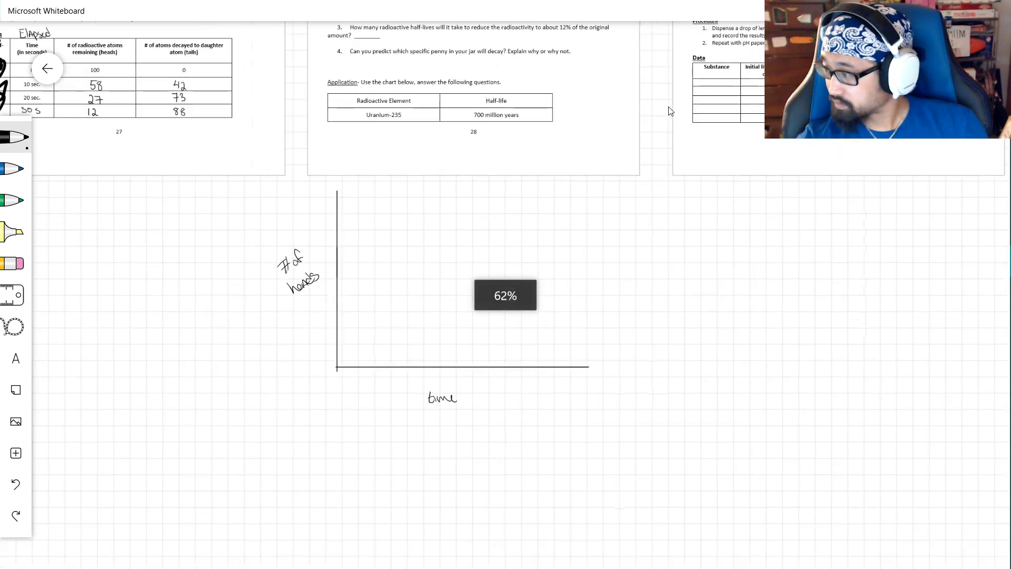
pyautogui.scroll(3, 695, 298)
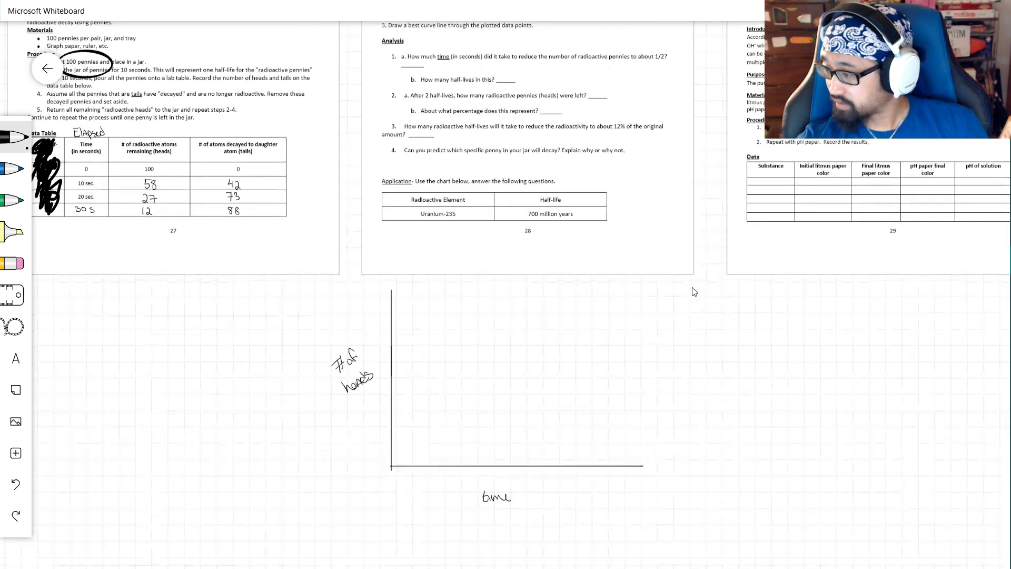
pyautogui.scroll(5, 695, 292)
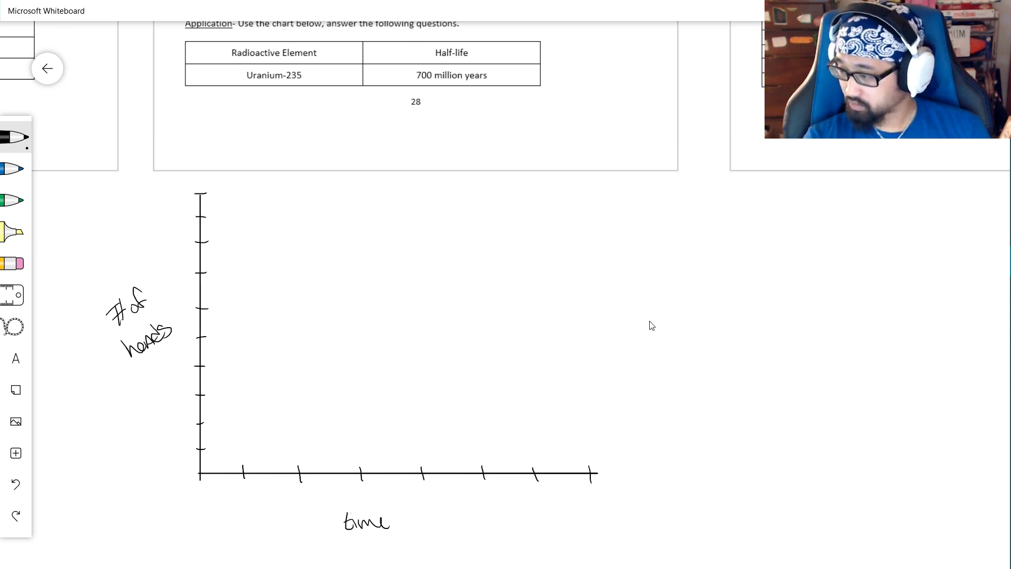
# - Label the vertical top 100 and the time ticks 0 to 70 in tens, then plot (0, 100)
pyautogui.moveTo(190, 190); pyautogui.dragTo(191, 190)
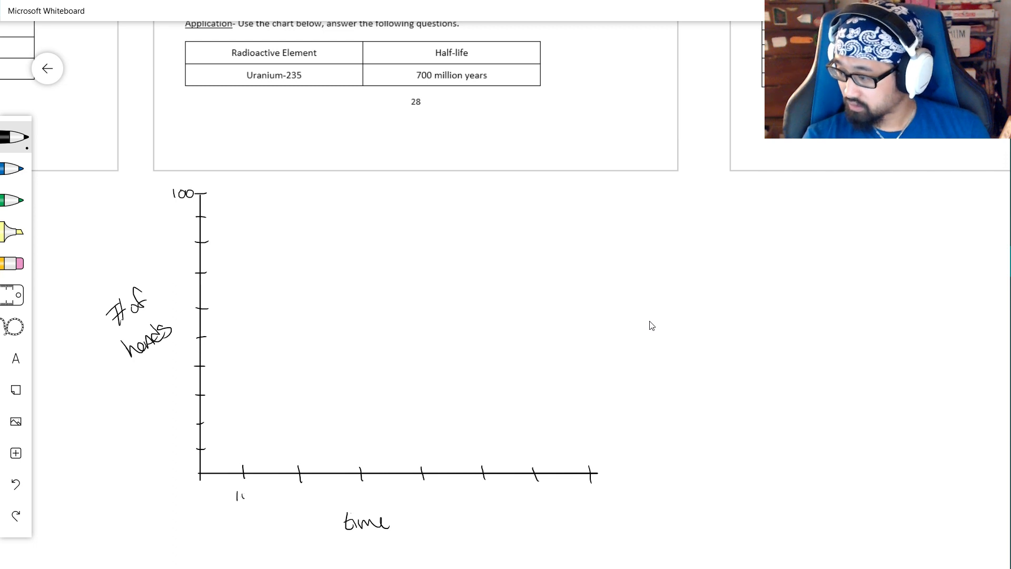
pyautogui.moveTo(245, 491); pyautogui.dragTo(243, 493)
pyautogui.moveTo(284, 491); pyautogui.dragTo(293, 499)
pyautogui.moveTo(300, 495); pyautogui.dragTo(357, 497)
pyautogui.moveTo(368, 488); pyautogui.dragTo(427, 494)
pyautogui.moveTo(428, 490)
pyautogui.mouseDown()
pyautogui.moveTo(473, 499)
pyautogui.moveTo(546, 490)
pyautogui.mouseUp()
pyautogui.moveTo(591, 495); pyautogui.dragTo(594, 503)
pyautogui.moveTo(606, 490)
pyautogui.mouseDown()
pyautogui.moveTo(601, 499)
pyautogui.moveTo(605, 491)
pyautogui.mouseUp()
pyautogui.moveTo(202, 487); pyautogui.dragTo(203, 487)
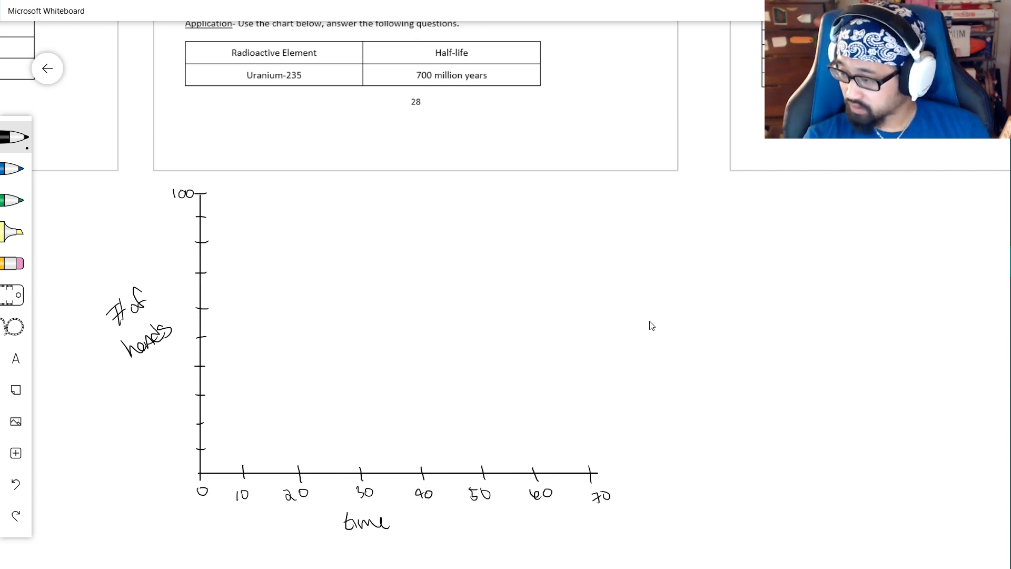
pyautogui.moveTo(201, 192); pyautogui.dragTo(201, 192)
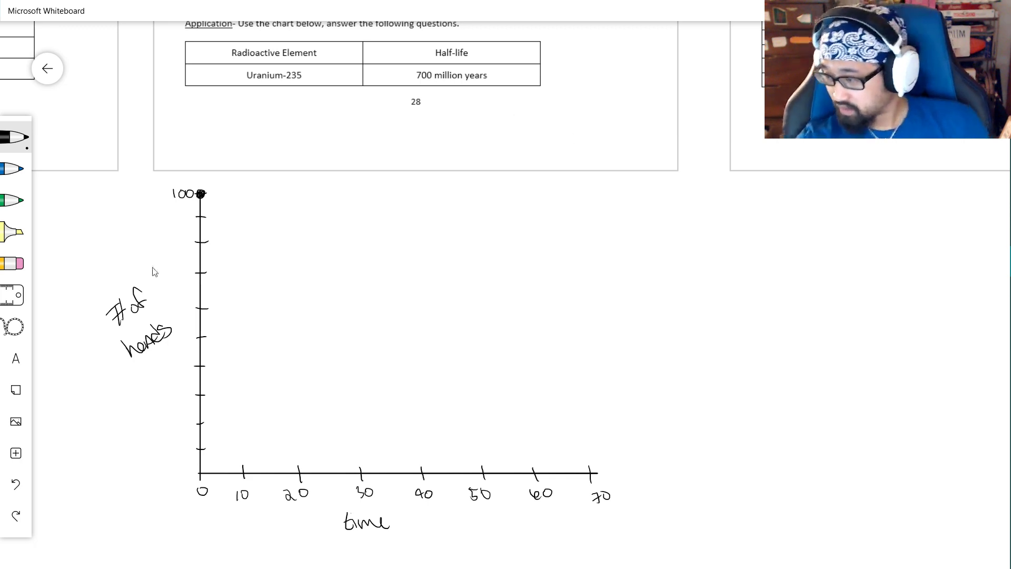
# - Label the y-axis ticks 80, 60 and 40, checking the data table between labels
pyautogui.moveTo(181, 260); pyautogui.dragTo(219, 205)
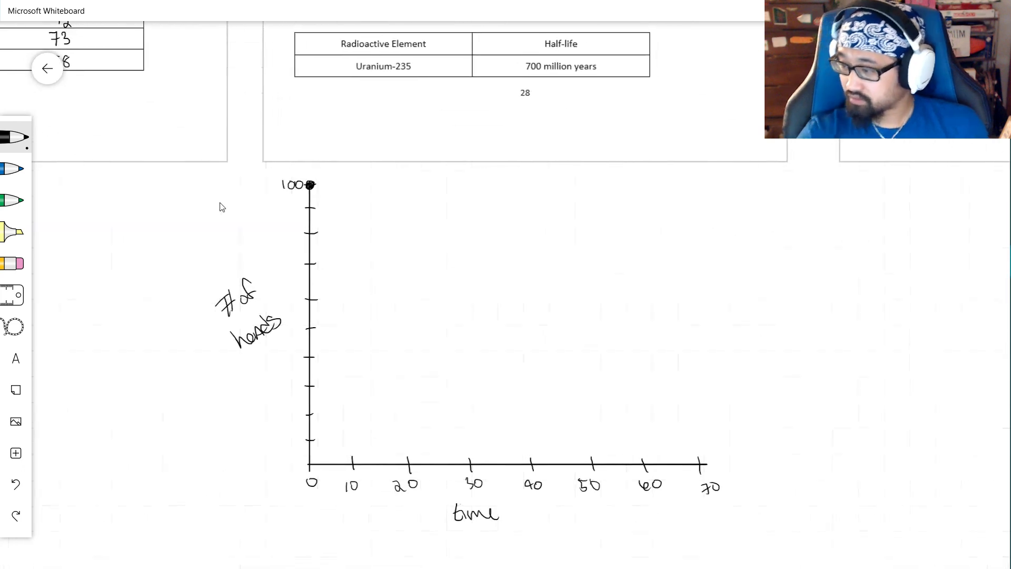
pyautogui.moveTo(287, 228)
pyautogui.mouseDown()
pyautogui.moveTo(283, 236)
pyautogui.moveTo(295, 235)
pyautogui.mouseUp()
pyautogui.moveTo(284, 296); pyautogui.dragTo(287, 302)
pyautogui.moveTo(294, 295); pyautogui.dragTo(294, 296)
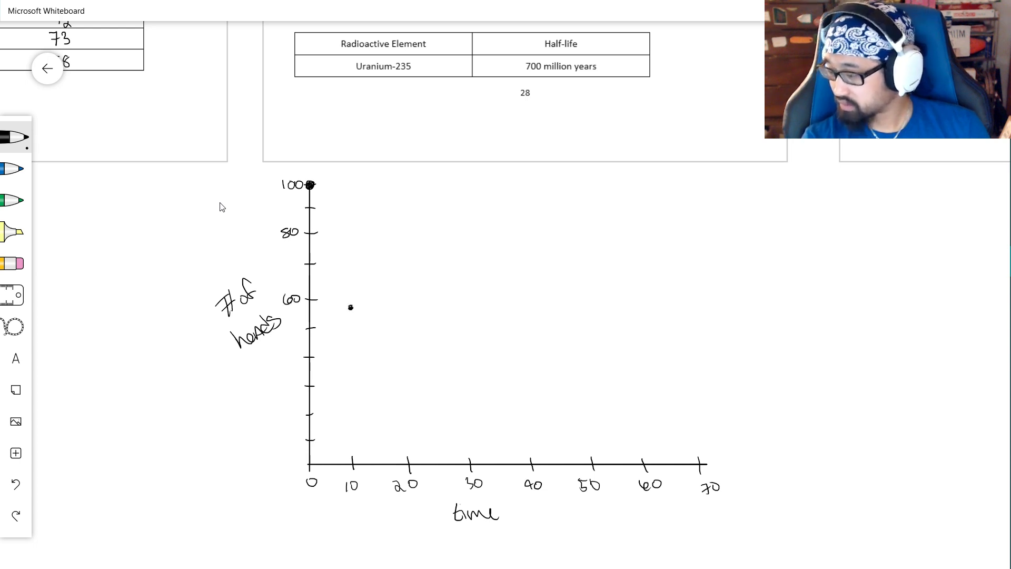
pyautogui.moveTo(179, 176); pyautogui.dragTo(127, 195)
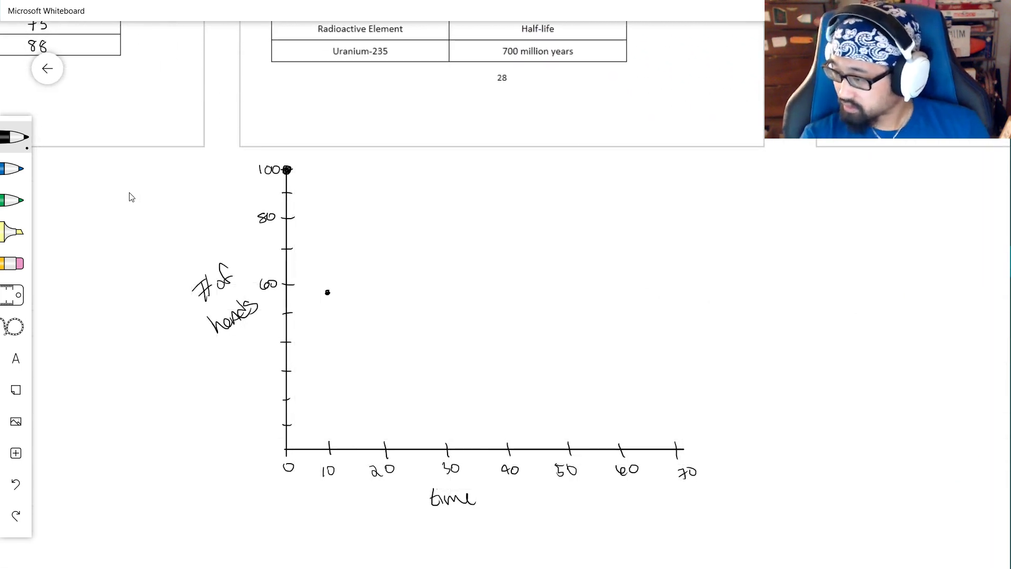
pyautogui.moveTo(262, 337); pyautogui.dragTo(268, 344)
pyautogui.moveTo(272, 337); pyautogui.dragTo(271, 338)
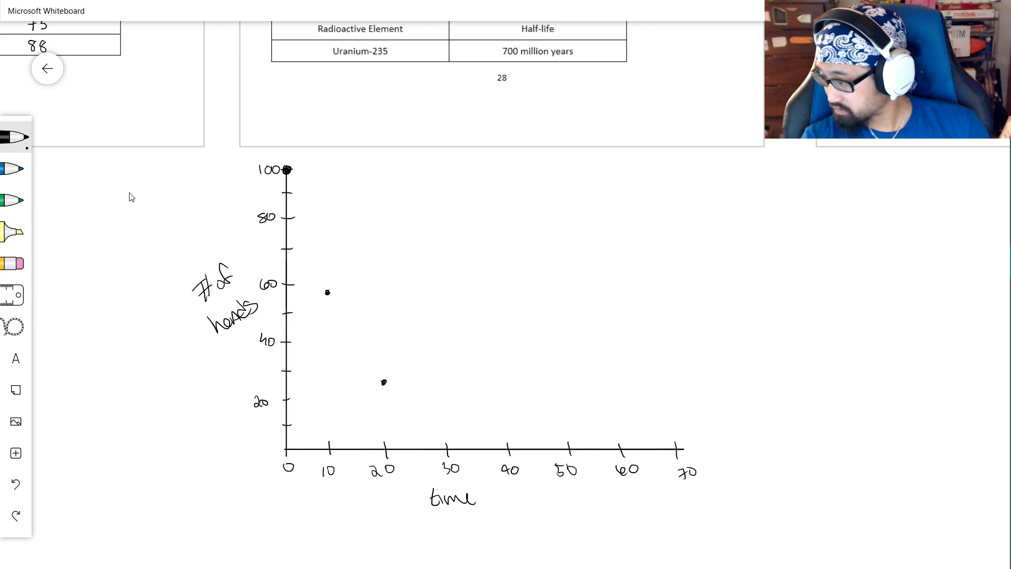
# - Pan between page 27's data table, page 28's questions and the graph below
pyautogui.moveTo(53, 158); pyautogui.dragTo(51, 132)
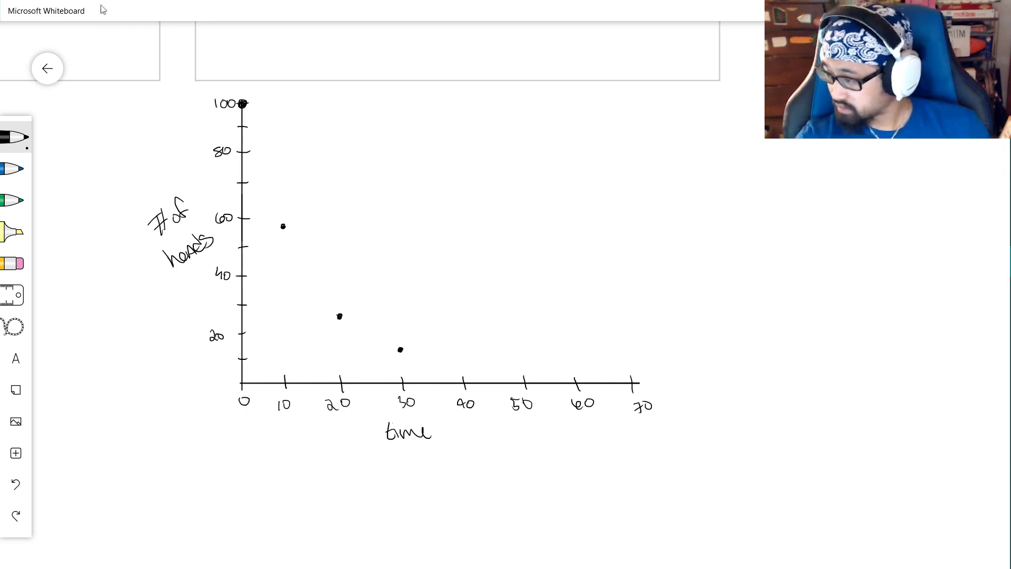
pyautogui.moveTo(548, 160); pyautogui.dragTo(600, 504)
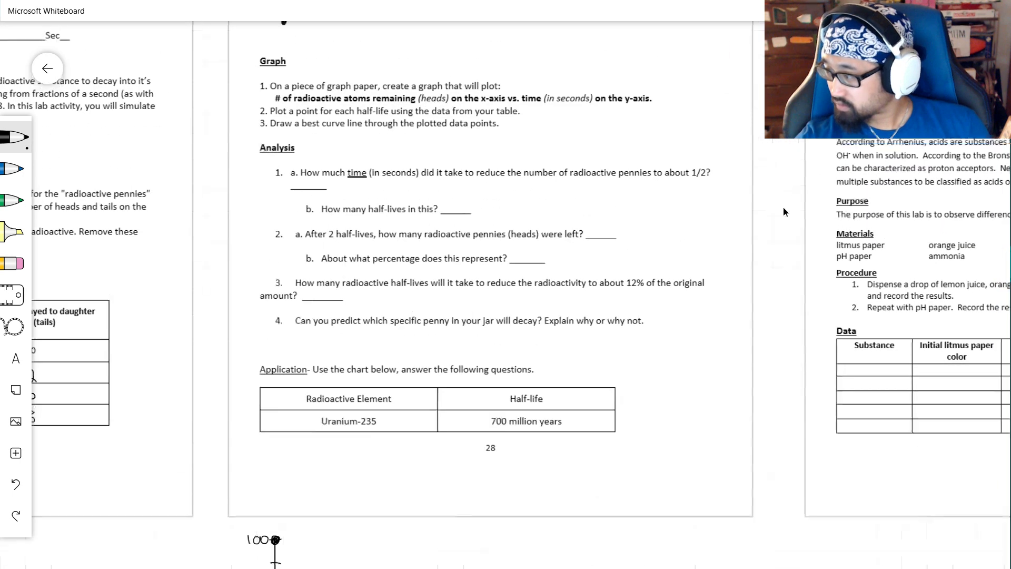
pyautogui.moveTo(782, 206); pyautogui.dragTo(775, 393)
pyautogui.scroll(-10, 775, 391)
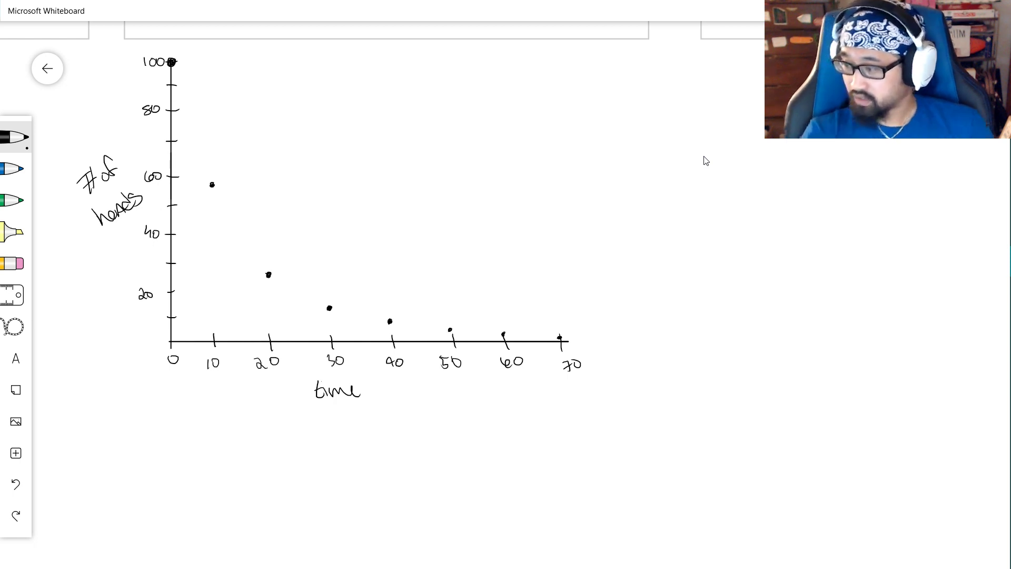
pyautogui.moveTo(496, 172); pyautogui.dragTo(530, 272)
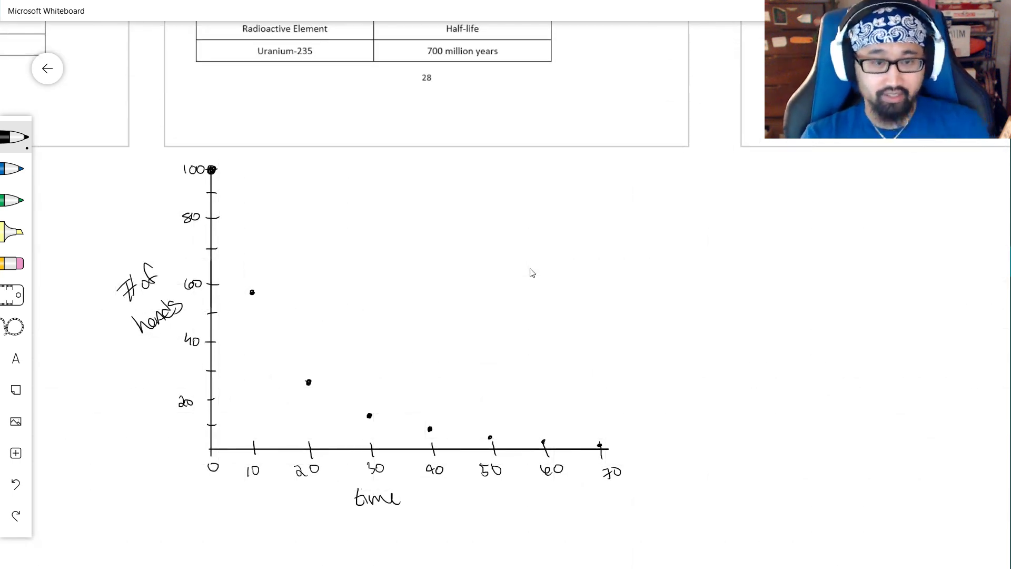
# - Sketch the best-fit decay curve from the 100 point through all plotted points, undoing two failed attempts
pyautogui.moveTo(212, 170); pyautogui.dragTo(243, 241)
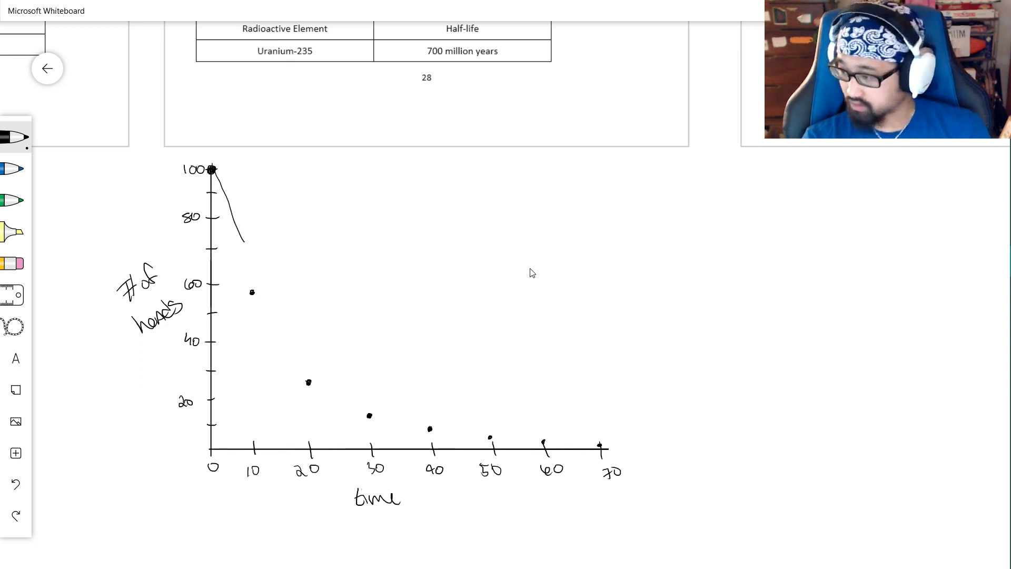
pyautogui.hotkey('ctrl', 'z')
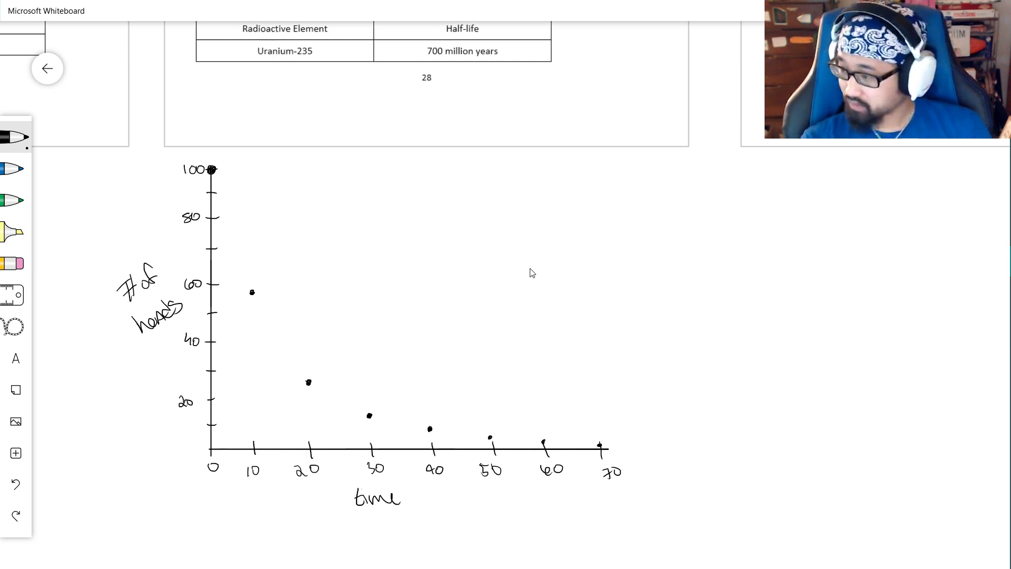
pyautogui.moveTo(212, 171)
pyautogui.mouseDown()
pyautogui.moveTo(254, 286)
pyautogui.moveTo(297, 356)
pyautogui.moveTo(363, 404)
pyautogui.moveTo(410, 419)
pyautogui.mouseUp()
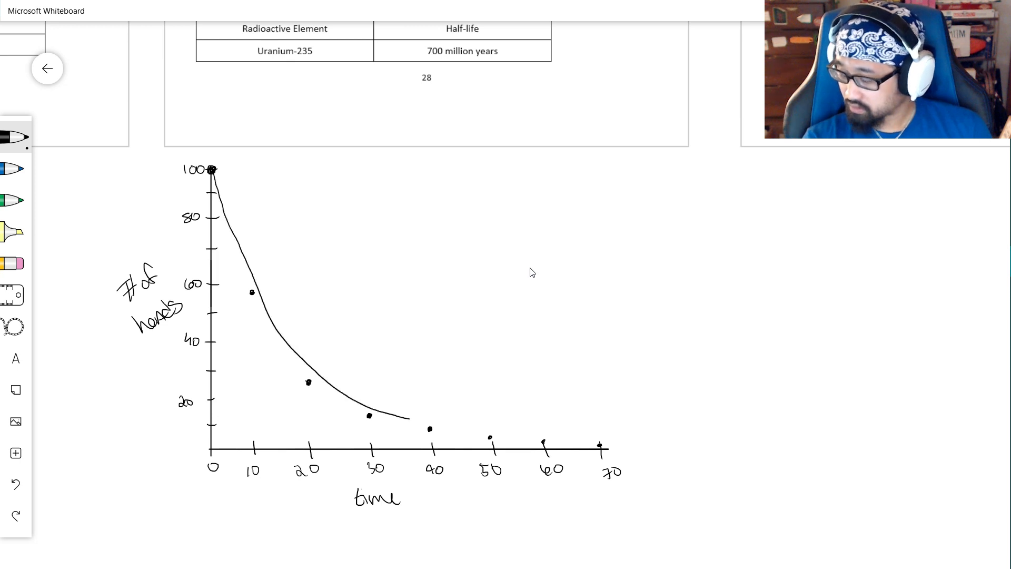
pyautogui.hotkey('ctrl', 'z')
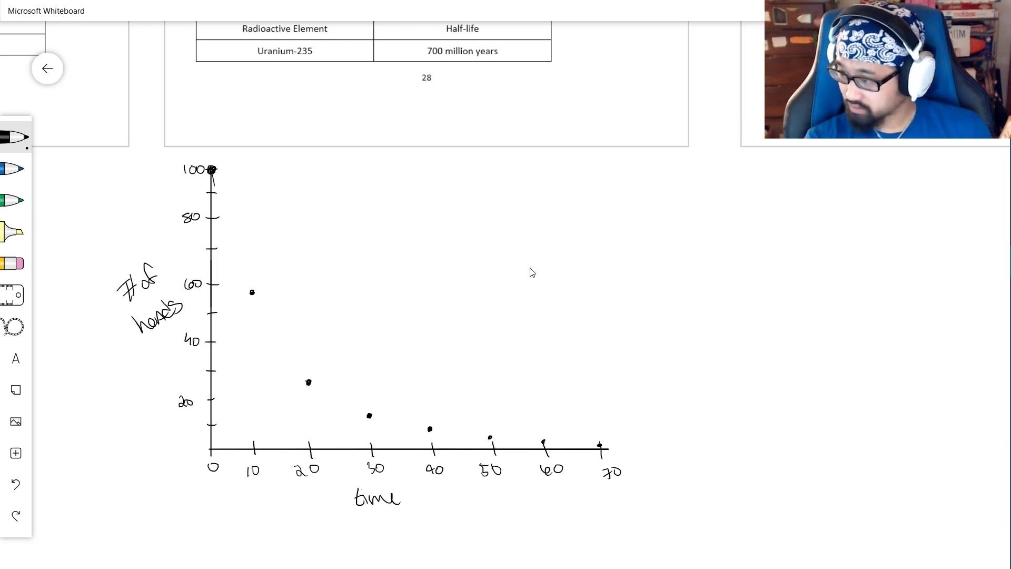
pyautogui.moveTo(212, 172)
pyautogui.mouseDown()
pyautogui.moveTo(256, 307)
pyautogui.moveTo(293, 369)
pyautogui.moveTo(349, 410)
pyautogui.moveTo(413, 429)
pyautogui.moveTo(591, 447)
pyautogui.mouseUp()
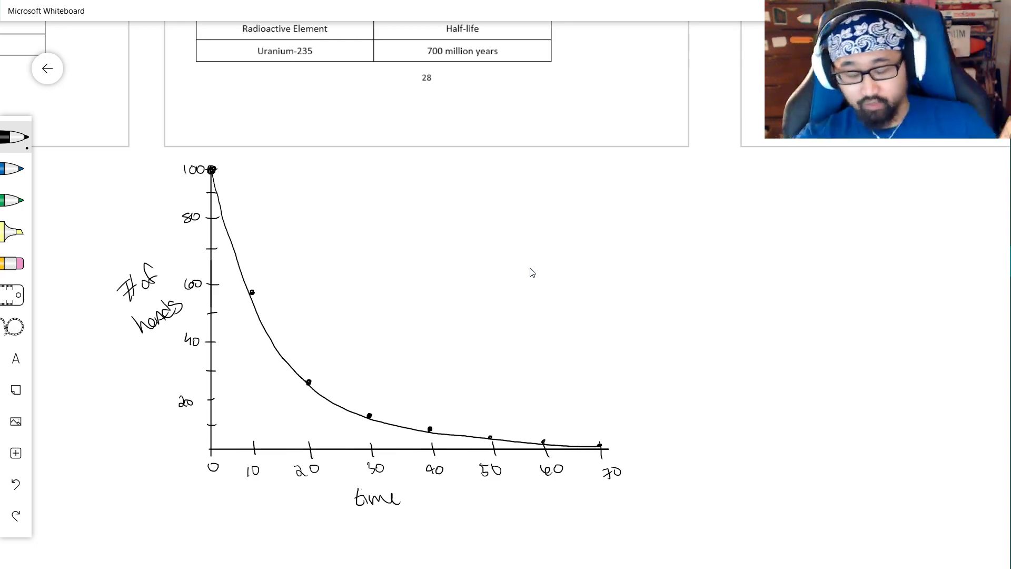
pyautogui.moveTo(149, 77); pyautogui.dragTo(163, 363)
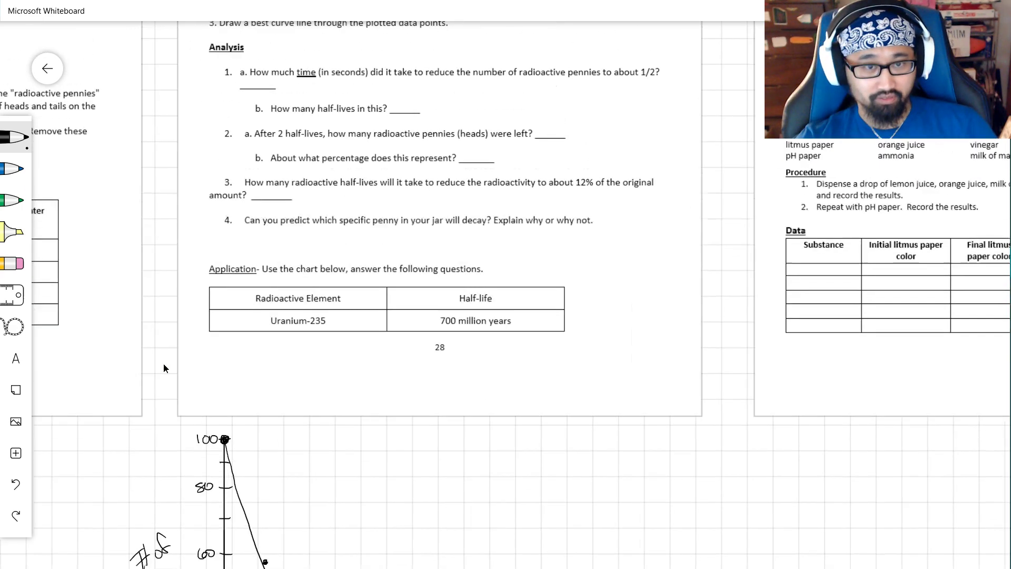
pyautogui.scroll(5, 164, 367)
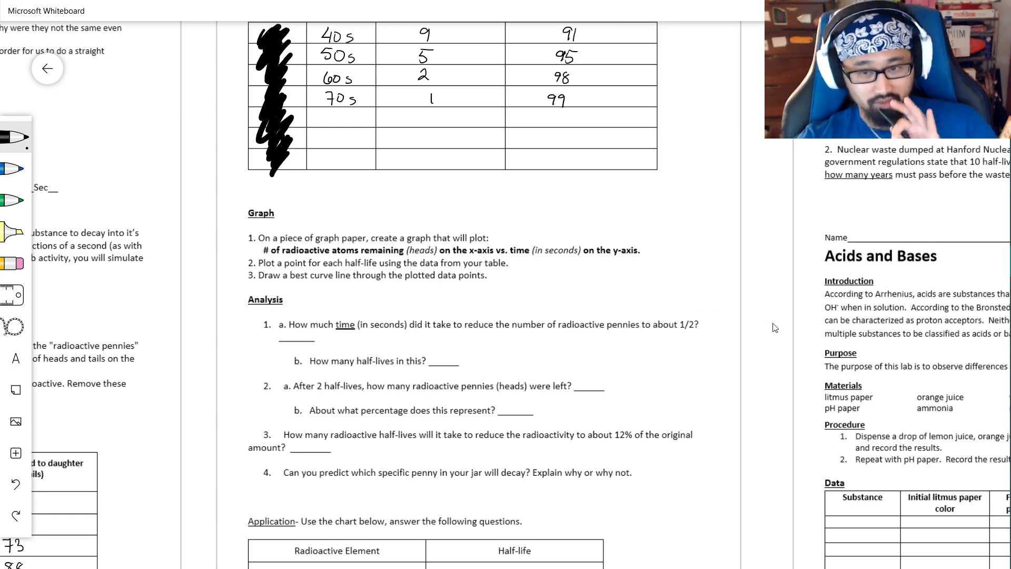
pyautogui.scroll(-5, 773, 324)
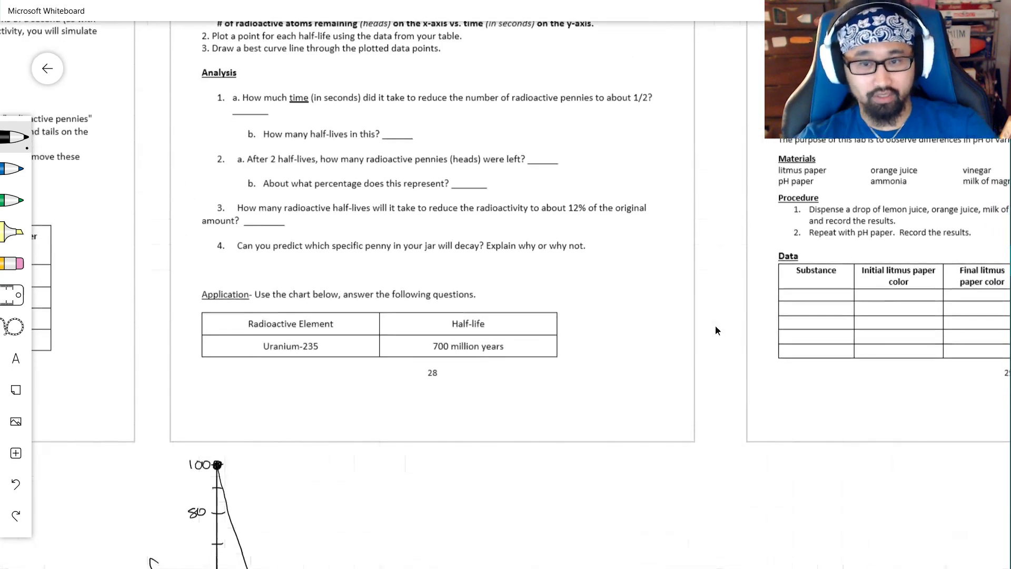
pyautogui.scroll(-5, 715, 330)
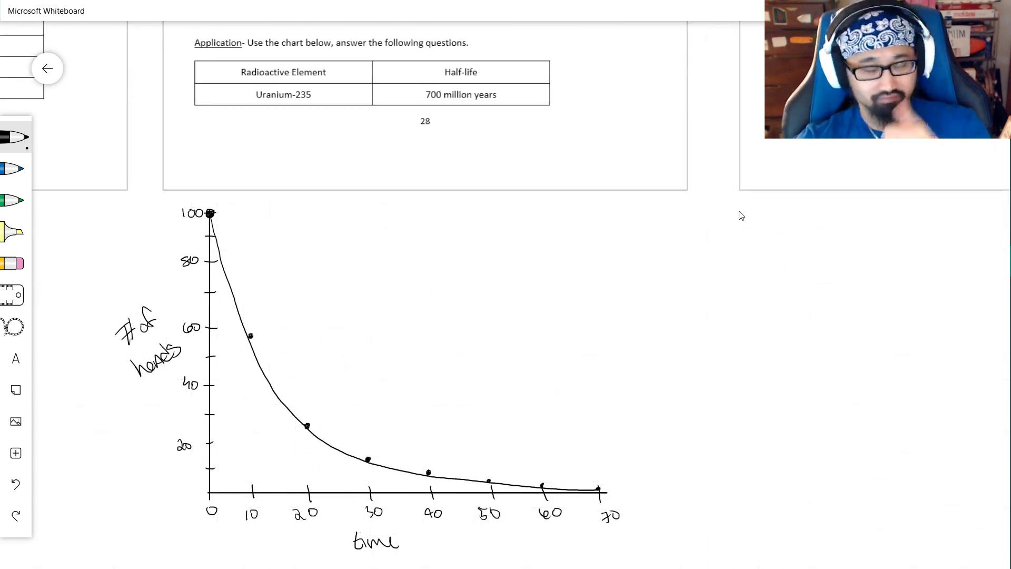
pyautogui.scroll(6, 722, 259)
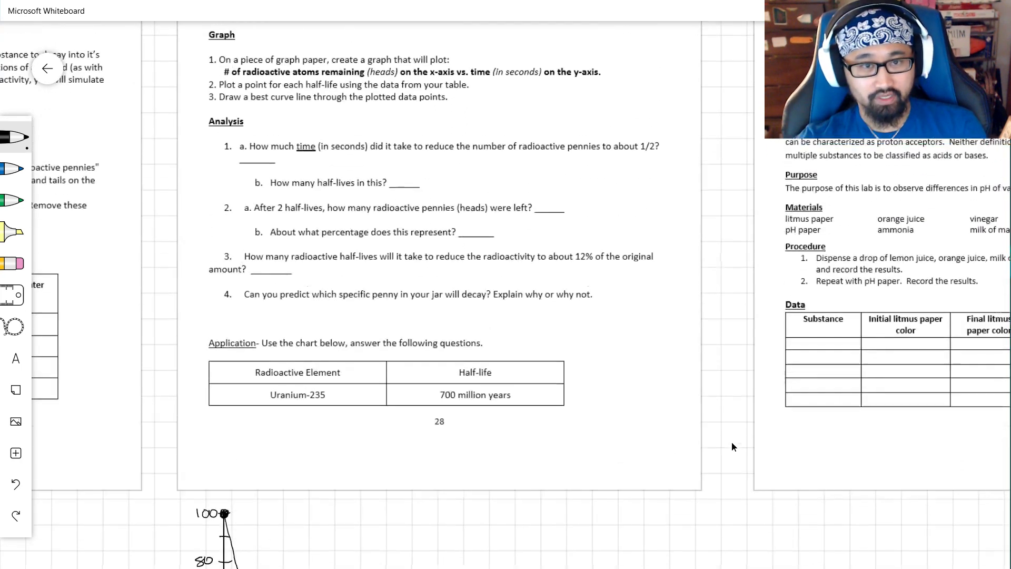
pyautogui.scroll(1, 732, 447)
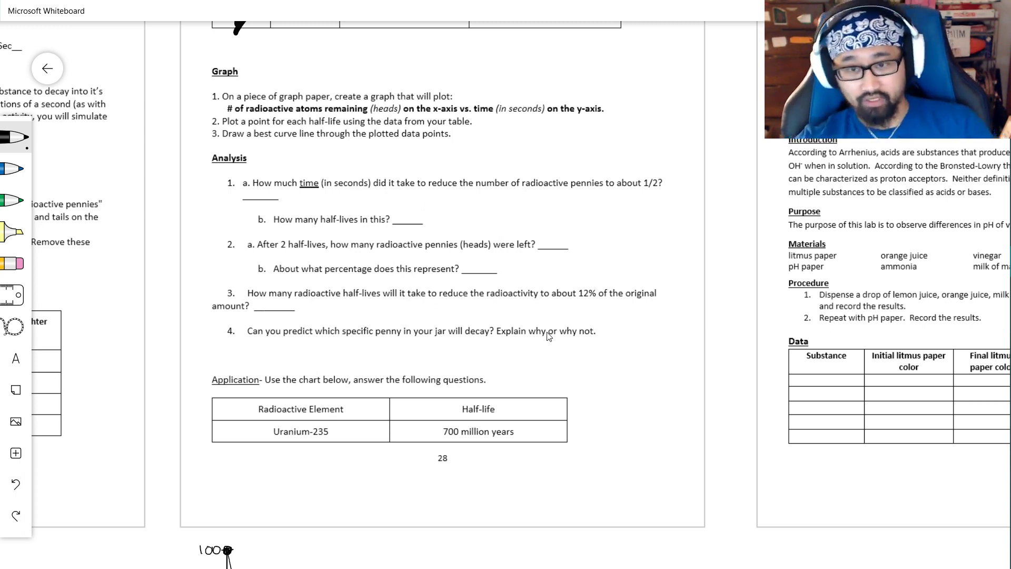
pyautogui.scroll(-8, 740, 491)
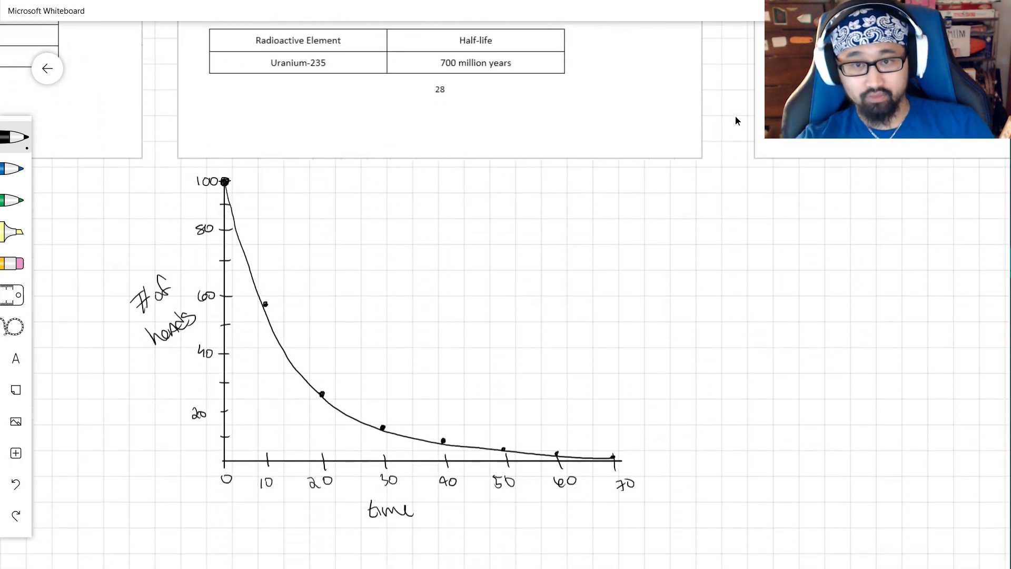
# - Scroll around the graph to bring the 50-heads region and time axis into view
pyautogui.scroll(3, 418, 340)
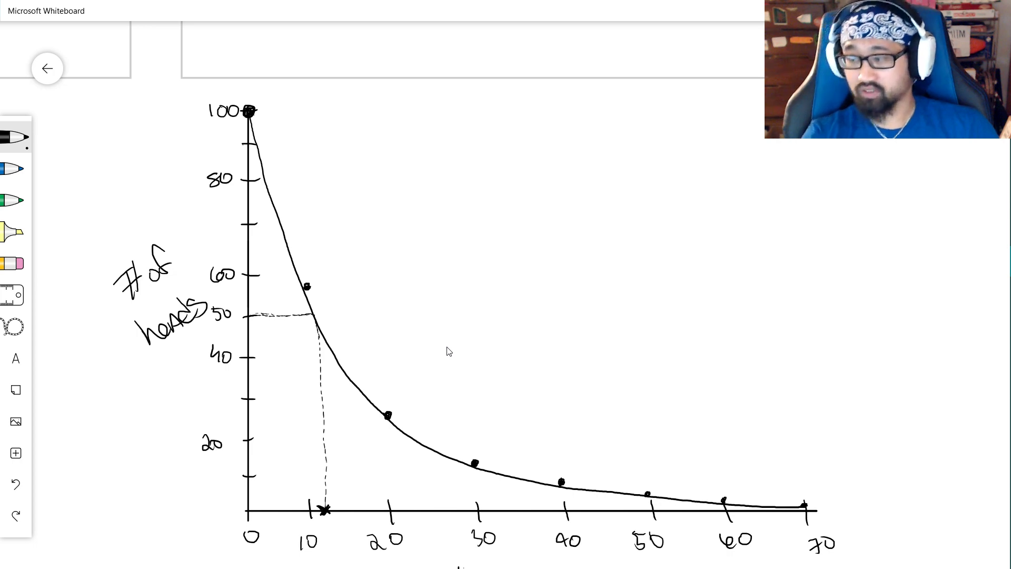
pyautogui.keyDown('ctrl'); pyautogui.scroll(5, 456, 323); pyautogui.keyUp('ctrl')
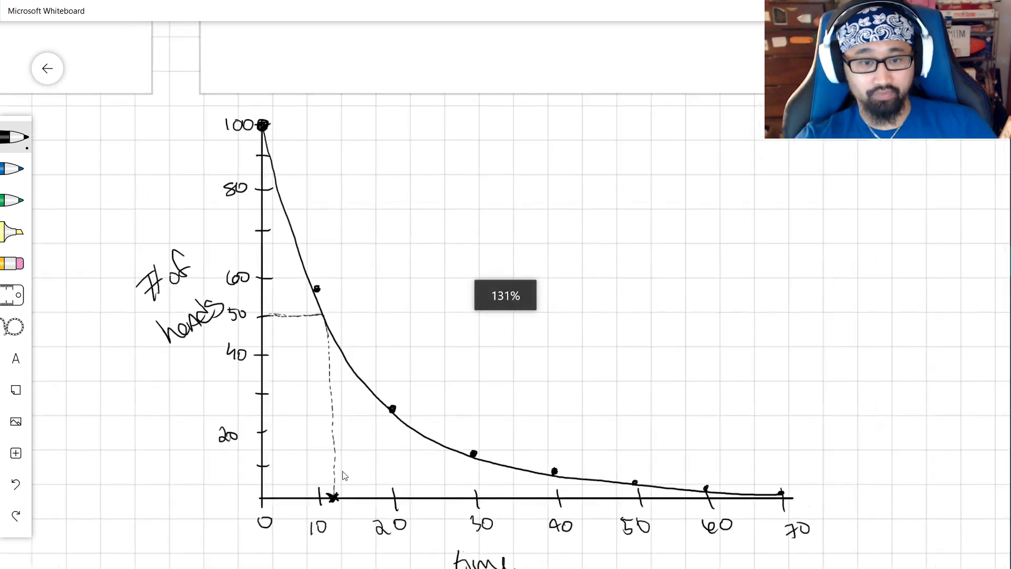
pyautogui.scroll(-3, 385, 459)
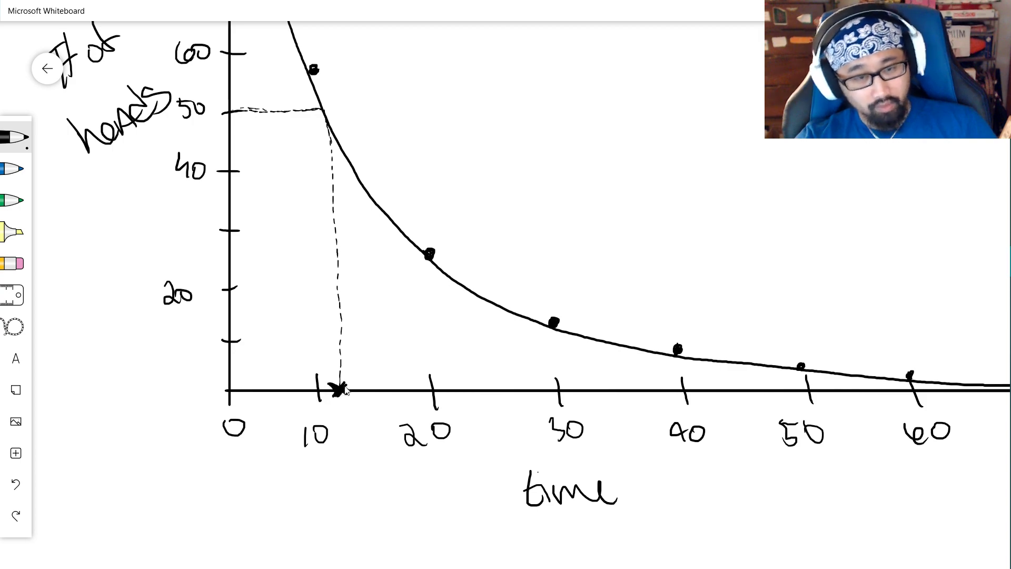
pyautogui.scroll(-1, 505, 194)
pyautogui.keyDown('ctrl'); pyautogui.scroll(-8, 554, 172); pyautogui.keyUp('ctrl')
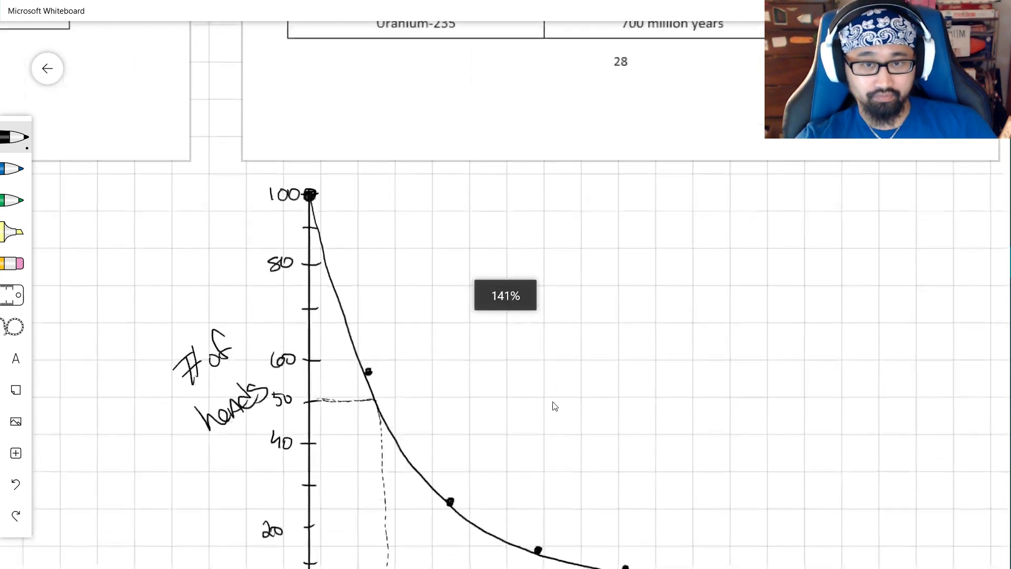
pyautogui.scroll(4, 603, 293)
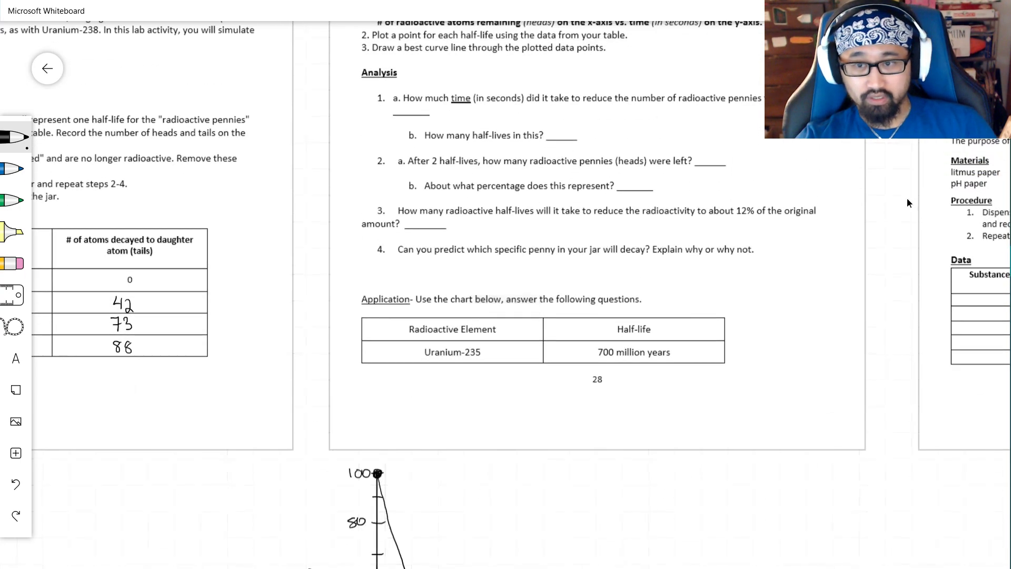
# - Answer 1a with 12s and add the note '1 half-life = 12seconds' beside it
pyautogui.scroll(4, 895, 263)
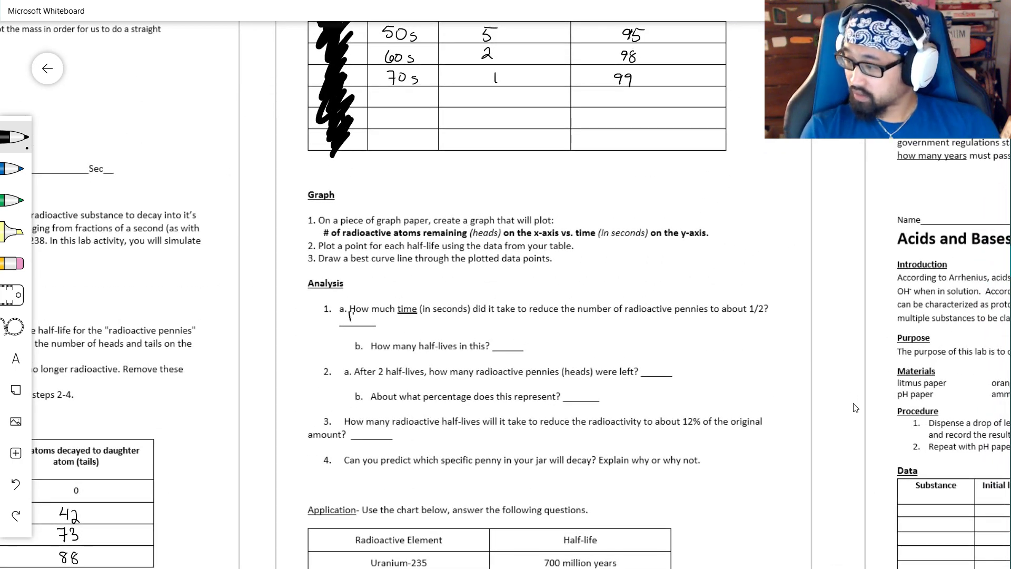
pyautogui.moveTo(369, 319); pyautogui.dragTo(366, 325)
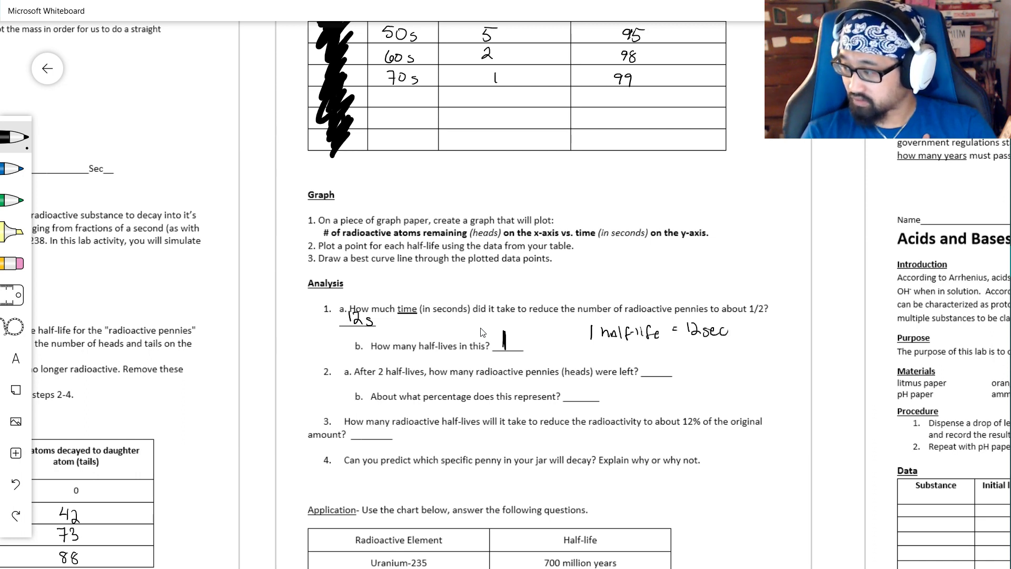
pyautogui.moveTo(742, 332); pyautogui.dragTo(762, 329)
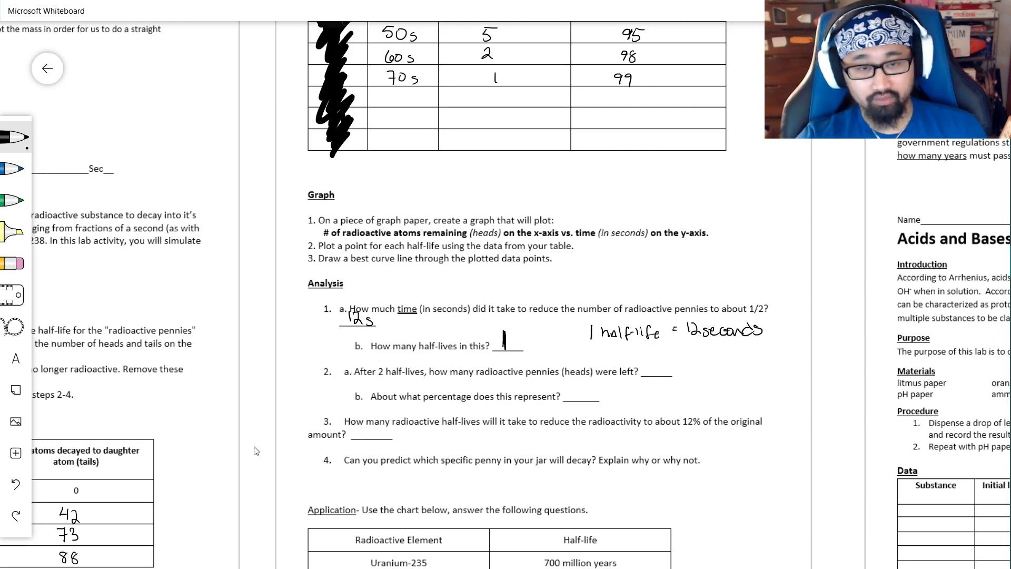
pyautogui.moveTo(252, 445); pyautogui.dragTo(241, 207)
# - Draw a dashed guide from the curve at 20 heads to the y-axis and down to about 24 s
pyautogui.scroll(-5, 241, 213)
pyautogui.moveTo(183, 473); pyautogui.dragTo(152, 325)
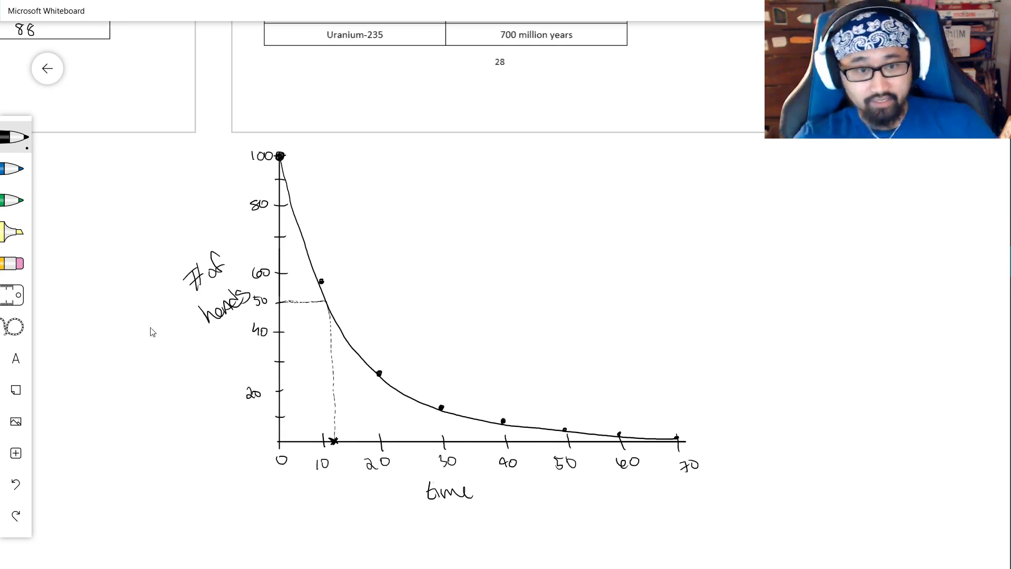
pyautogui.scroll(6, 405, 503)
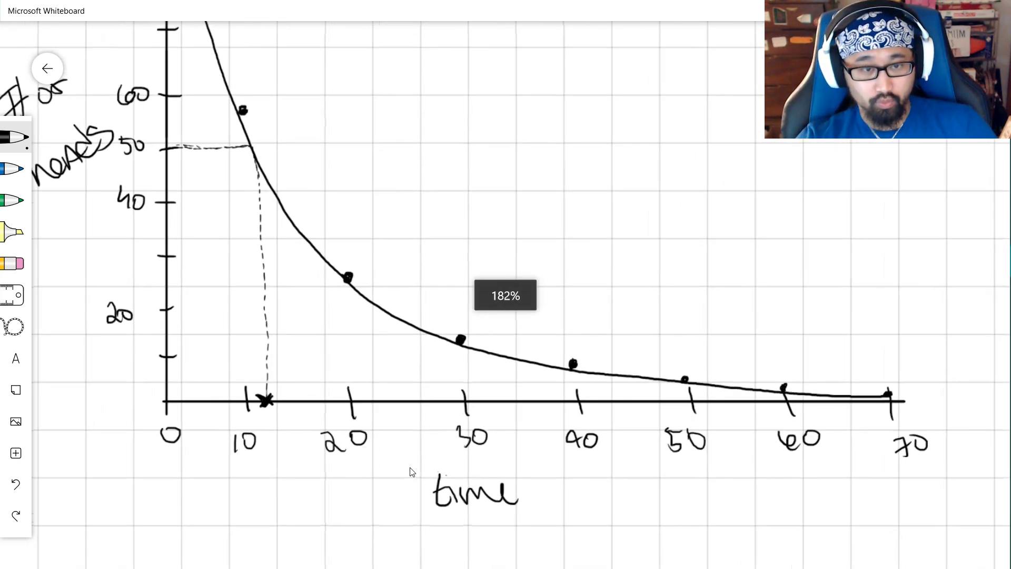
pyautogui.hscroll(-3, 429, 505)
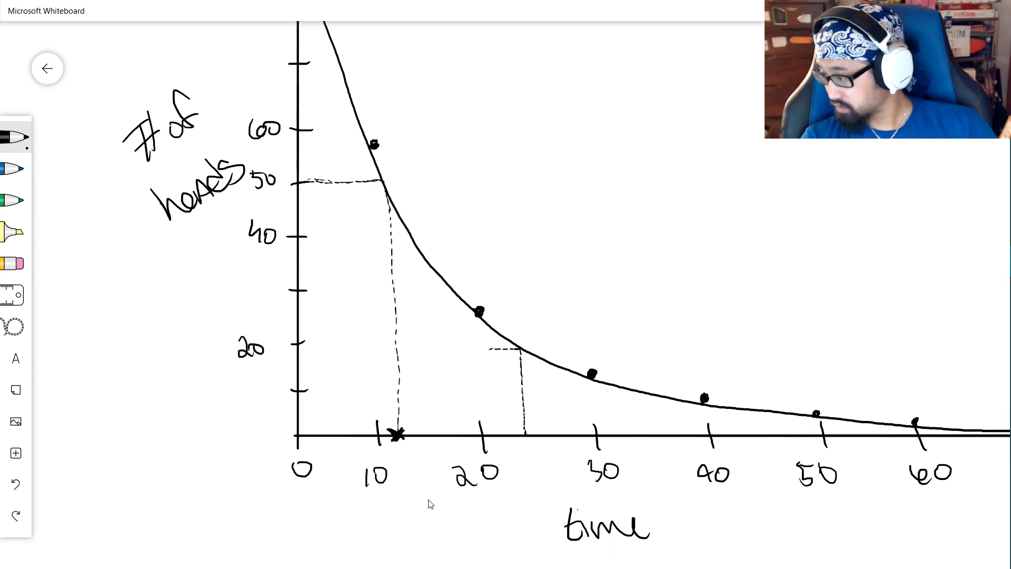
pyautogui.moveTo(400, 348); pyautogui.dragTo(354, 349)
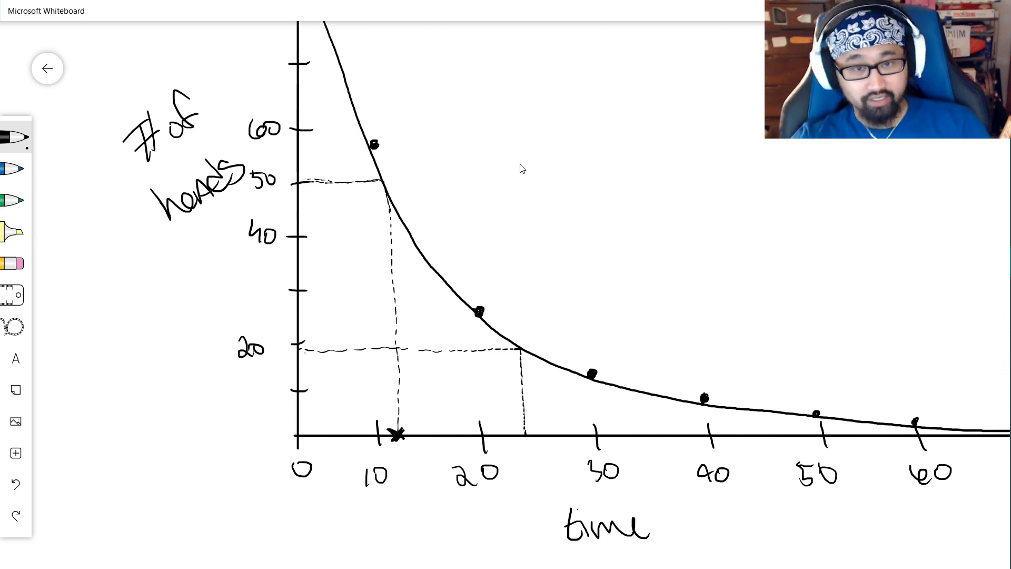
# - Scroll back up to page 28's Analysis questions
pyautogui.scroll(-2, 466, 231)
pyautogui.scroll(2, 634, 282)
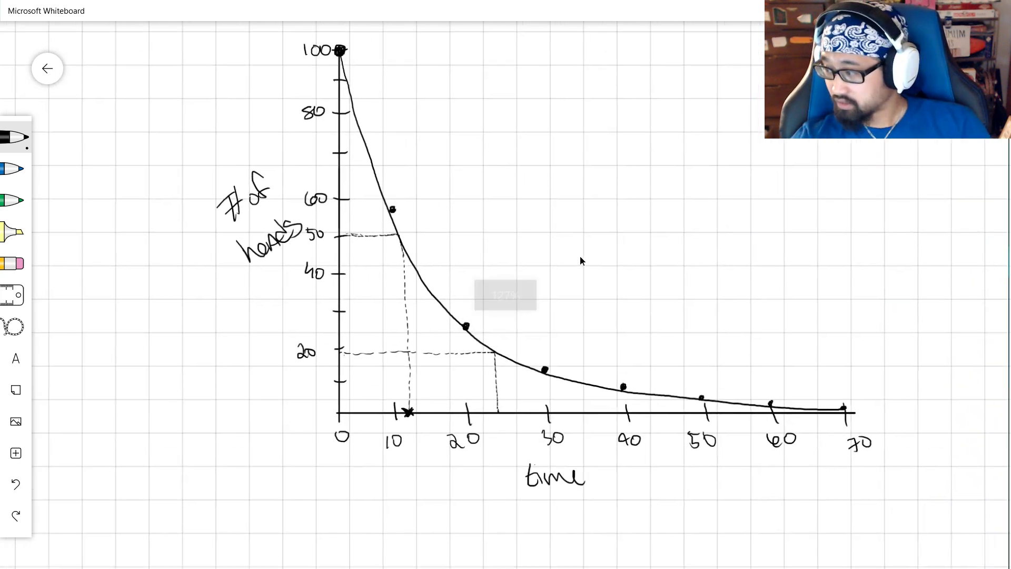
pyautogui.scroll(2, 574, 249)
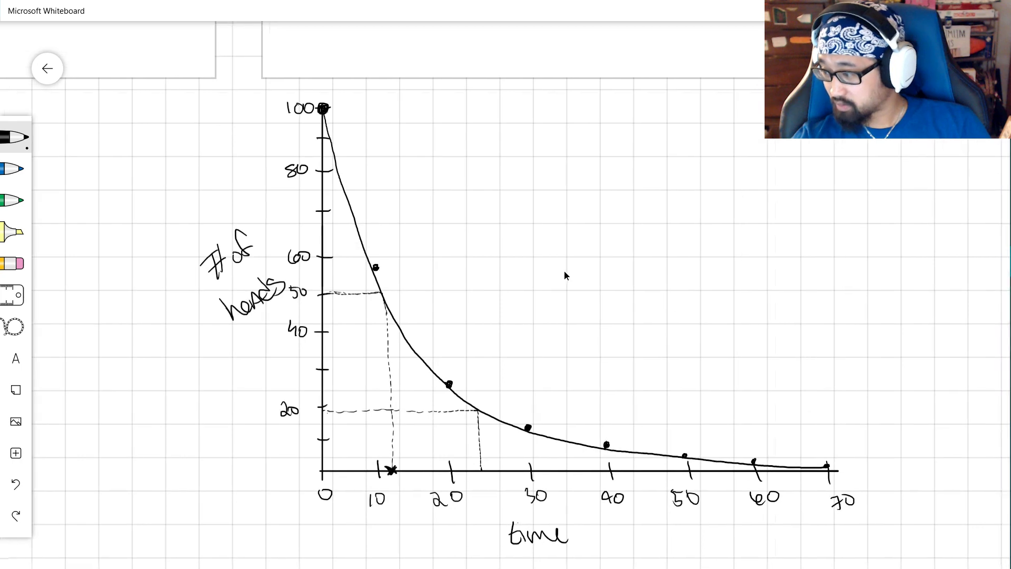
pyautogui.scroll(-3, 563, 270)
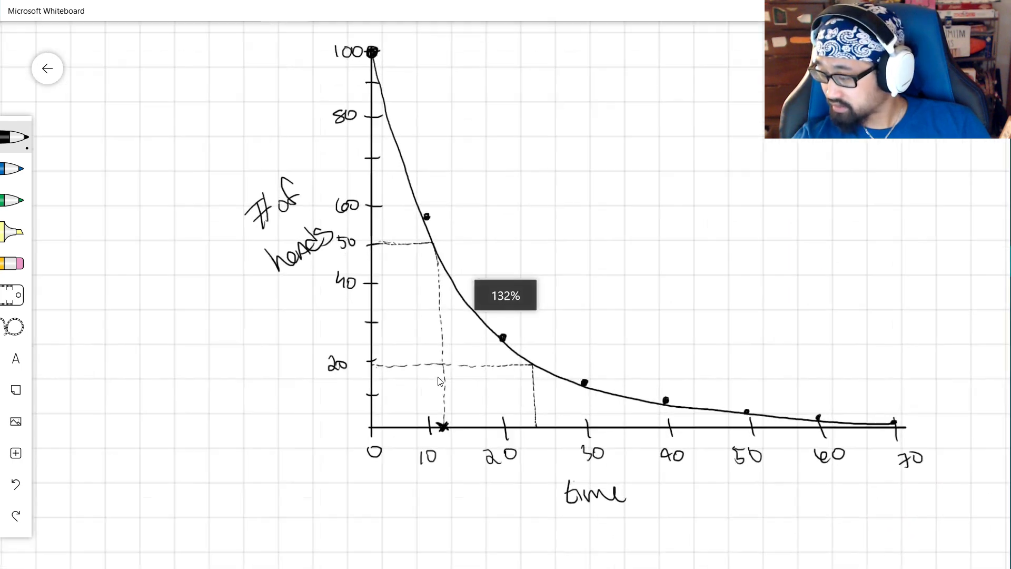
pyautogui.scroll(5, 438, 380)
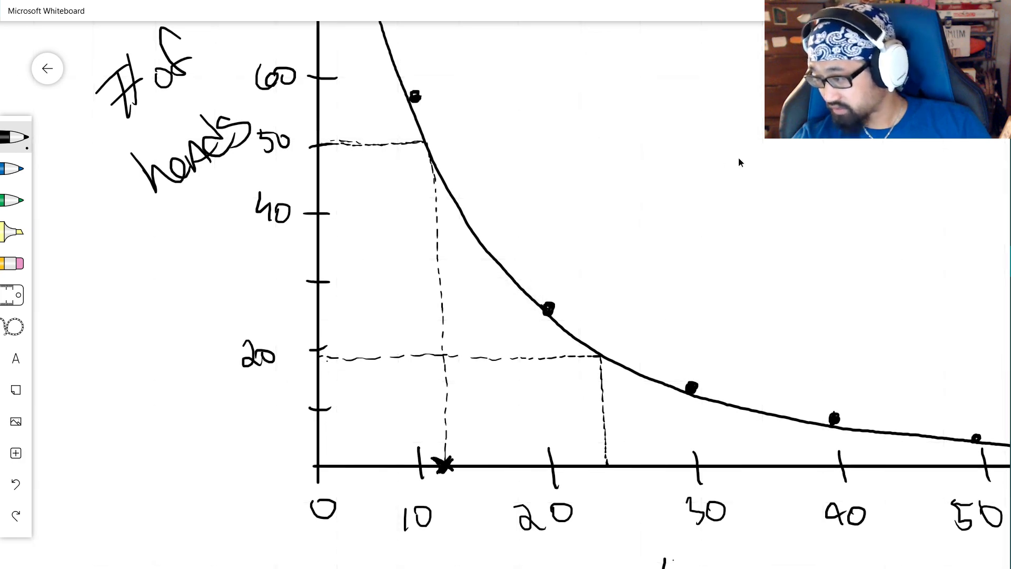
pyautogui.scroll(-6, 738, 156)
# - Write 19 as question 2a's answer and 19% for question 2b
pyautogui.scroll(2, 323, 269)
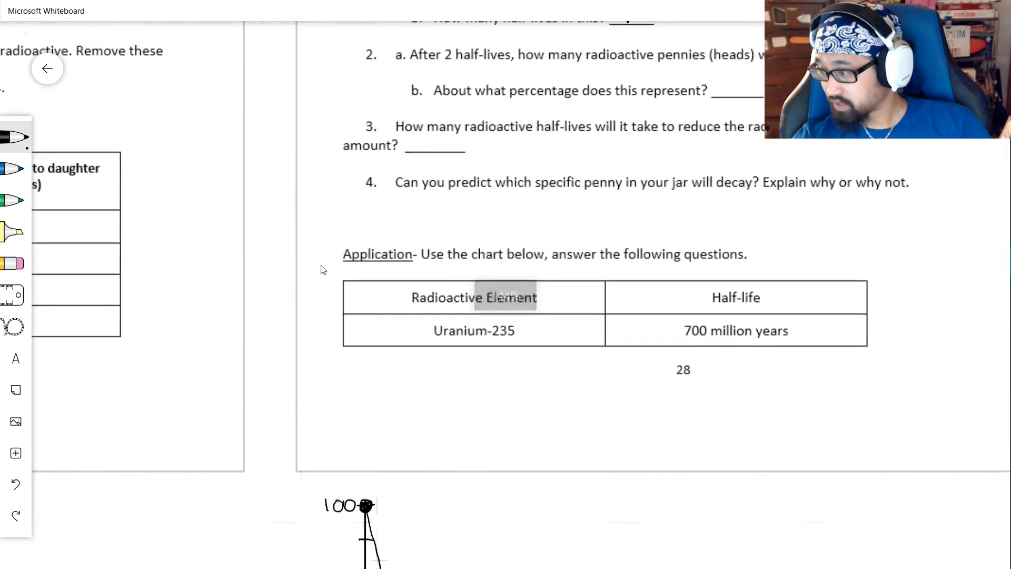
pyautogui.scroll(3, 239, 285)
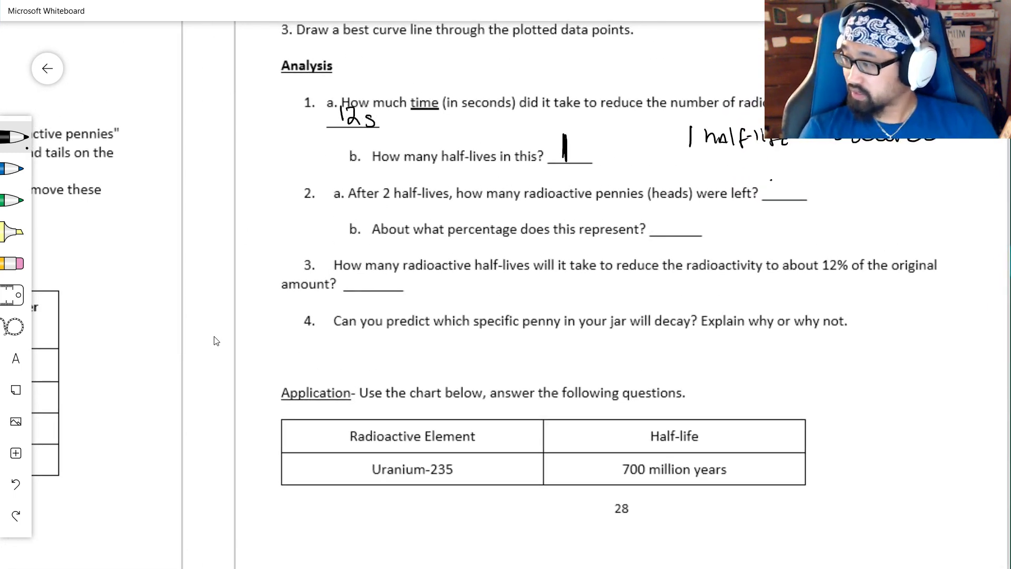
pyautogui.moveTo(770, 179); pyautogui.dragTo(771, 199)
pyautogui.moveTo(784, 178); pyautogui.dragTo(784, 198)
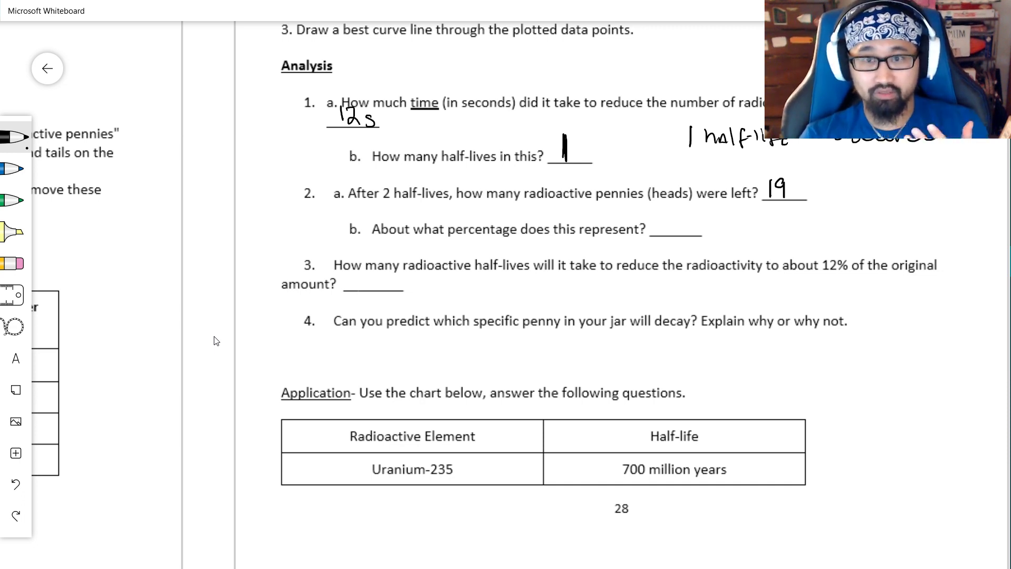
pyautogui.moveTo(661, 213)
pyautogui.mouseDown()
pyautogui.moveTo(674, 232)
pyautogui.moveTo(696, 228)
pyautogui.mouseUp()
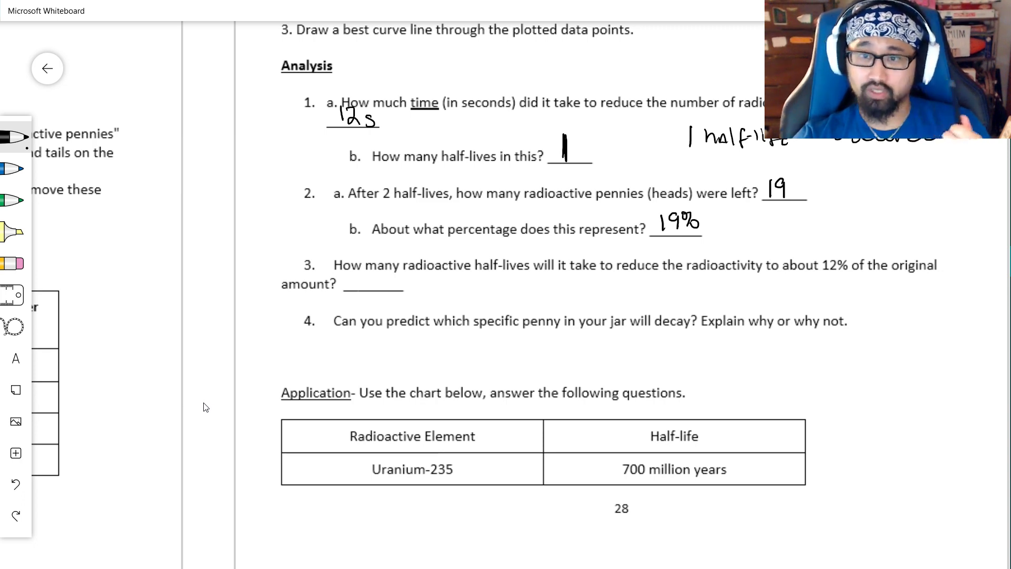
# - Mark a point just below 20 heads and dash a guide to the curve, dropping near 31 s
pyautogui.scroll(-8, 206, 407)
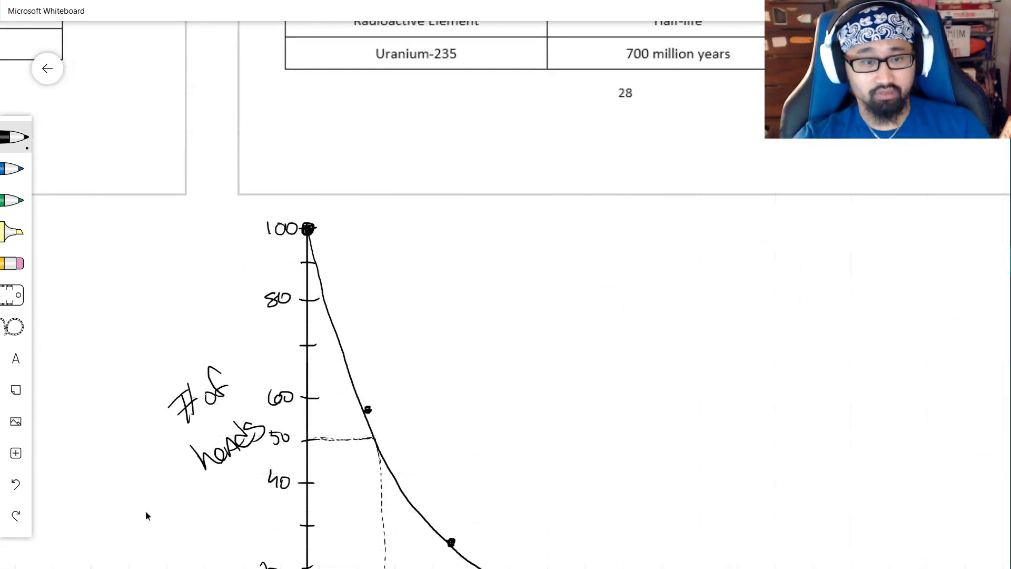
pyautogui.scroll(-3, 120, 363)
pyautogui.keyDown('ctrl'); pyautogui.scroll(5, 315, 504); pyautogui.keyUp('ctrl')
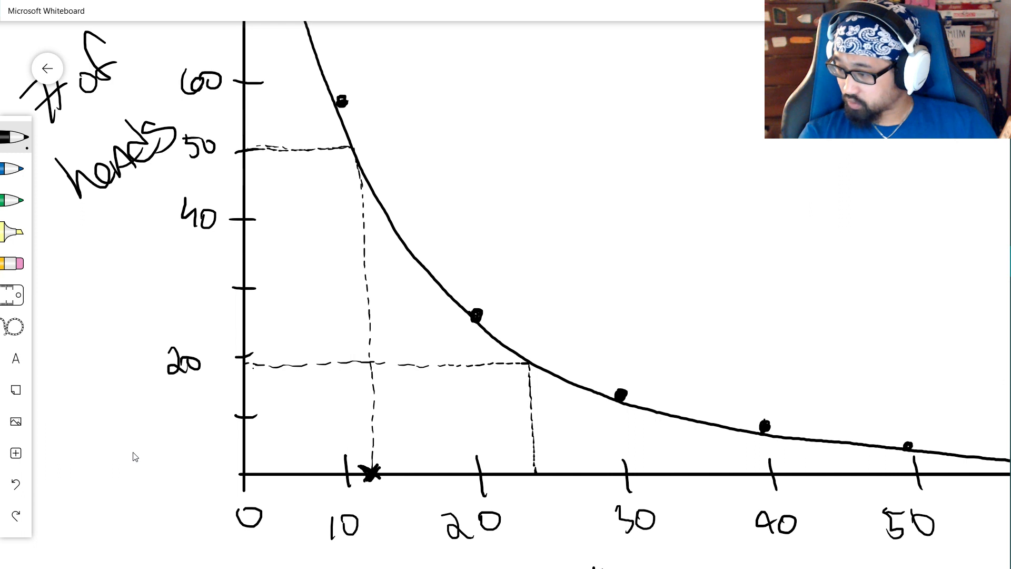
pyautogui.moveTo(237, 397)
pyautogui.mouseDown()
pyautogui.moveTo(237, 407)
pyautogui.moveTo(396, 399)
pyautogui.mouseUp()
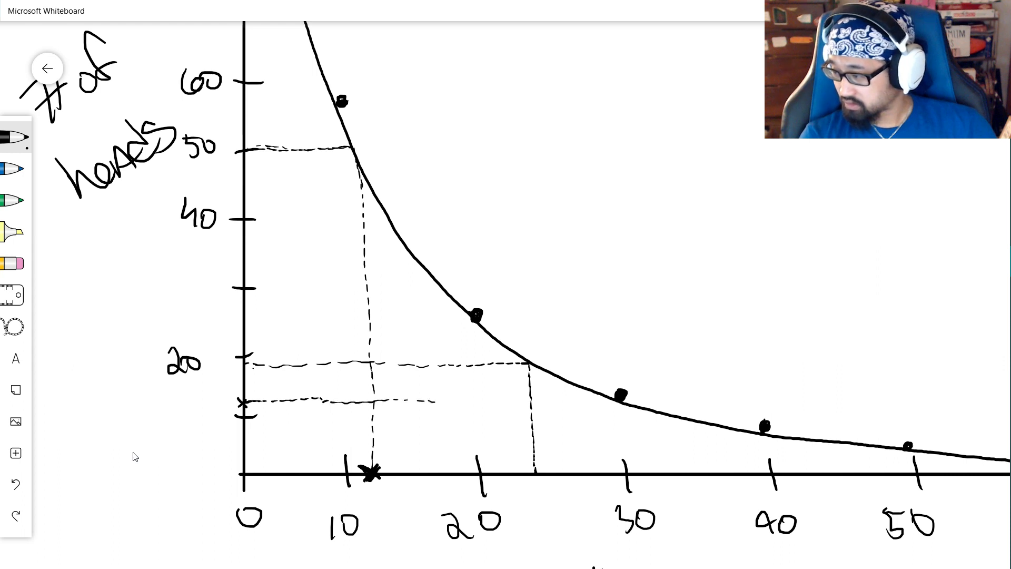
pyautogui.moveTo(474, 403)
pyautogui.mouseDown()
pyautogui.moveTo(596, 404)
pyautogui.moveTo(635, 416)
pyautogui.moveTo(642, 471)
pyautogui.mouseUp()
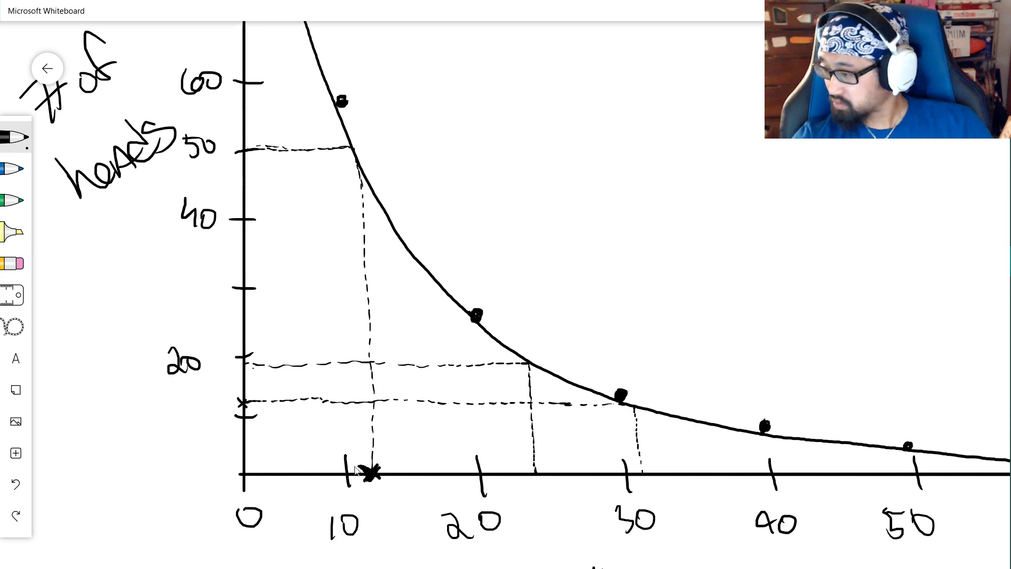
pyautogui.scroll(2, 627, 275)
pyautogui.scroll(-3, 626, 318)
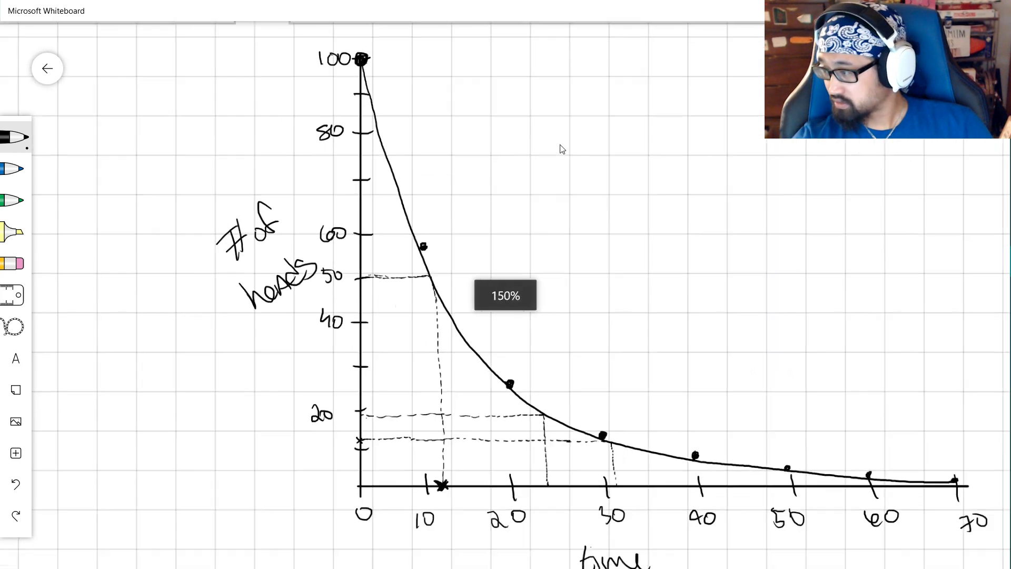
pyautogui.scroll(10, 559, 149)
pyautogui.scroll(1, 219, 256)
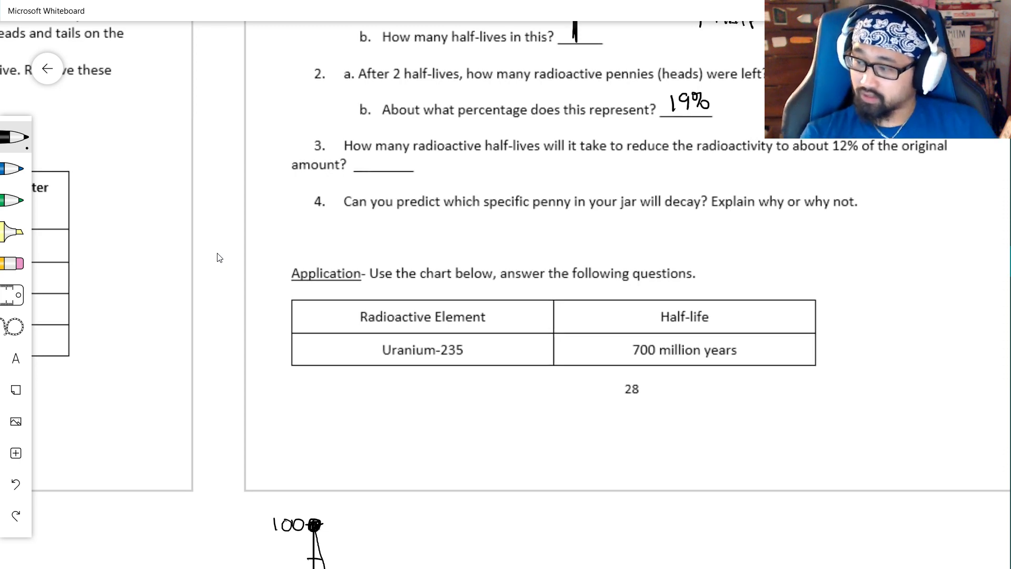
# - Write 32s as question 3's answer, then cross it out with an X
pyautogui.moveTo(361, 155)
pyautogui.mouseDown()
pyautogui.moveTo(365, 170)
pyautogui.moveTo(395, 170)
pyautogui.mouseUp()
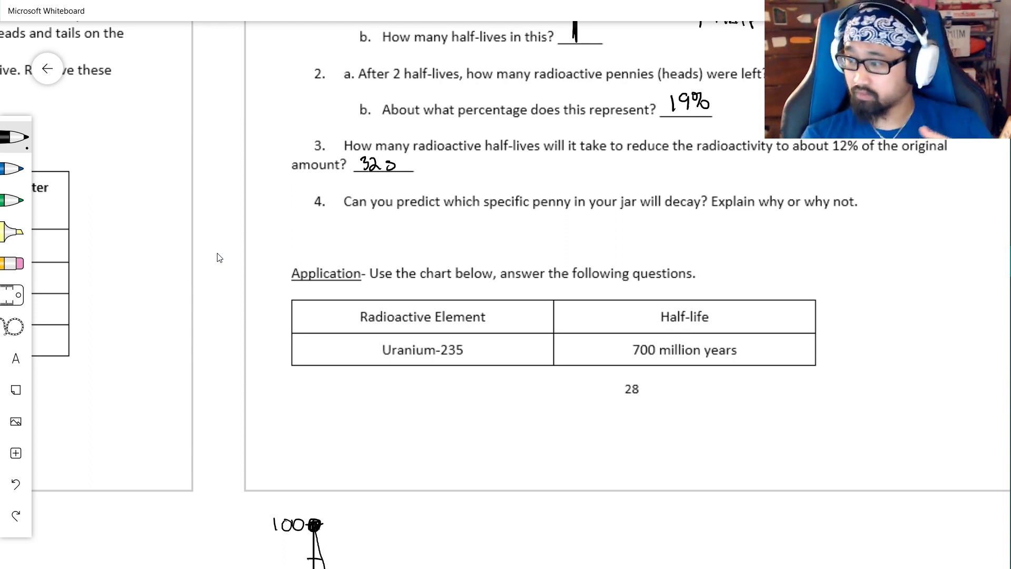
pyautogui.moveTo(351, 150); pyautogui.dragTo(400, 173)
pyautogui.moveTo(397, 149); pyautogui.dragTo(356, 173)
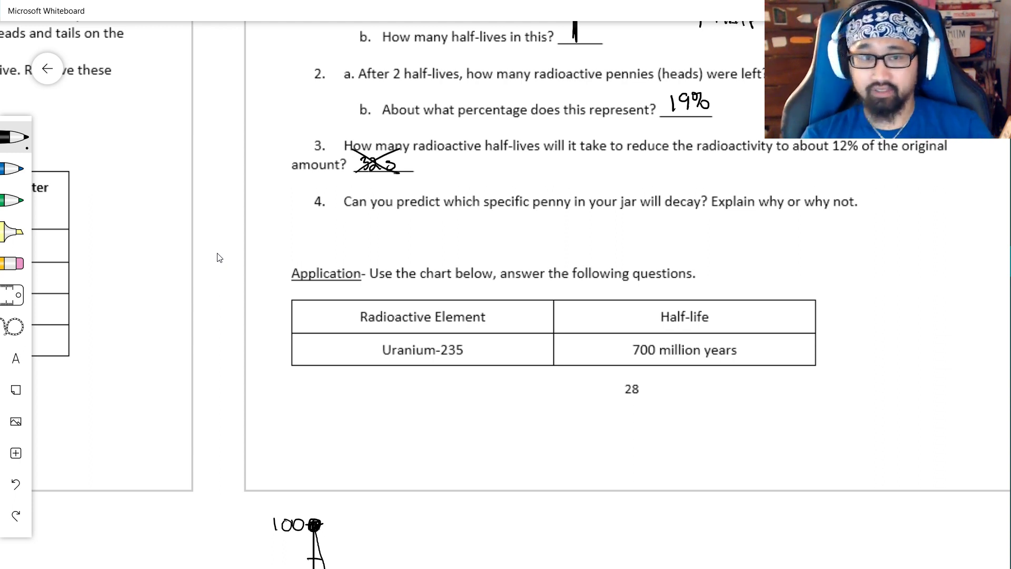
pyautogui.scroll(3, 192, 257)
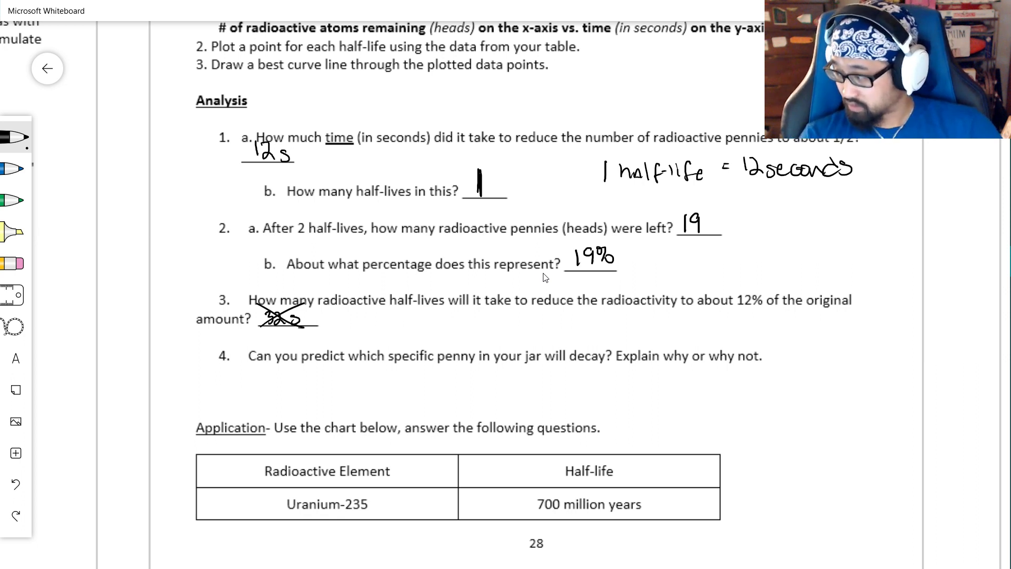
# - Write '1 half life' beside question 4 as the proportion's top term
pyautogui.moveTo(800, 330)
pyautogui.mouseDown()
pyautogui.moveTo(799, 344)
pyautogui.moveTo(835, 343)
pyautogui.mouseUp()
pyautogui.moveTo(838, 326); pyautogui.dragTo(842, 343)
pyautogui.moveTo(839, 335)
pyautogui.mouseDown()
pyautogui.moveTo(855, 341)
pyautogui.moveTo(864, 327)
pyautogui.moveTo(862, 343)
pyautogui.mouseUp()
pyautogui.moveTo(860, 334); pyautogui.dragTo(870, 332)
pyautogui.moveTo(872, 336); pyautogui.dragTo(949, 331)
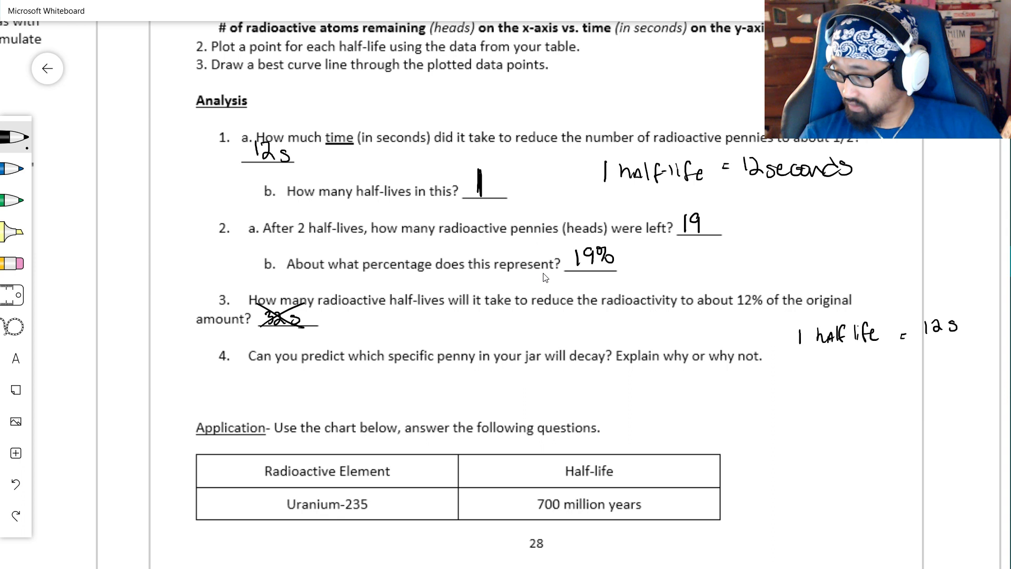
# - Add '? half life' below with a fraction bar and centred equals, then answer question 3 with 2.75
pyautogui.moveTo(798, 367); pyautogui.dragTo(805, 386)
pyautogui.moveTo(823, 369); pyautogui.dragTo(845, 379)
pyautogui.moveTo(854, 364)
pyautogui.mouseDown()
pyautogui.moveTo(850, 379)
pyautogui.moveTo(858, 373)
pyautogui.mouseUp()
pyautogui.moveTo(864, 364)
pyautogui.mouseDown()
pyautogui.moveTo(864, 377)
pyautogui.moveTo(874, 377)
pyautogui.moveTo(907, 364)
pyautogui.mouseUp()
pyautogui.moveTo(902, 368); pyautogui.dragTo(955, 370)
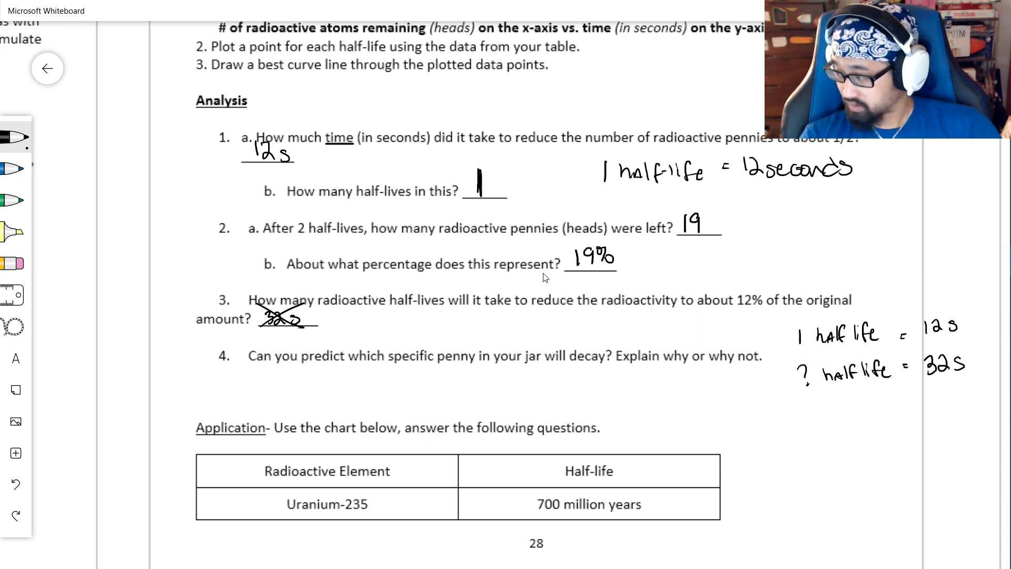
pyautogui.moveTo(789, 355); pyautogui.dragTo(963, 342)
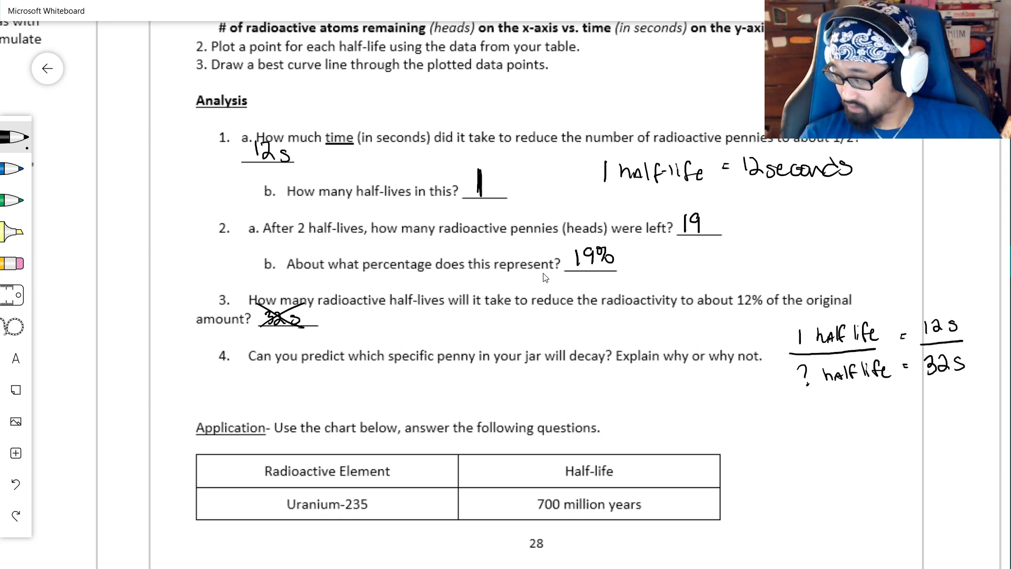
pyautogui.moveTo(901, 330)
pyautogui.mouseDown()
pyautogui.moveTo(905, 367)
pyautogui.moveTo(907, 341)
pyautogui.mouseUp()
pyautogui.moveTo(900, 346); pyautogui.dragTo(907, 346)
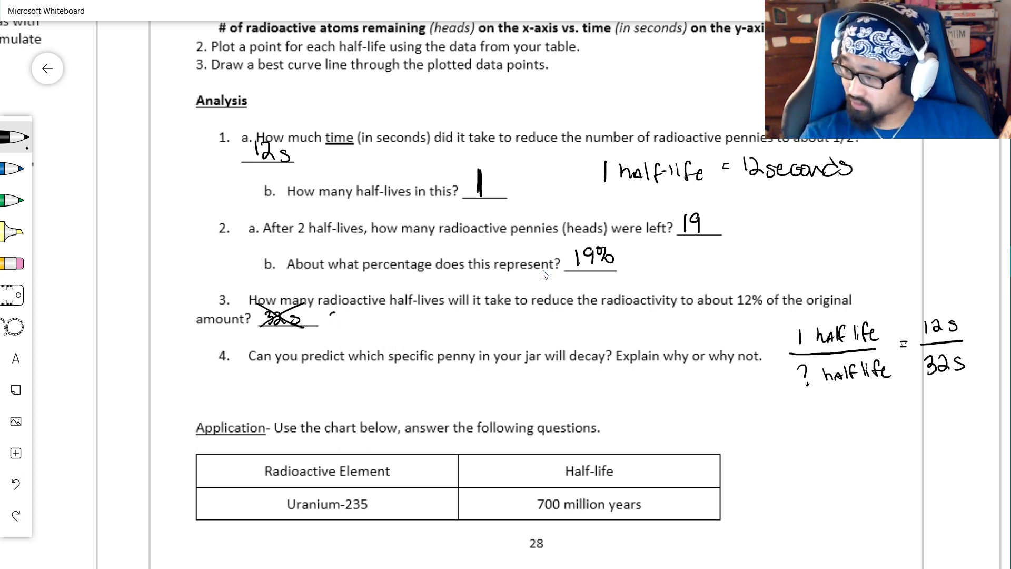
pyautogui.click(345, 325)
pyautogui.moveTo(330, 312)
pyautogui.mouseDown()
pyautogui.moveTo(340, 326)
pyautogui.moveTo(369, 326)
pyautogui.mouseUp()
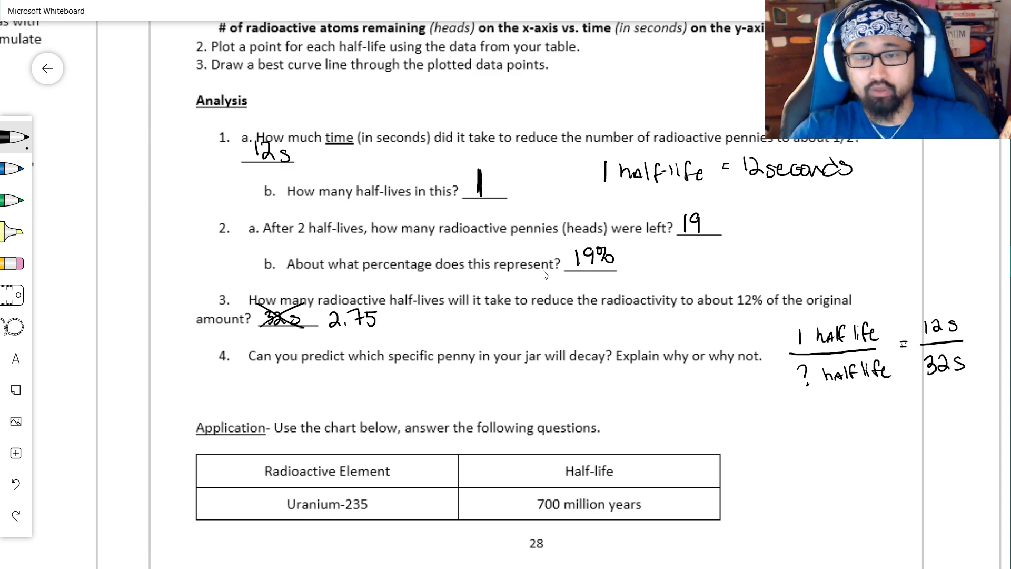
# - Above the graph, write 100% followed by an arrow labelled 1 hL
pyautogui.scroll(-3, 545, 274)
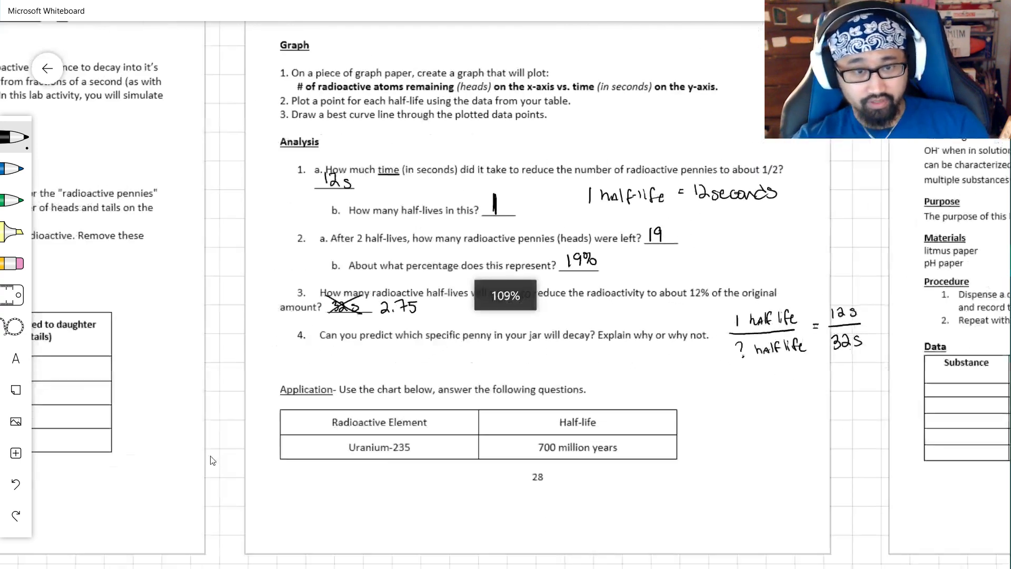
pyautogui.scroll(-1, 254, 373)
pyautogui.scroll(-6, 253, 374)
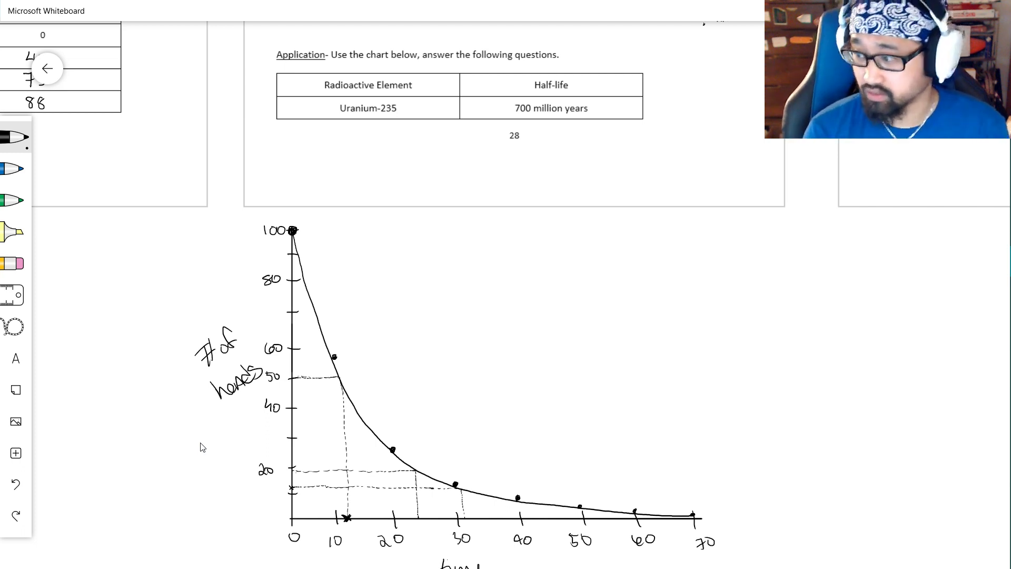
pyautogui.moveTo(423, 258)
pyautogui.mouseDown()
pyautogui.moveTo(422, 277)
pyautogui.moveTo(435, 260)
pyautogui.mouseUp()
pyautogui.moveTo(449, 258); pyautogui.dragTo(464, 256)
pyautogui.moveTo(471, 253)
pyautogui.mouseDown()
pyautogui.moveTo(464, 273)
pyautogui.moveTo(529, 261)
pyautogui.moveTo(525, 271)
pyautogui.mouseUp()
pyautogui.moveTo(493, 233)
pyautogui.mouseDown()
pyautogui.moveTo(493, 249)
pyautogui.moveTo(513, 248)
pyautogui.mouseUp()
pyautogui.moveTo(517, 232); pyautogui.dragTo(520, 246)
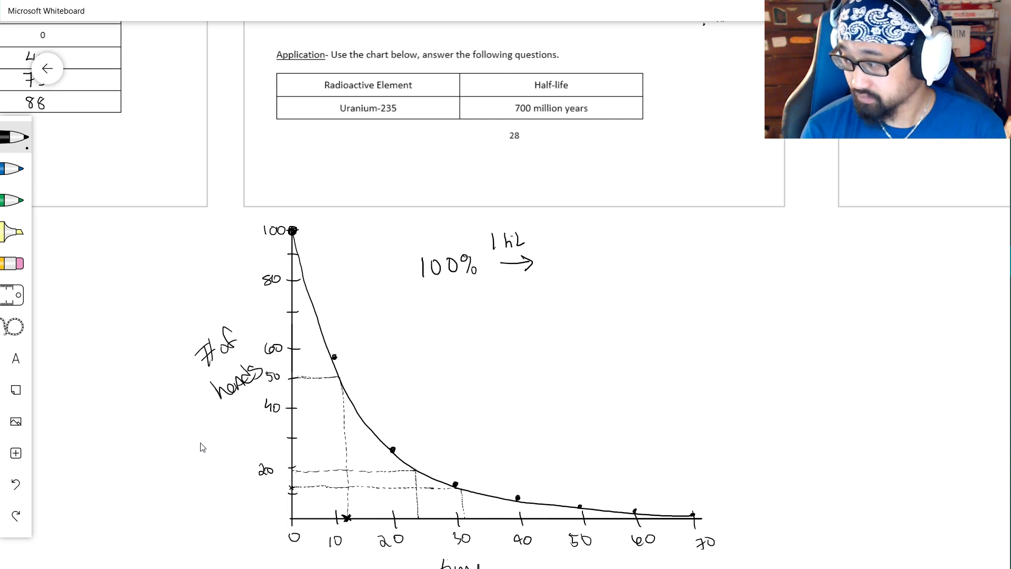
# - Continue the chain with 50%, a second 1 hL arrow, and 25%
pyautogui.moveTo(548, 253)
pyautogui.mouseDown()
pyautogui.moveTo(544, 268)
pyautogui.moveTo(558, 250)
pyautogui.mouseUp()
pyautogui.moveTo(565, 252); pyautogui.dragTo(572, 252)
pyautogui.moveTo(581, 249)
pyautogui.mouseDown()
pyautogui.moveTo(572, 263)
pyautogui.moveTo(627, 255)
pyautogui.moveTo(616, 267)
pyautogui.mouseUp()
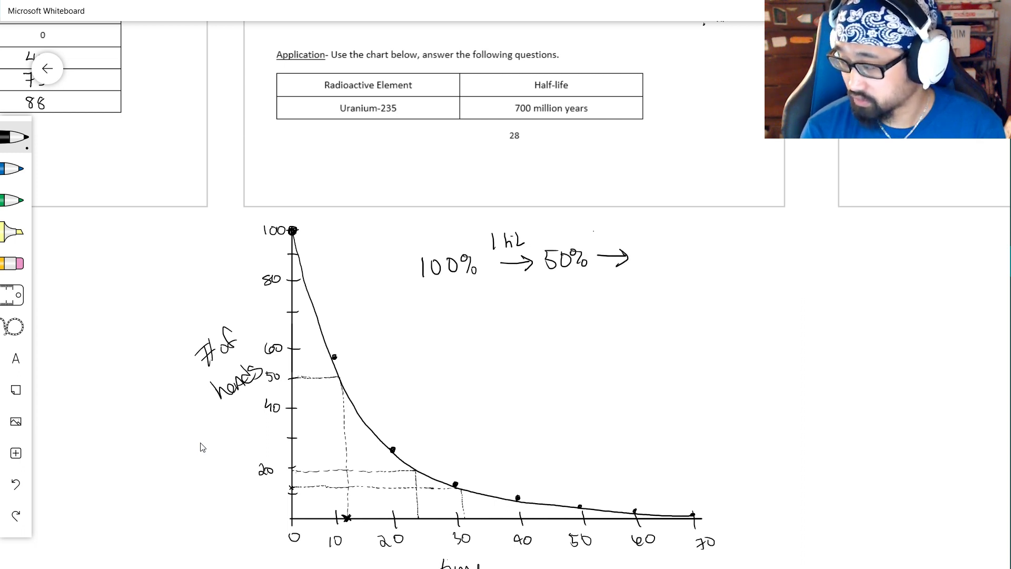
pyautogui.moveTo(593, 230); pyautogui.dragTo(601, 245)
pyautogui.moveTo(602, 237)
pyautogui.mouseDown()
pyautogui.moveTo(650, 267)
pyautogui.moveTo(666, 250)
pyautogui.mouseUp()
pyautogui.moveTo(672, 252); pyautogui.dragTo(669, 266)
pyautogui.moveTo(681, 264)
pyautogui.mouseDown()
pyautogui.moveTo(719, 258)
pyautogui.moveTo(712, 266)
pyautogui.mouseUp()
# - Add the third 1 hL arrow and 12.5%, underline 12.5%, and draw an arc over the steps
pyautogui.moveTo(681, 230)
pyautogui.mouseDown()
pyautogui.moveTo(683, 248)
pyautogui.moveTo(705, 240)
pyautogui.mouseUp()
pyautogui.moveTo(709, 231); pyautogui.dragTo(731, 265)
pyautogui.moveTo(737, 251); pyautogui.dragTo(747, 264)
pyautogui.moveTo(750, 262); pyautogui.dragTo(759, 265)
pyautogui.moveTo(759, 246); pyautogui.dragTo(772, 247)
pyautogui.moveTo(777, 246); pyautogui.dragTo(786, 256)
pyautogui.moveTo(728, 274); pyautogui.dragTo(777, 275)
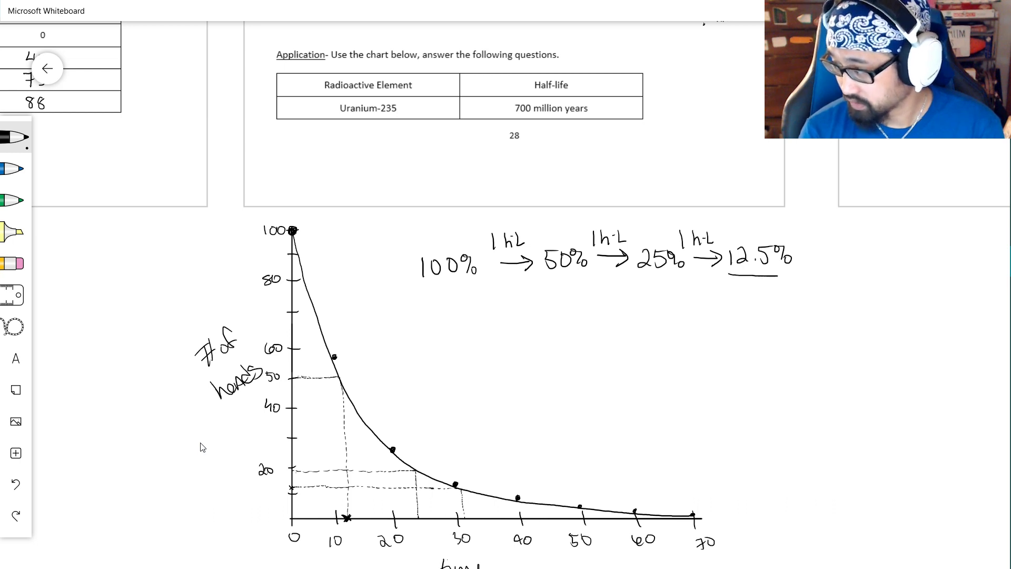
pyautogui.moveTo(503, 226)
pyautogui.mouseDown()
pyautogui.moveTo(557, 215)
pyautogui.moveTo(584, 226)
pyautogui.moveTo(634, 211)
pyautogui.moveTo(675, 221)
pyautogui.mouseUp()
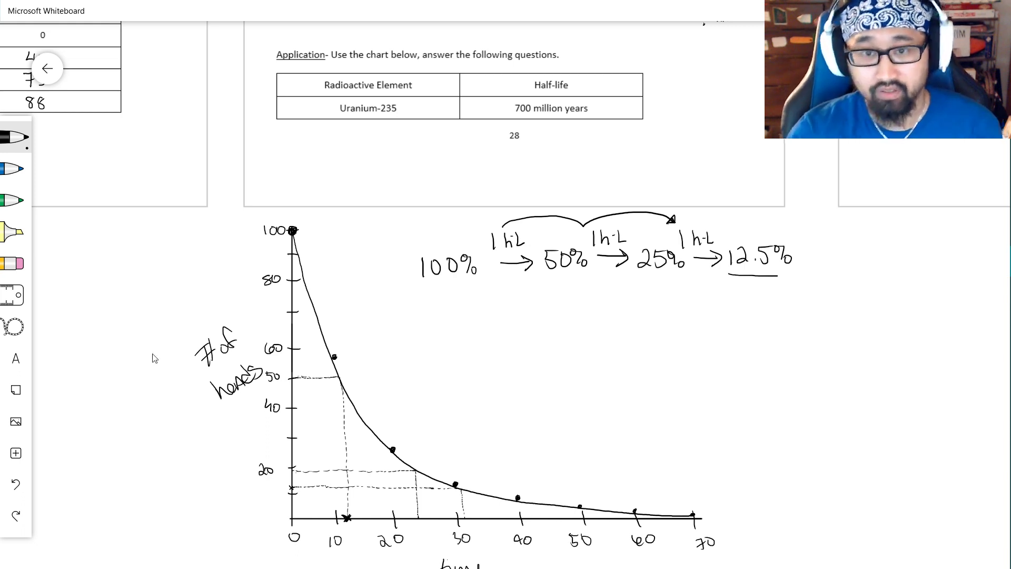
pyautogui.scroll(6, 225, 252)
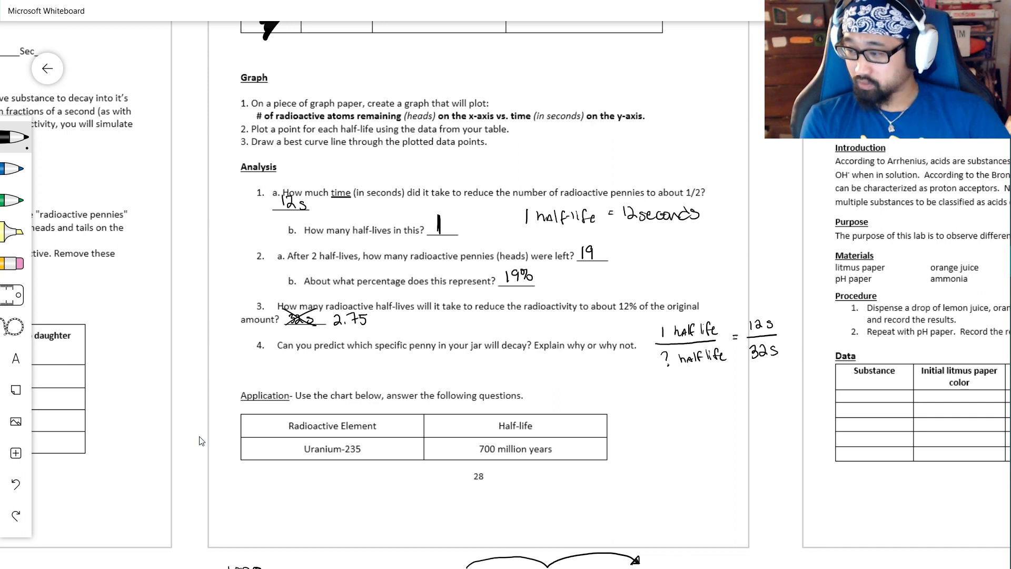
# - Underline 'specific penny' in question 4 and write 'No - its random' beneath it
pyautogui.moveTo(374, 353); pyautogui.dragTo(439, 353)
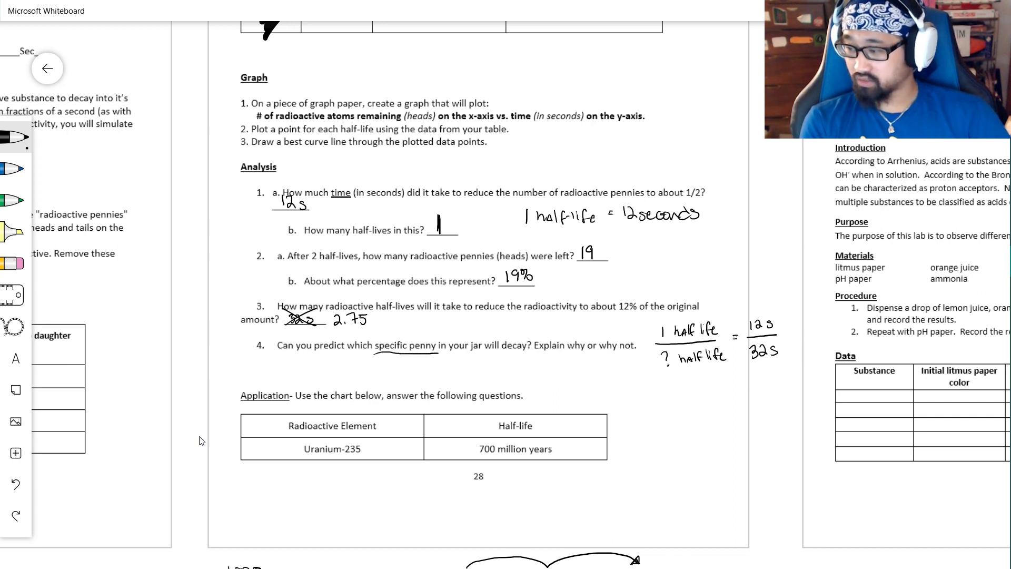
pyautogui.moveTo(288, 375); pyautogui.dragTo(299, 363)
pyautogui.moveTo(309, 370); pyautogui.dragTo(433, 370)
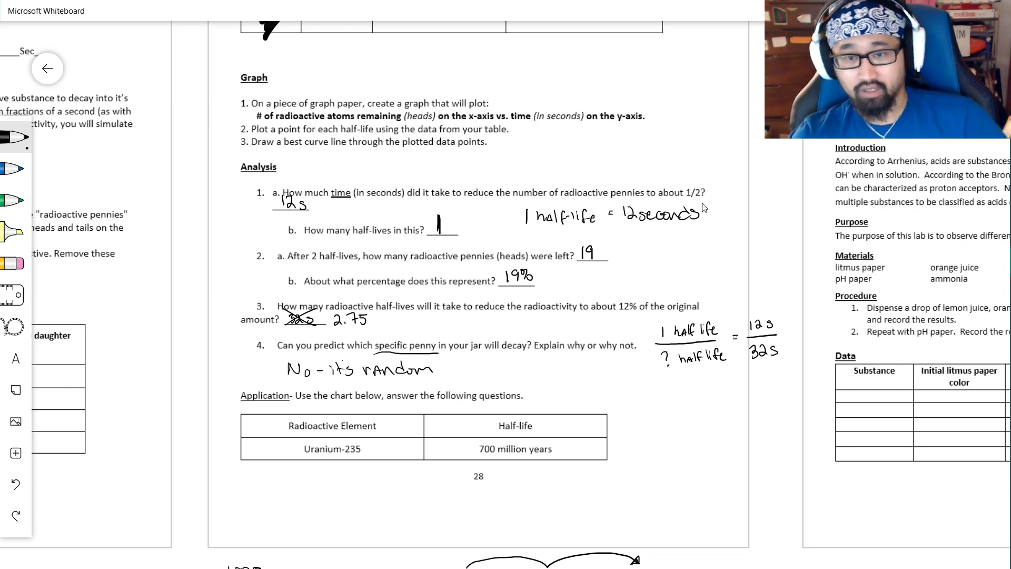
pyautogui.scroll(2, 761, 239)
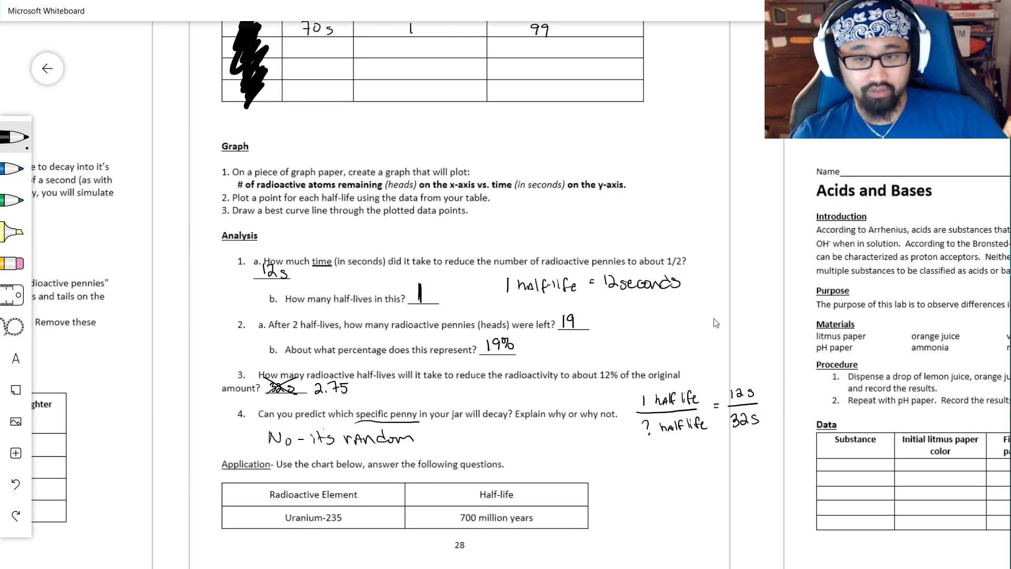
# - Move to the page-96 Plutonium-239 questions and circle '24,100 years', redrawing the circle once
pyautogui.scroll(1, 758, 248)
pyautogui.hscroll(6, 747, 258)
pyautogui.scroll(4, 747, 258)
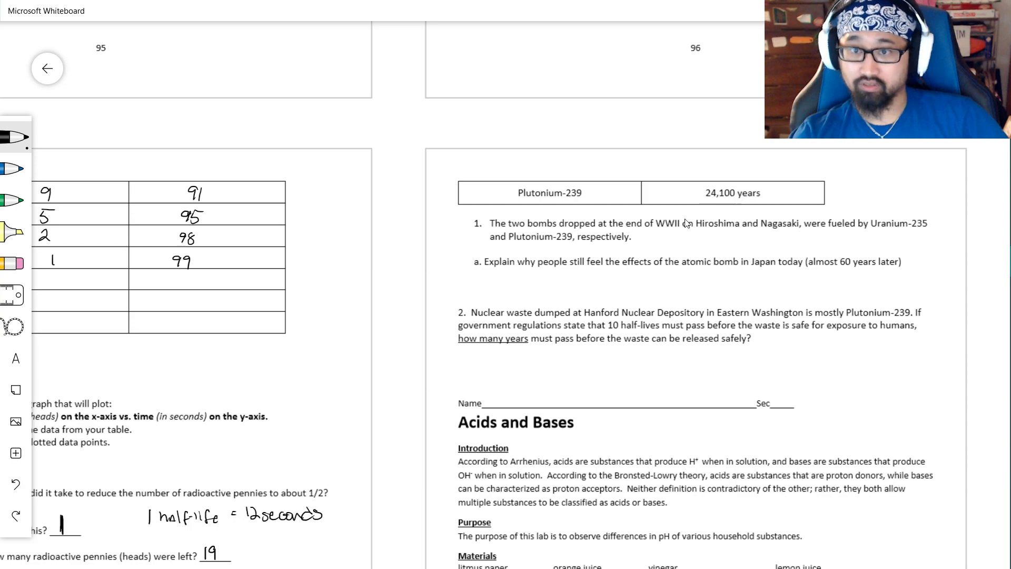
pyautogui.scroll(4, 387, 300)
pyautogui.hscroll(4, 300, 329)
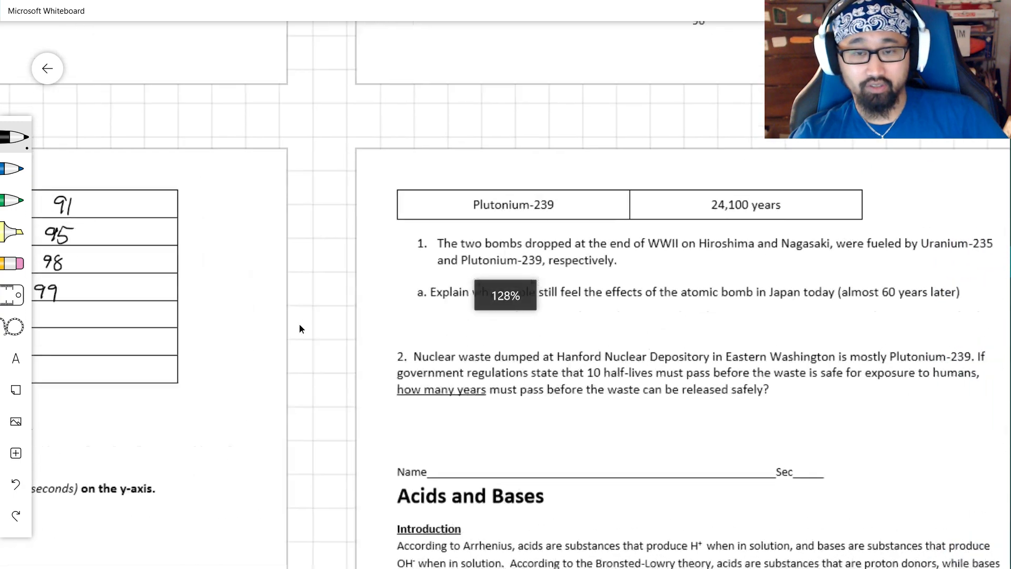
pyautogui.scroll(4, 208, 338)
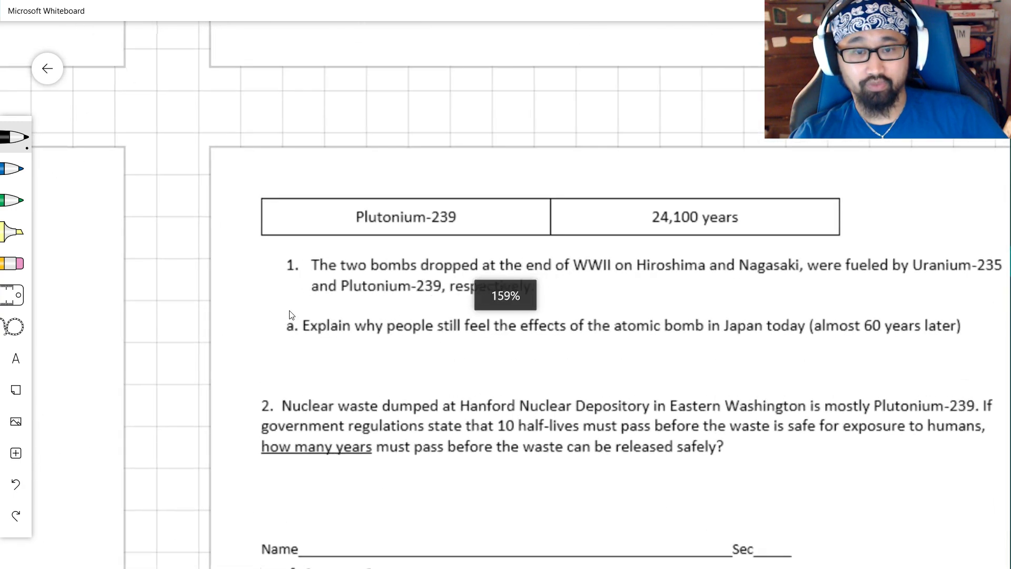
pyautogui.hscroll(2, 420, 131)
pyautogui.hscroll(3, 420, 132)
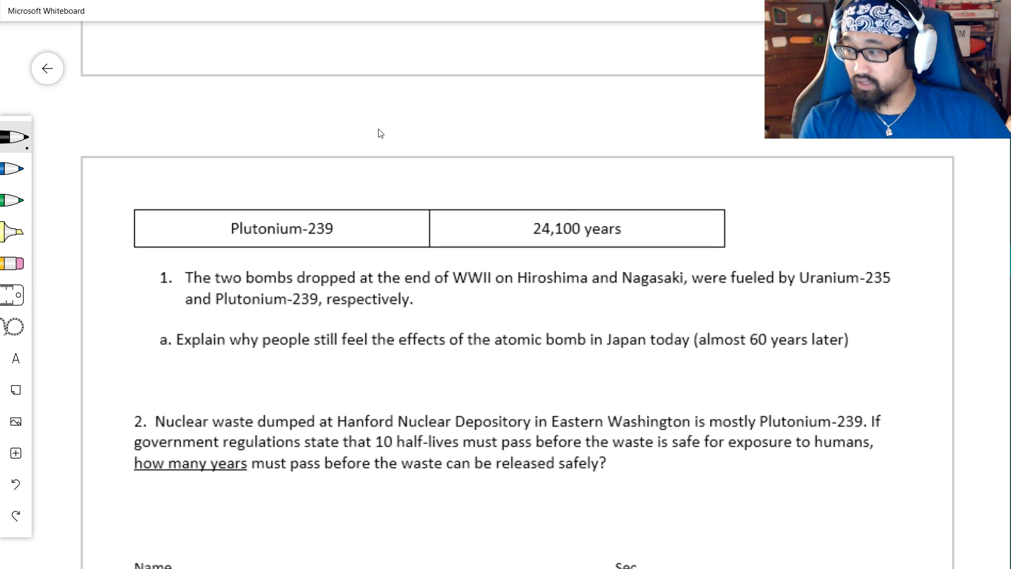
pyautogui.moveTo(573, 209)
pyautogui.mouseDown()
pyautogui.moveTo(521, 215)
pyautogui.moveTo(635, 213)
pyautogui.moveTo(511, 240)
pyautogui.moveTo(650, 231)
pyautogui.moveTo(580, 263)
pyautogui.mouseUp()
pyautogui.moveTo(593, 189)
pyautogui.mouseDown()
pyautogui.moveTo(629, 251)
pyautogui.moveTo(532, 236)
pyautogui.mouseUp()
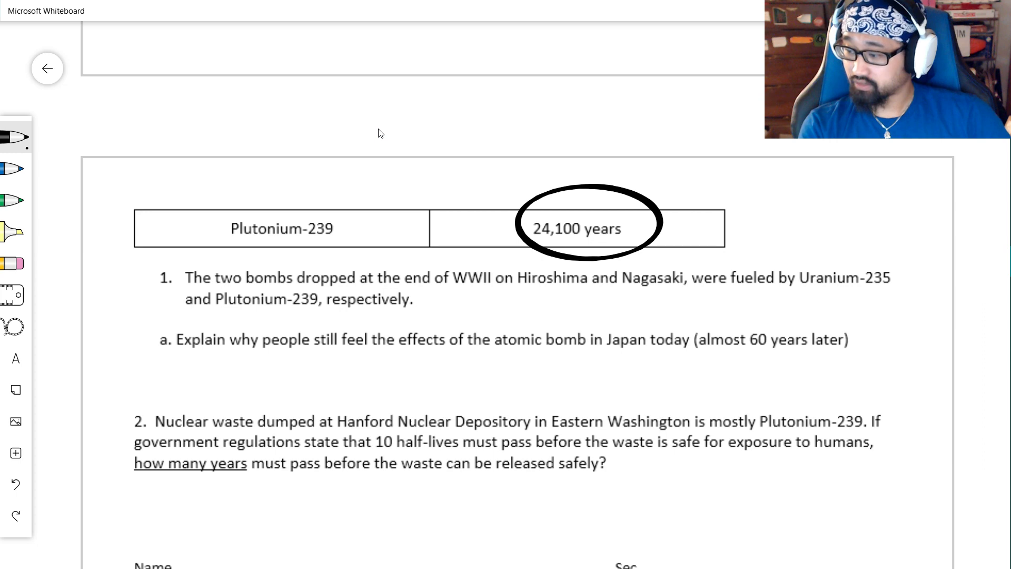
pyautogui.moveTo(262, 367)
pyautogui.mouseDown()
pyautogui.moveTo(261, 383)
pyautogui.moveTo(267, 367)
pyautogui.mouseUp()
# - Begin the question 1a answer by writing 'It's still'
pyautogui.moveTo(254, 385); pyautogui.dragTo(276, 384)
pyautogui.moveTo(272, 374); pyautogui.dragTo(281, 370)
pyautogui.moveTo(293, 372)
pyautogui.mouseDown()
pyautogui.moveTo(287, 385)
pyautogui.moveTo(323, 380)
pyautogui.mouseUp()
pyautogui.moveTo(331, 370)
pyautogui.mouseDown()
pyautogui.moveTo(332, 379)
pyautogui.moveTo(328, 370)
pyautogui.mouseUp()
pyautogui.moveTo(340, 362); pyautogui.dragTo(341, 379)
pyautogui.moveTo(347, 361)
pyautogui.mouseDown()
pyautogui.moveTo(348, 379)
pyautogui.moveTo(374, 372)
pyautogui.mouseUp()
# - Finish the answer with 'radioactive!!' and draw an arrow pointing at Plutonium-239 in the table
pyautogui.moveTo(385, 374)
pyautogui.mouseDown()
pyautogui.moveTo(381, 383)
pyautogui.moveTo(391, 381)
pyautogui.mouseUp()
pyautogui.moveTo(398, 363); pyautogui.dragTo(406, 383)
pyautogui.moveTo(413, 373); pyautogui.dragTo(421, 381)
pyautogui.moveTo(423, 380)
pyautogui.mouseDown()
pyautogui.moveTo(429, 371)
pyautogui.moveTo(430, 380)
pyautogui.mouseUp()
pyautogui.moveTo(445, 362)
pyautogui.mouseDown()
pyautogui.moveTo(445, 380)
pyautogui.moveTo(453, 370)
pyautogui.mouseUp()
pyautogui.moveTo(459, 371)
pyautogui.mouseDown()
pyautogui.moveTo(459, 379)
pyautogui.moveTo(471, 367)
pyautogui.mouseUp()
pyautogui.moveTo(473, 375); pyautogui.dragTo(489, 371)
pyautogui.moveTo(489, 377); pyautogui.dragTo(496, 371)
pyautogui.moveTo(495, 376); pyautogui.dragTo(495, 378)
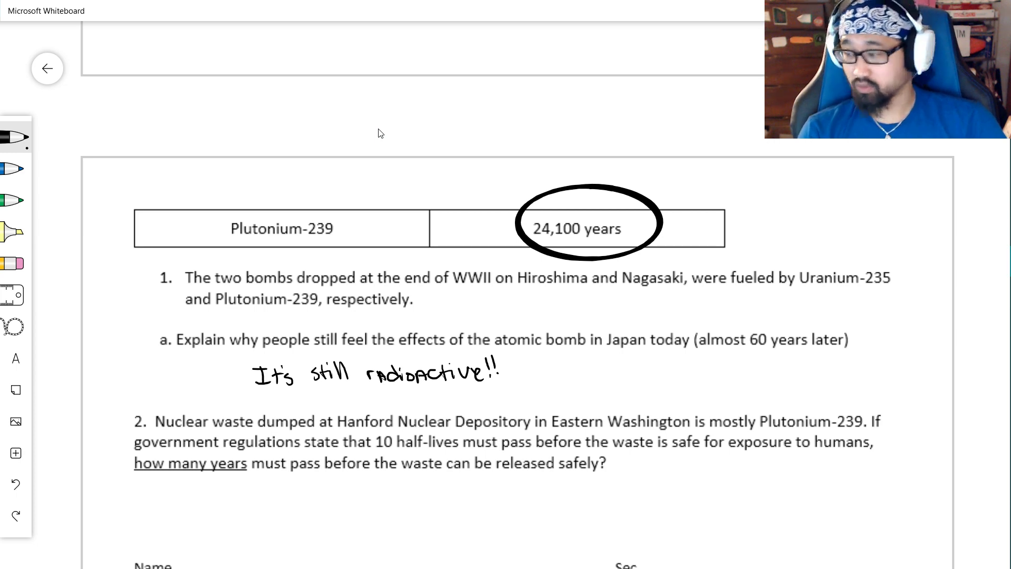
pyautogui.moveTo(187, 225); pyautogui.dragTo(226, 229)
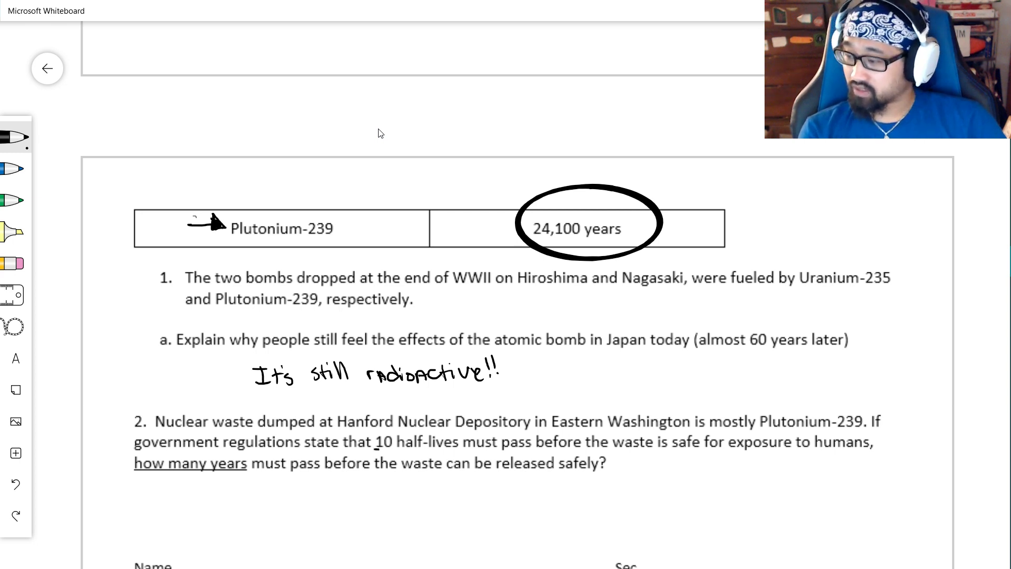
# - Underline '10 half-lives' in question 2 and label the circled 24,100 years '1 halflife'
pyautogui.moveTo(374, 449); pyautogui.dragTo(458, 451)
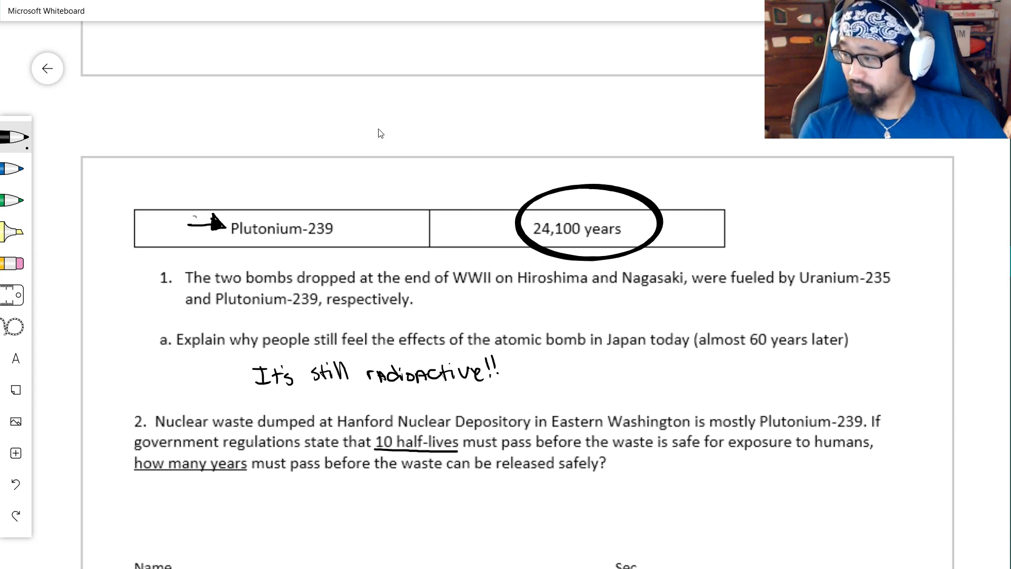
pyautogui.moveTo(456, 177)
pyautogui.mouseDown()
pyautogui.moveTo(455, 200)
pyautogui.moveTo(489, 201)
pyautogui.mouseUp()
pyautogui.moveTo(495, 188)
pyautogui.mouseDown()
pyautogui.moveTo(501, 179)
pyautogui.moveTo(510, 201)
pyautogui.mouseUp()
pyautogui.moveTo(521, 176)
pyautogui.mouseDown()
pyautogui.moveTo(517, 199)
pyautogui.moveTo(522, 187)
pyautogui.mouseUp()
pyautogui.moveTo(494, 188); pyautogui.dragTo(547, 204)
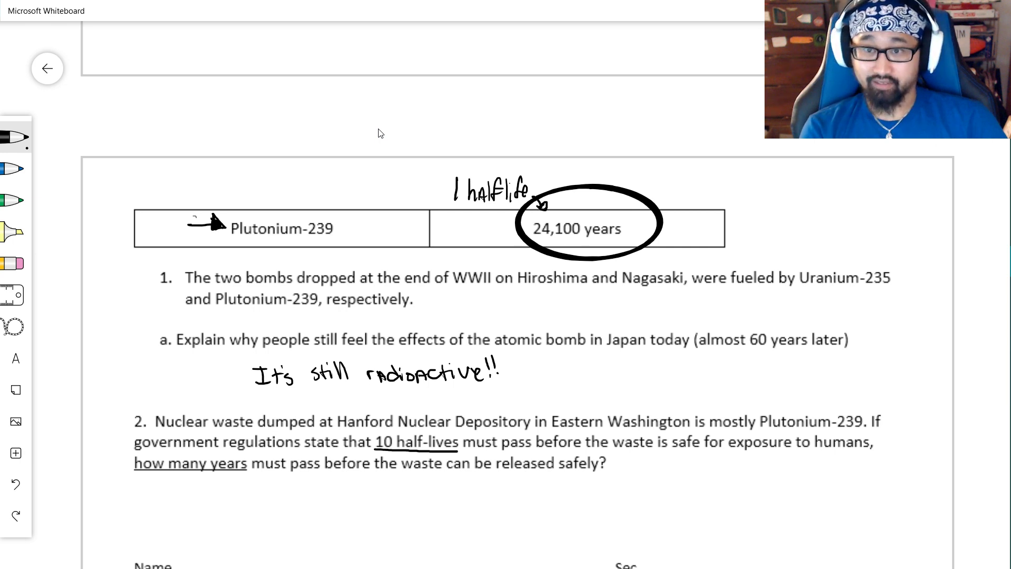
# - Write '241,000 years' as the answer under question 2
pyautogui.moveTo(427, 483)
pyautogui.mouseDown()
pyautogui.moveTo(448, 507)
pyautogui.moveTo(457, 500)
pyautogui.moveTo(454, 508)
pyautogui.mouseUp()
pyautogui.moveTo(465, 481)
pyautogui.mouseDown()
pyautogui.moveTo(468, 508)
pyautogui.moveTo(483, 515)
pyautogui.mouseUp()
pyautogui.moveTo(487, 495)
pyautogui.mouseDown()
pyautogui.moveTo(493, 506)
pyautogui.moveTo(494, 490)
pyautogui.mouseUp()
pyautogui.moveTo(514, 486); pyautogui.dragTo(556, 496)
pyautogui.moveTo(562, 495)
pyautogui.mouseDown()
pyautogui.moveTo(557, 519)
pyautogui.moveTo(570, 507)
pyautogui.mouseUp()
pyautogui.moveTo(572, 495); pyautogui.dragTo(583, 506)
pyautogui.moveTo(584, 505)
pyautogui.mouseDown()
pyautogui.moveTo(593, 493)
pyautogui.moveTo(594, 503)
pyautogui.mouseUp()
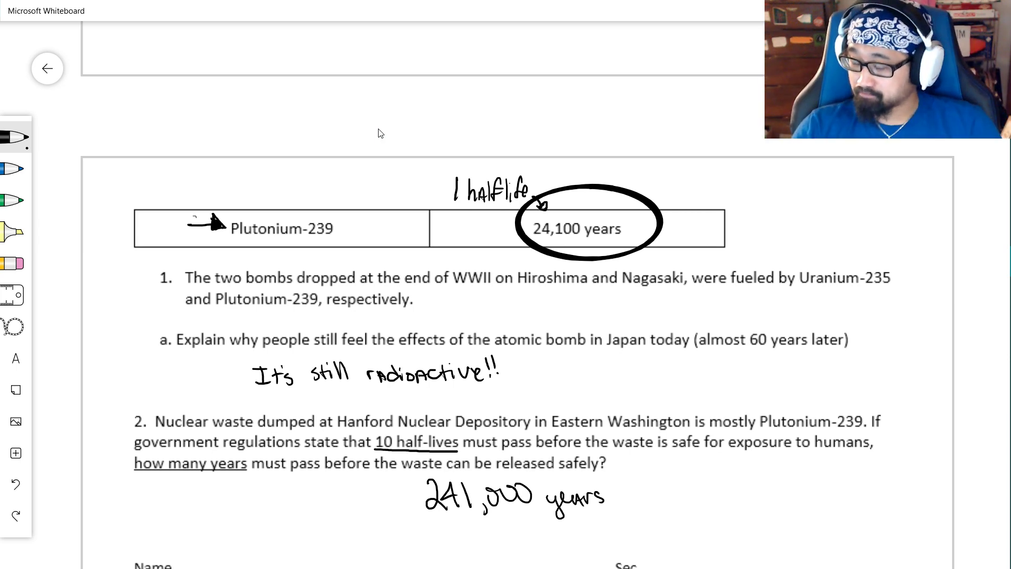
# - Pan from the decay graph back to the tops of Radioactive Pennies pages 27 and 28
pyautogui.scroll(-3, 355, 155)
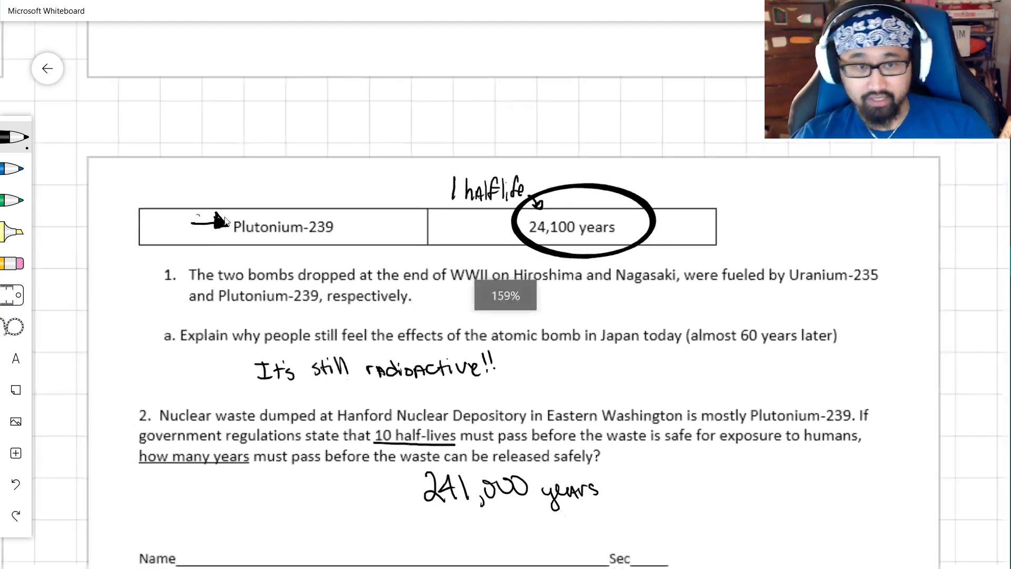
pyautogui.hscroll(-5, 379, 300)
pyautogui.scroll(-3, 531, 283)
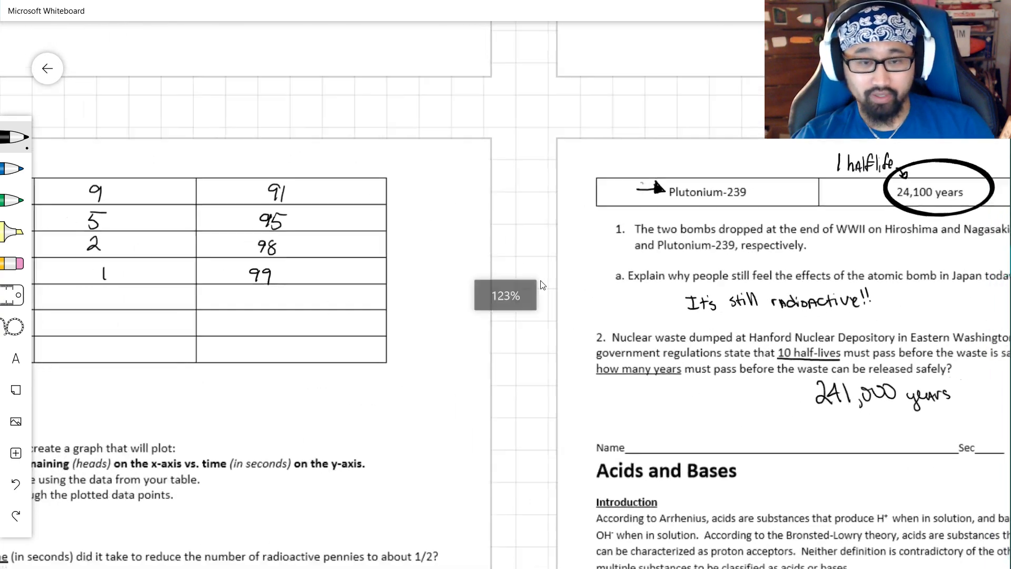
pyautogui.hscroll(-3, 747, 345)
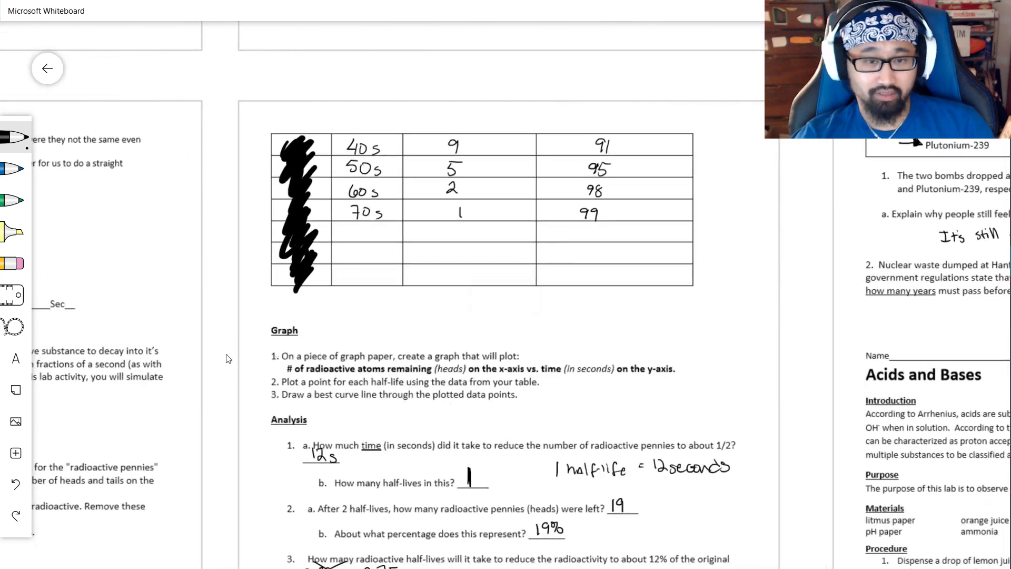
pyautogui.scroll(-3, 221, 368)
pyautogui.moveTo(221, 368); pyautogui.dragTo(487, 316)
pyautogui.scroll(-1, 489, 314)
pyautogui.scroll(-3, 490, 315)
pyautogui.scroll(-5, 526, 368)
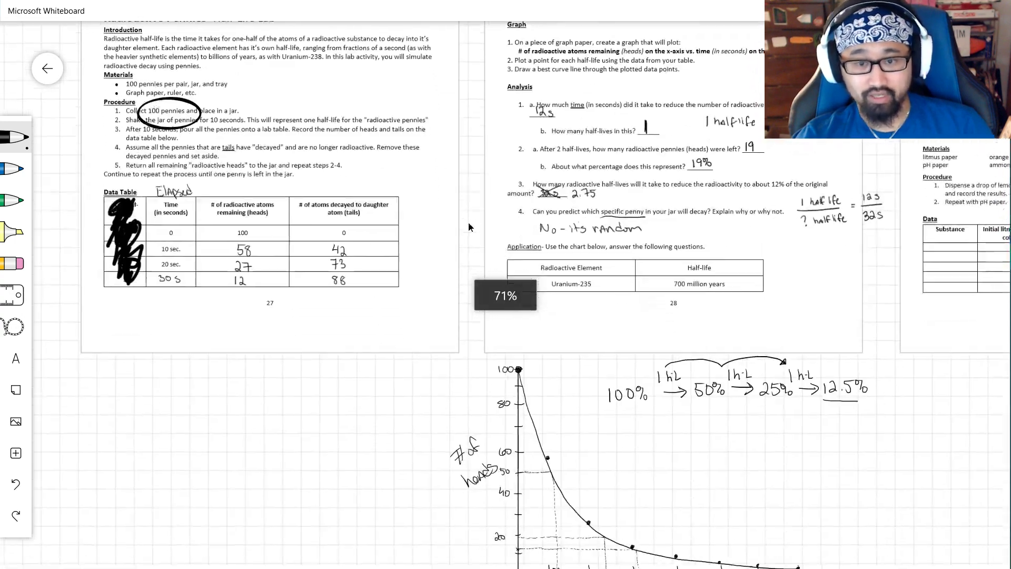
pyautogui.moveTo(649, 458); pyautogui.dragTo(589, 385)
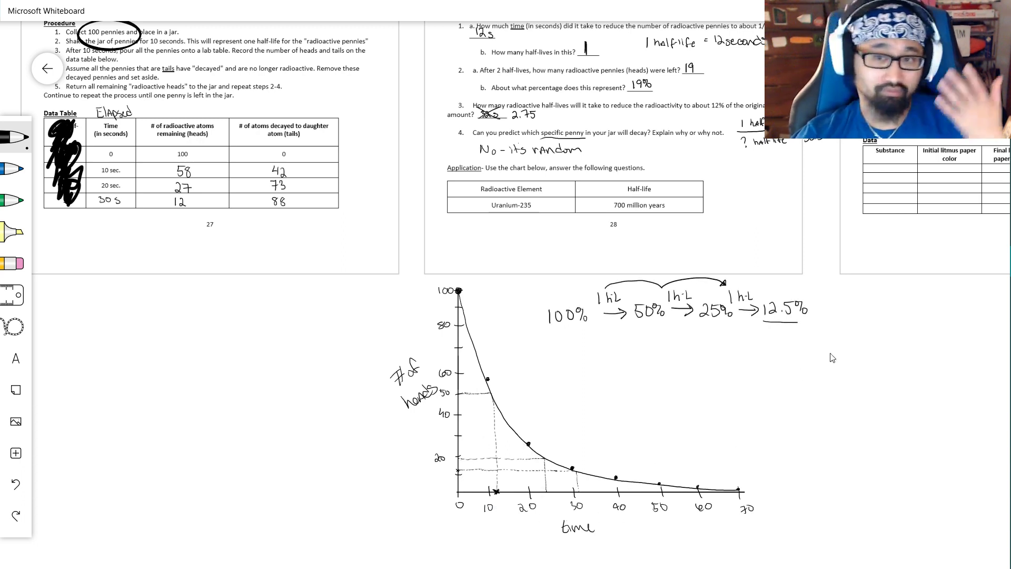
pyautogui.scroll(5, 849, 347)
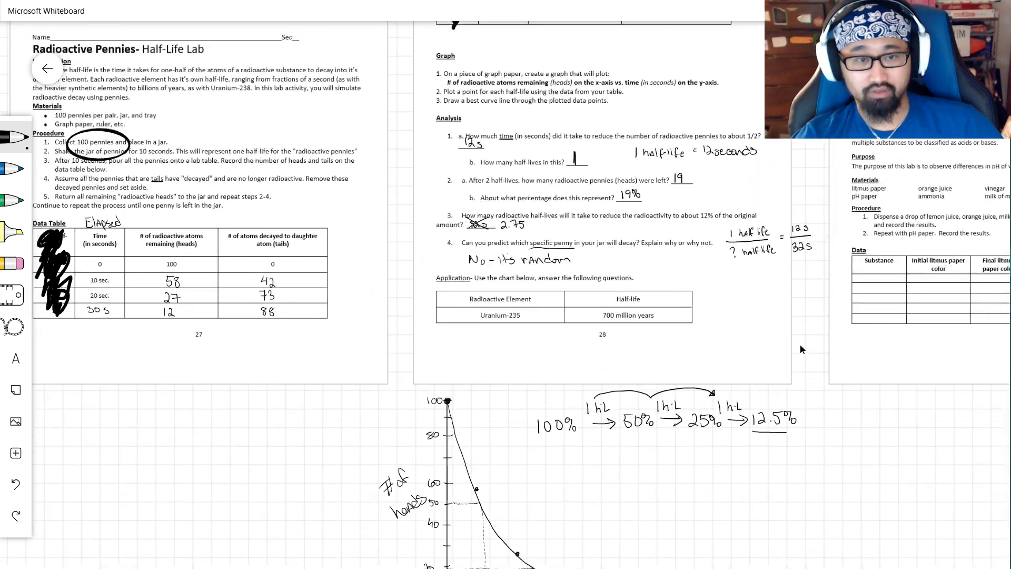
pyautogui.scroll(2, 843, 463)
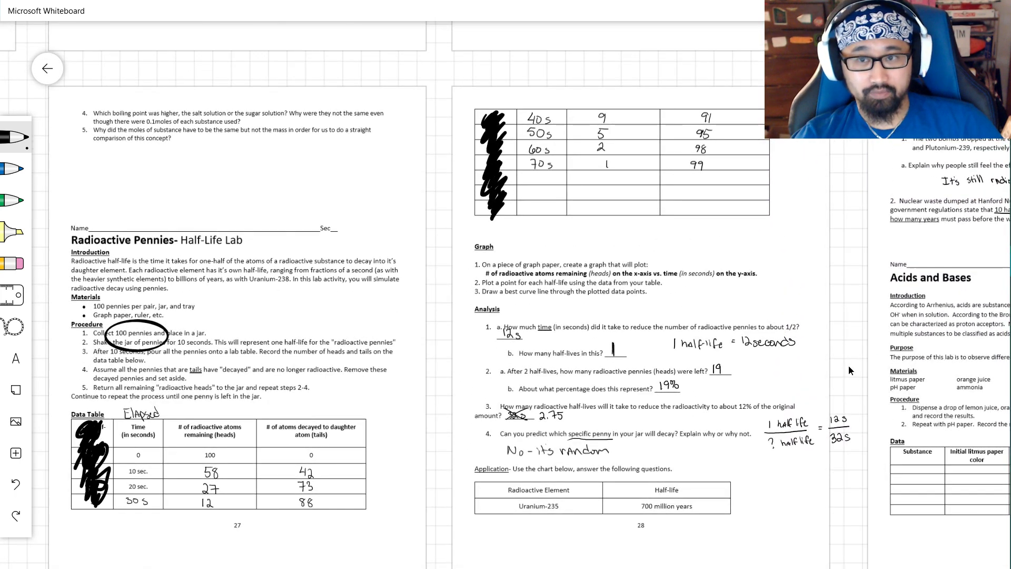
pyautogui.scroll(1, 848, 370)
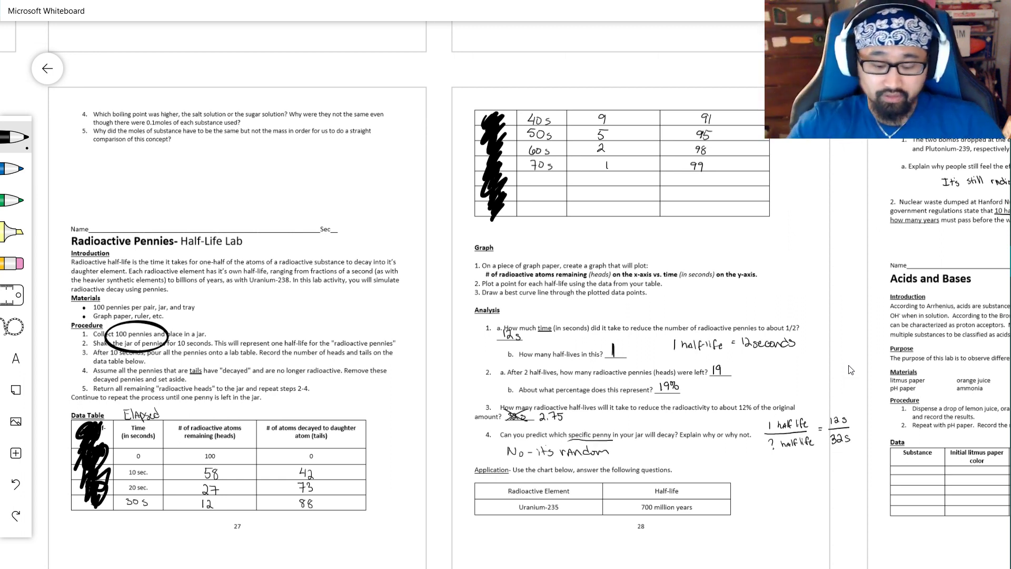